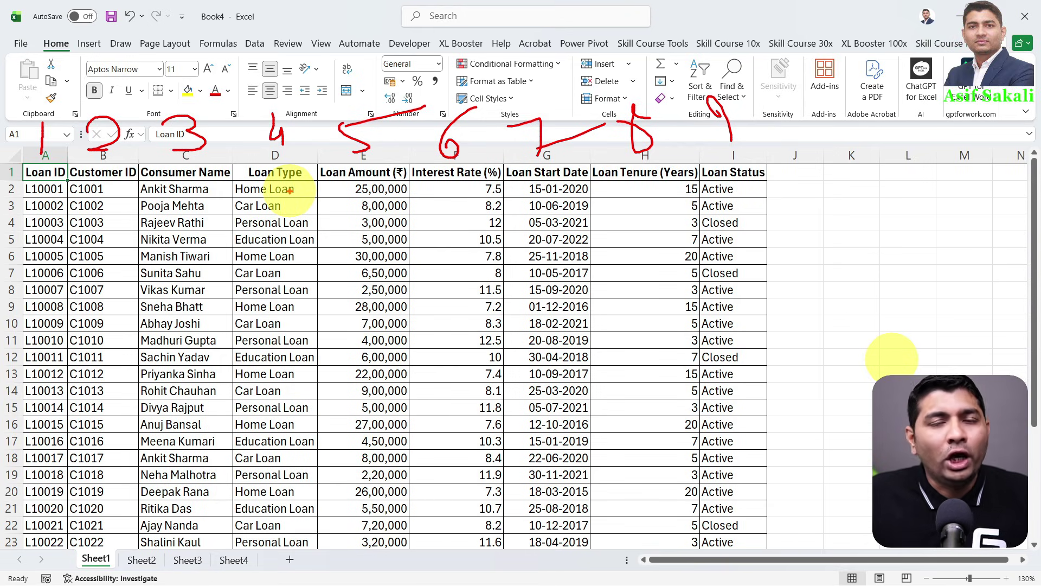
mouse_move(213, 187)
mouse_down()
mouse_move(217, 196)
mouse_move(247, 170)
mouse_up()
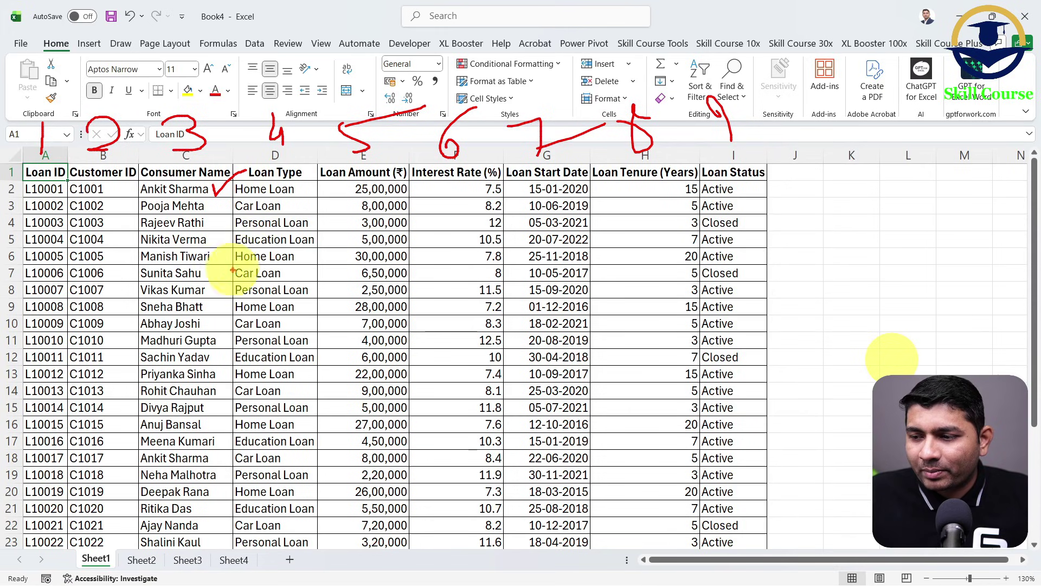
drag(216, 457, 270, 434)
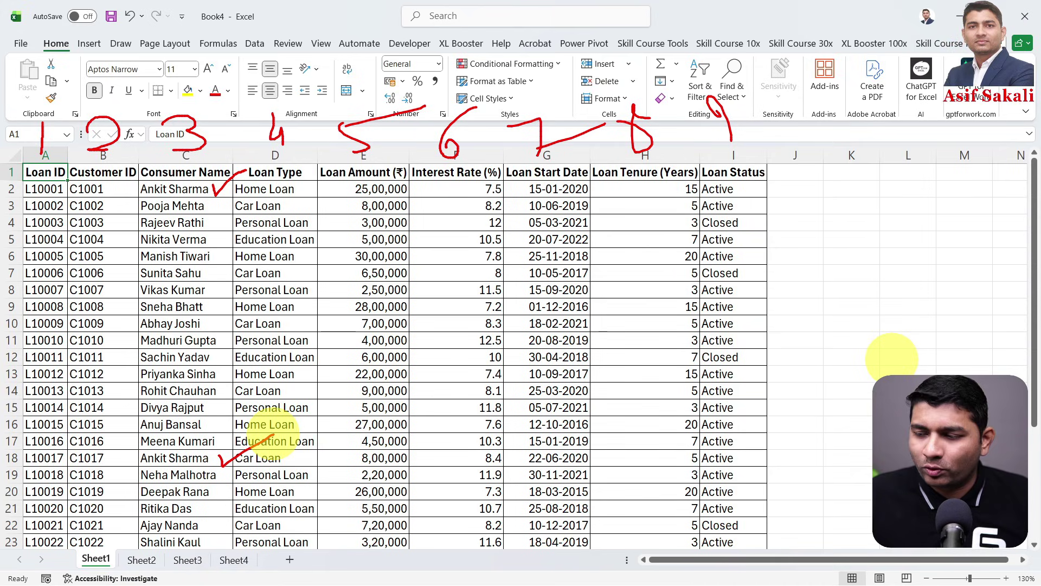
key(Escape)
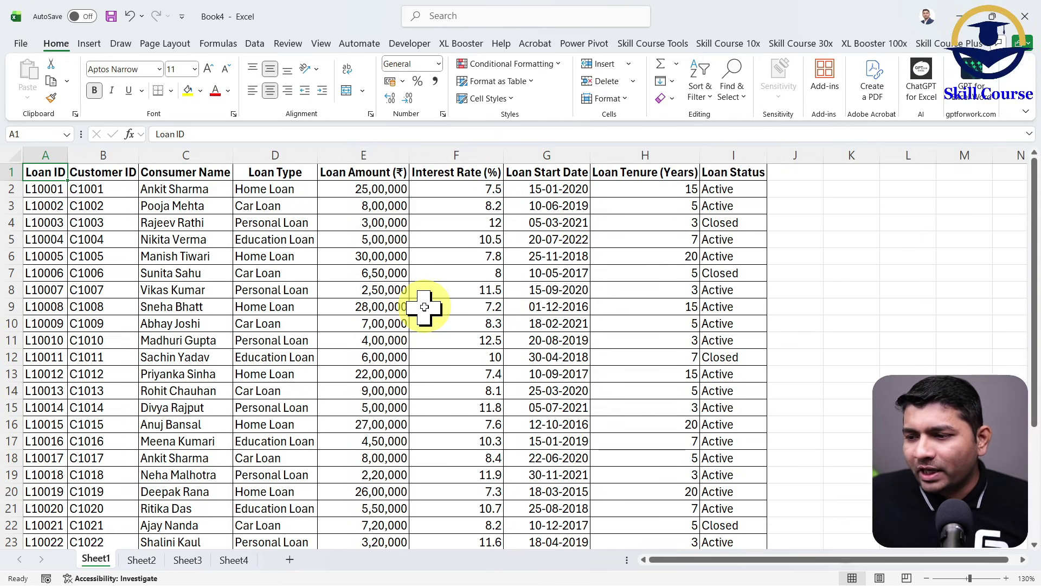
click(210, 188)
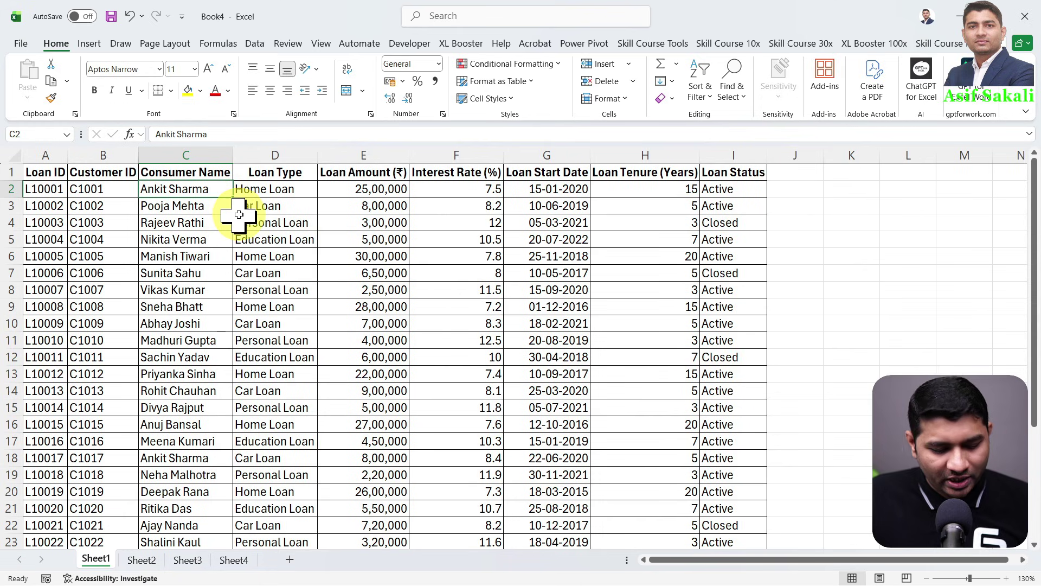
key(ctrl+c)
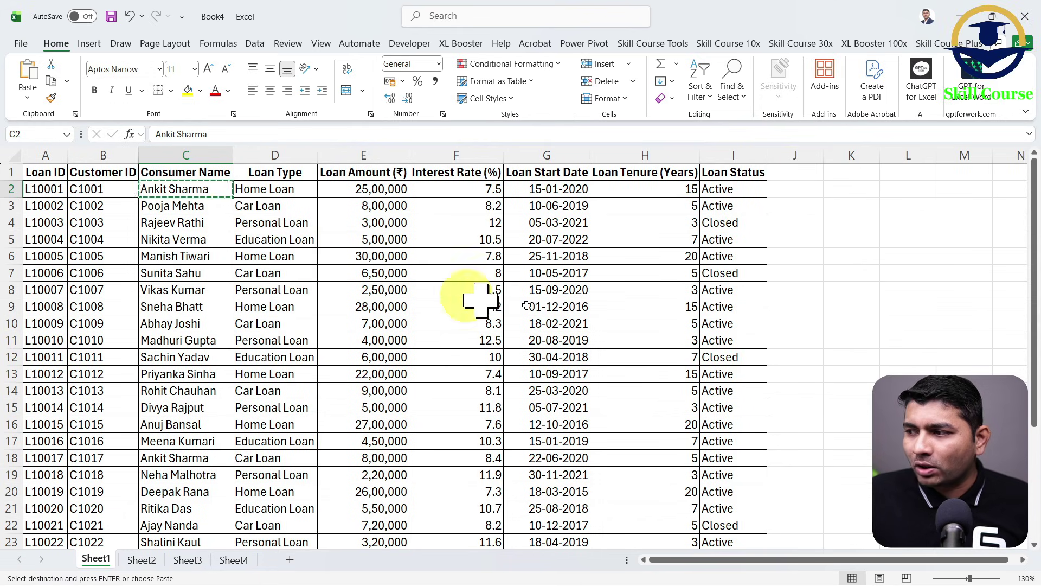
click(845, 190)
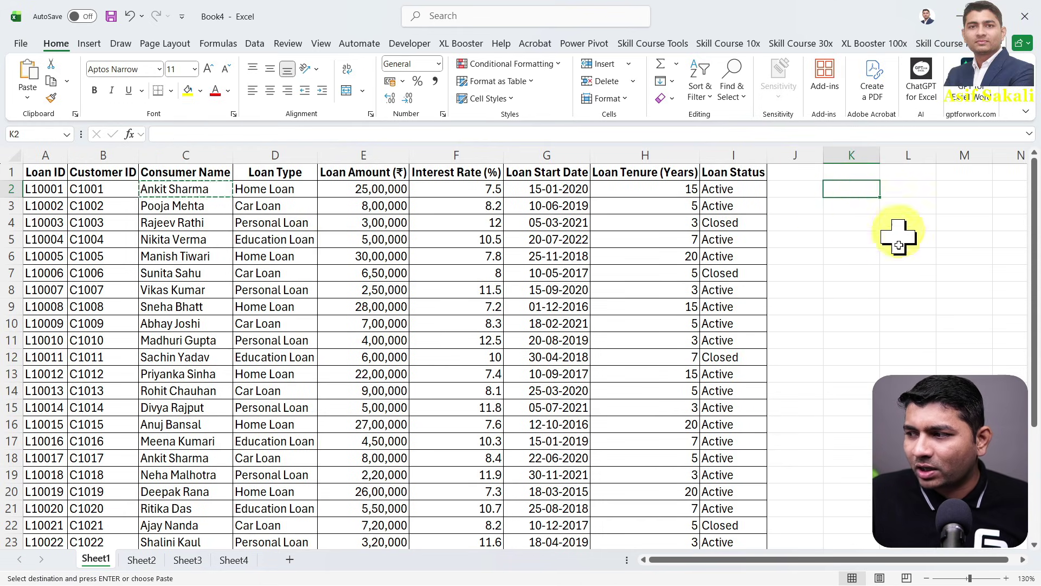
key(ctrl+v)
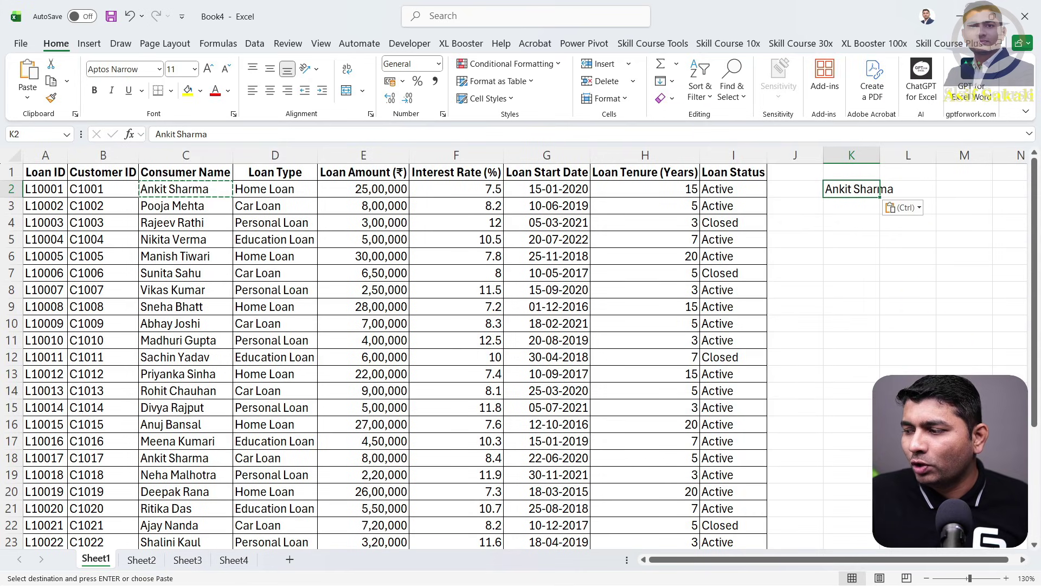
scroll(1000, 546, right, 3)
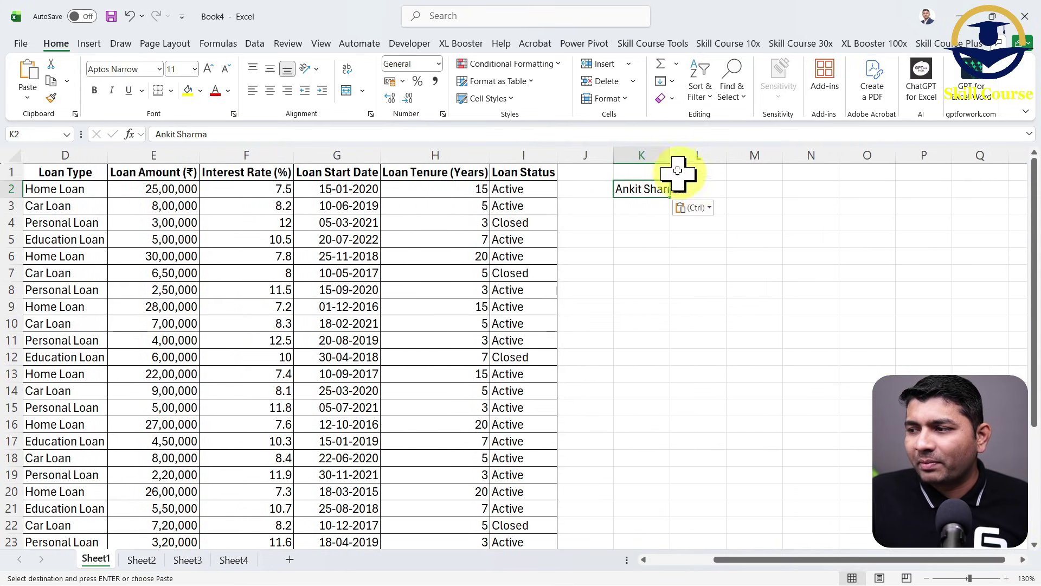
double_click(671, 156)
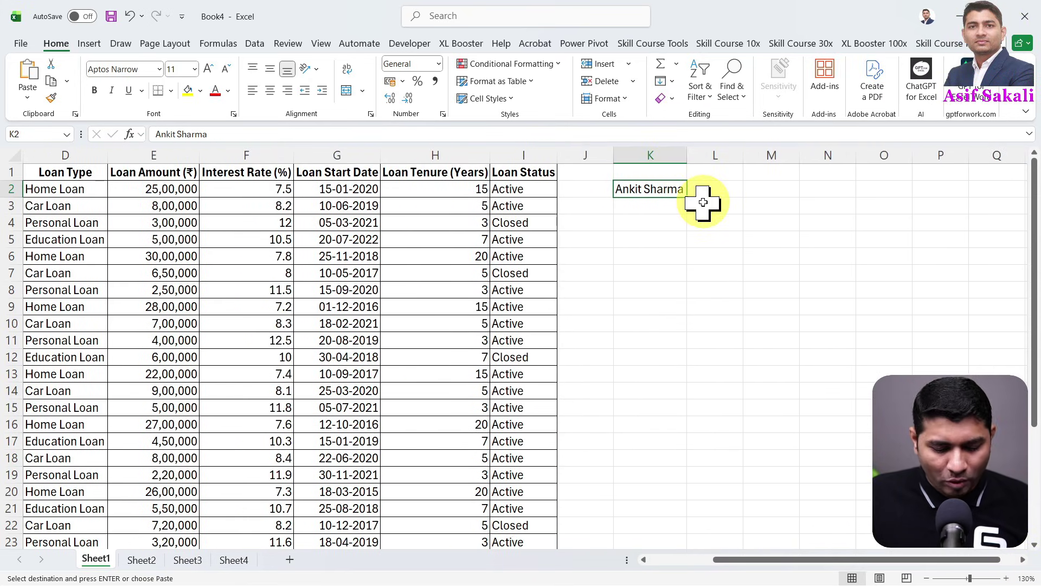
key(ctrl+b)
click(724, 193)
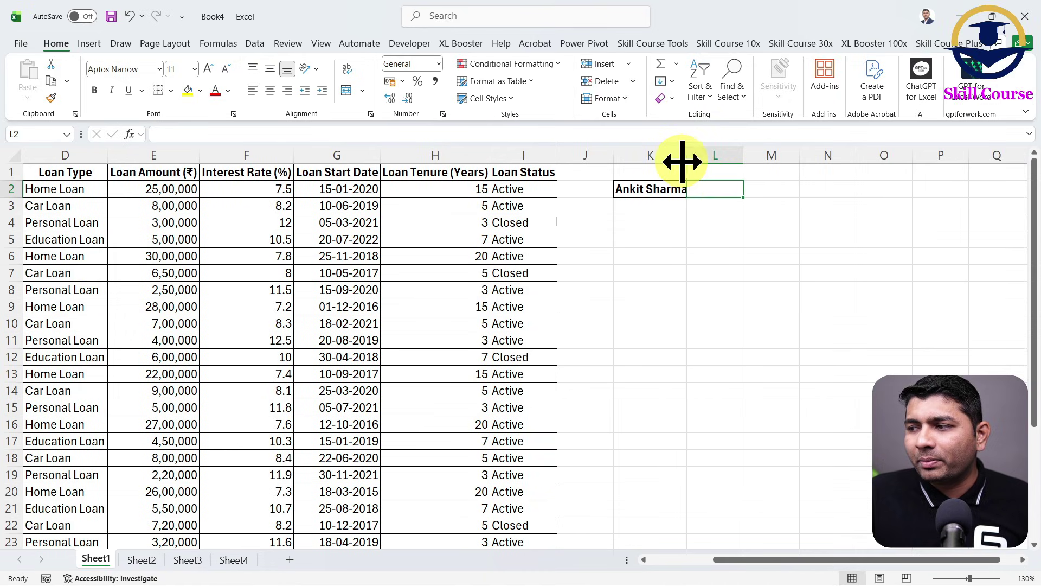
drag(687, 159, 696, 164)
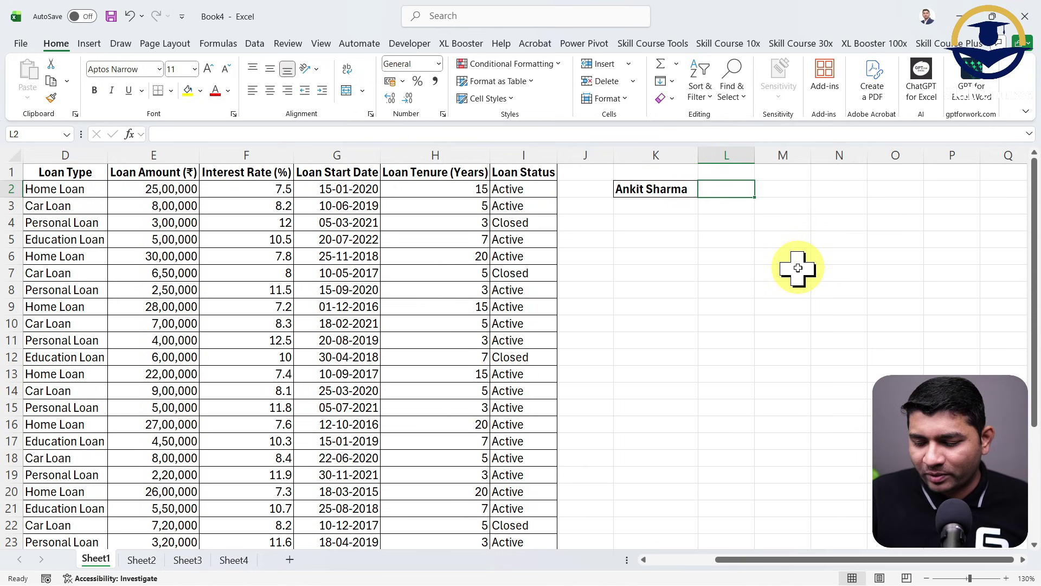
Start an XLOOKUP in L2 using K2 as the lookup value and C2:C31 as the lookup range
text(=XLO)
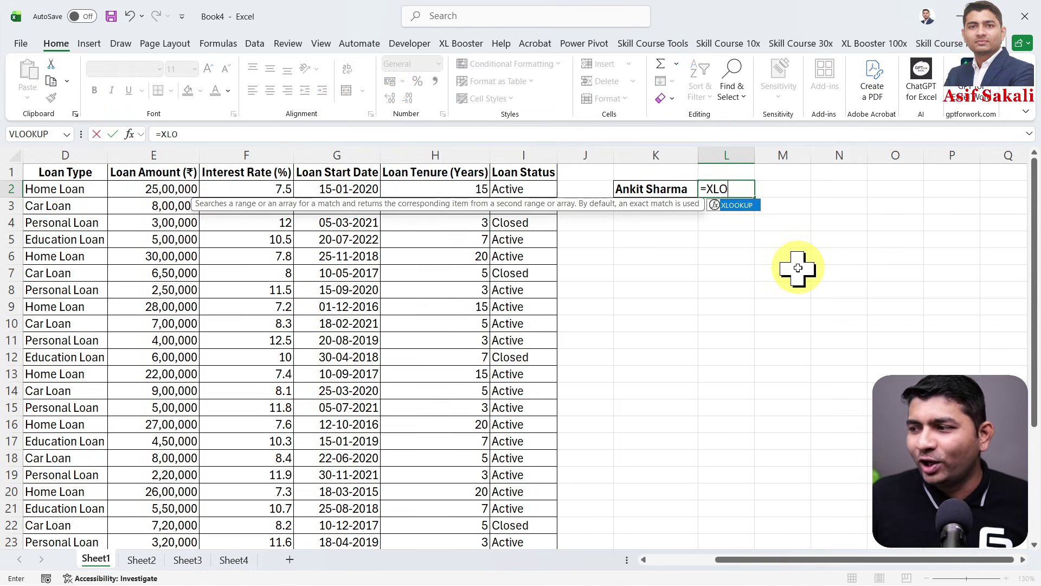
key(Tab)
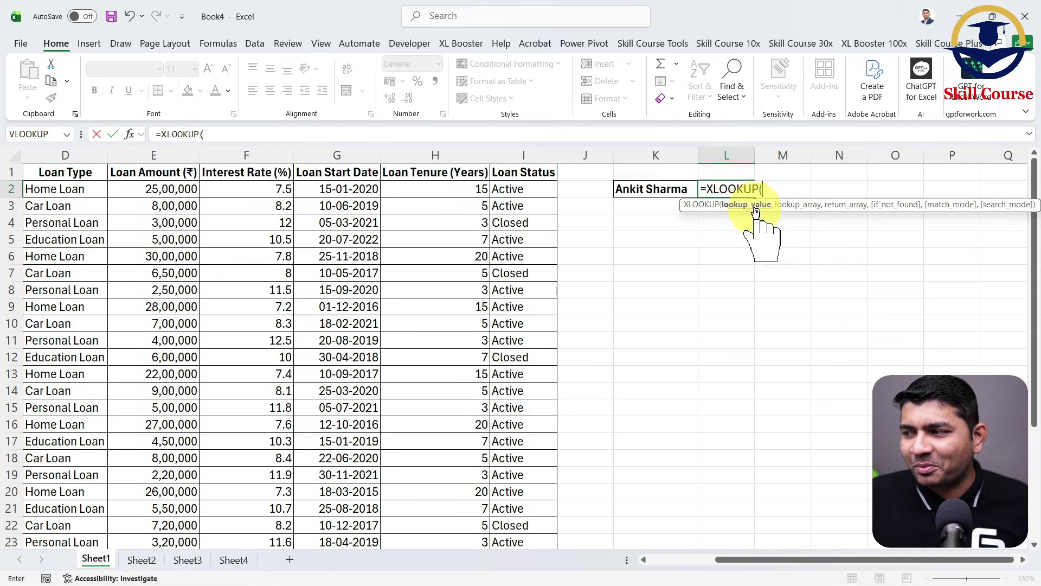
click(665, 193)
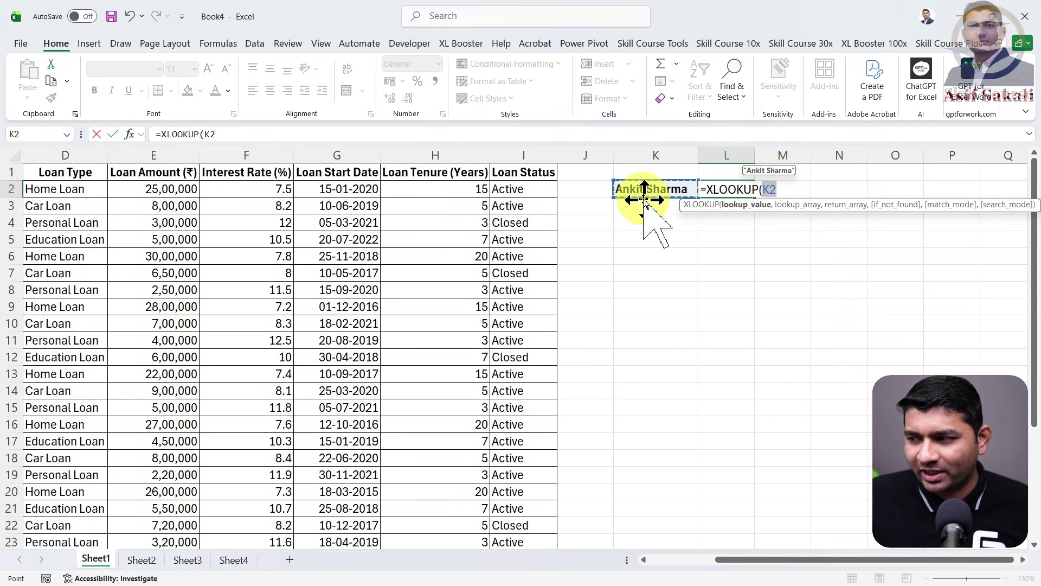
text(,)
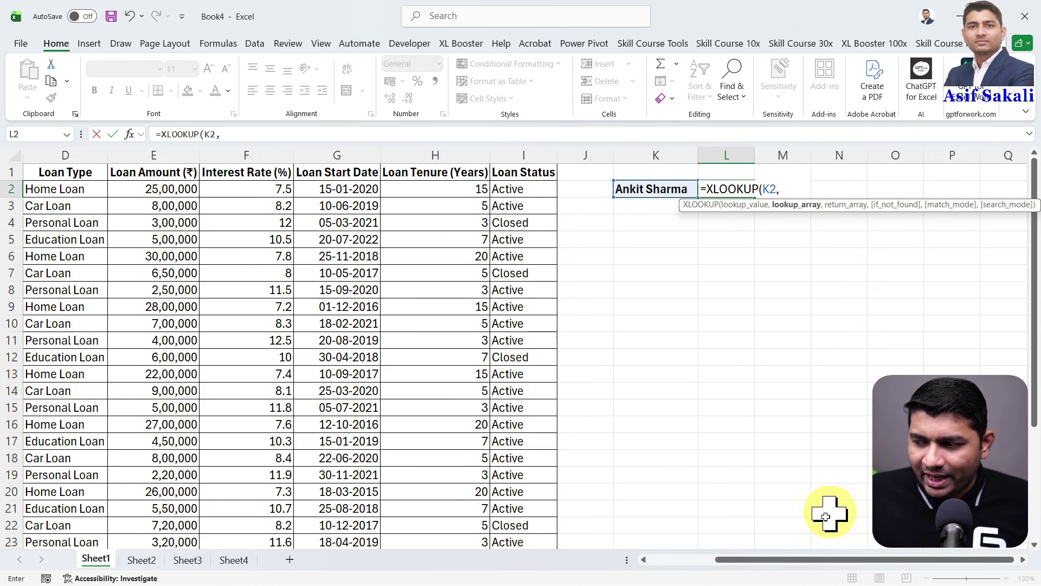
drag(767, 564, 693, 568)
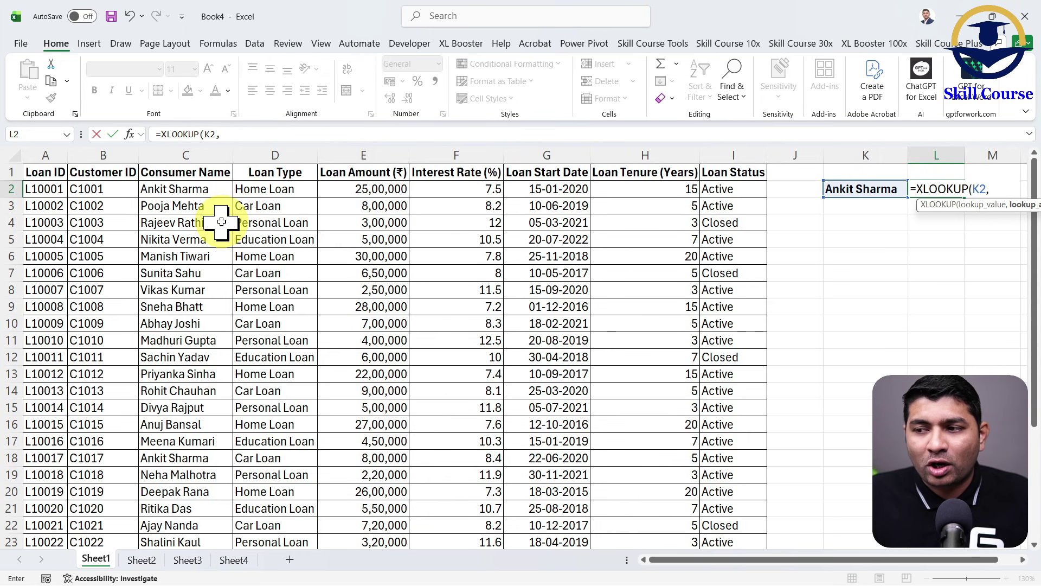
click(206, 190)
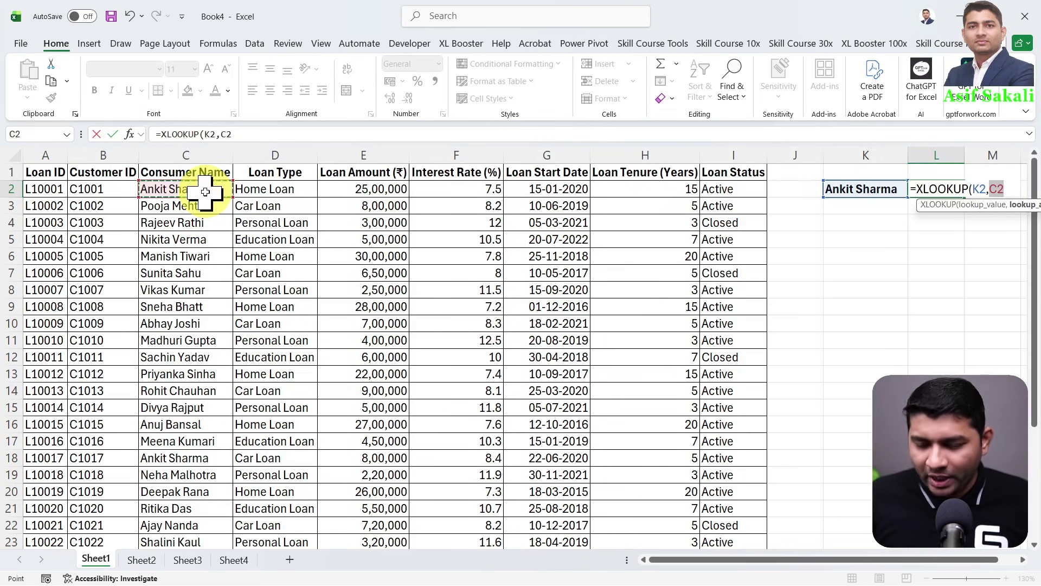
key(ctrl+shift+Down)
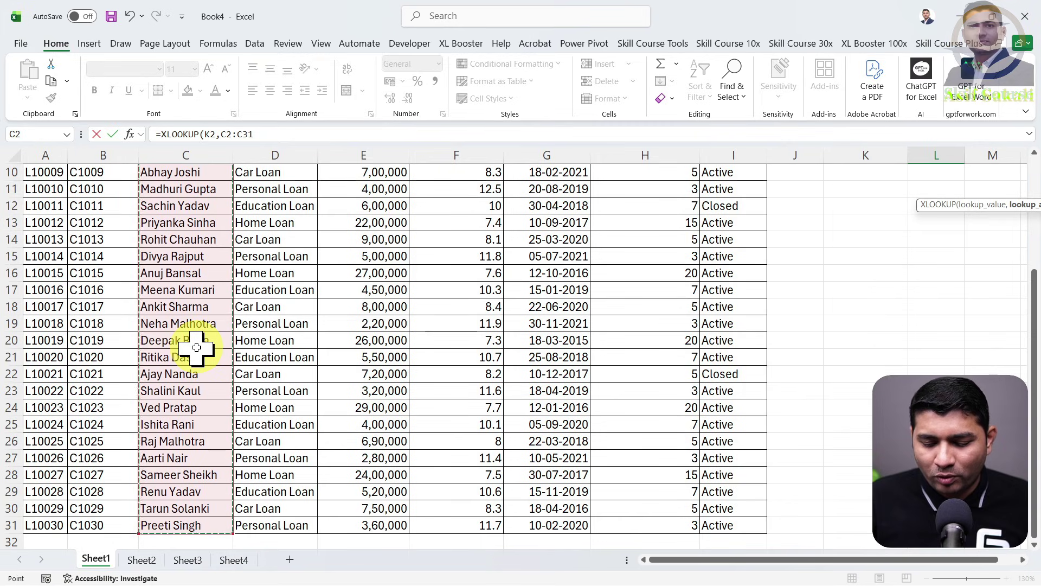
scroll(197, 347, up, 3)
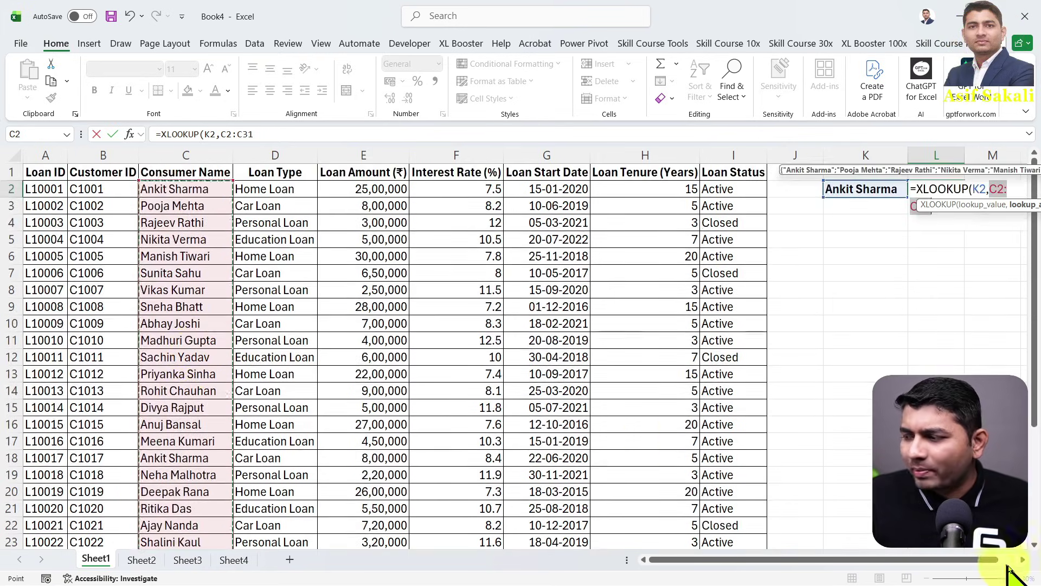
click(1025, 561)
click(1025, 561)
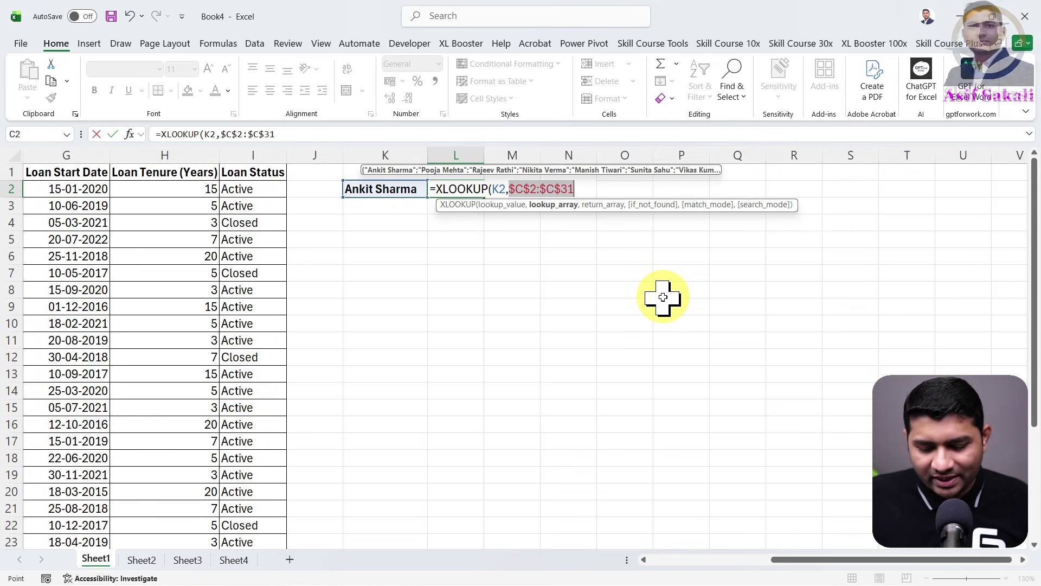
text(,)
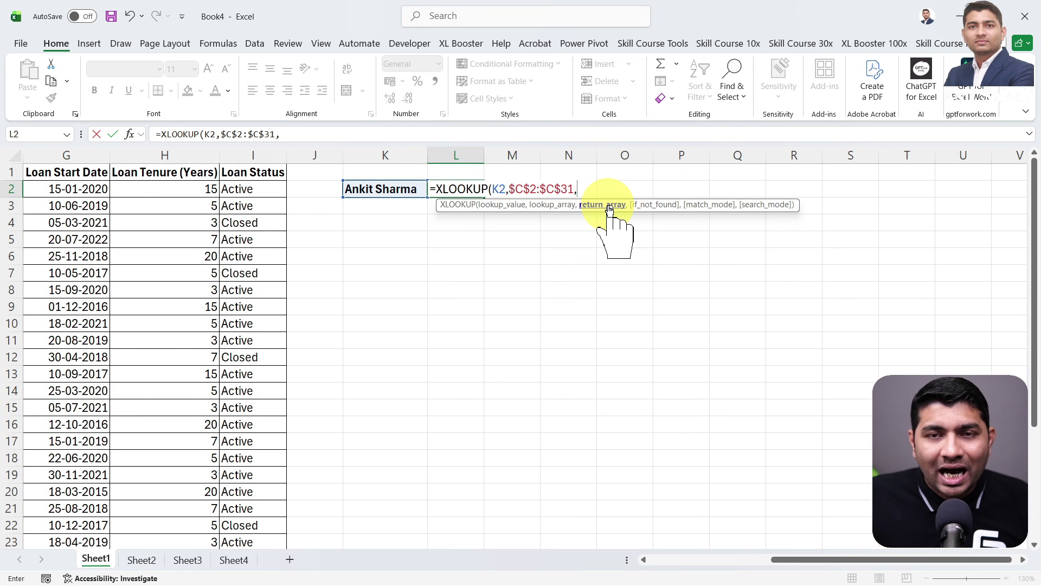
Add $E$2:$E$31 as the return range, commit the formula, and bold the 2500000 result
drag(788, 560, 654, 565)
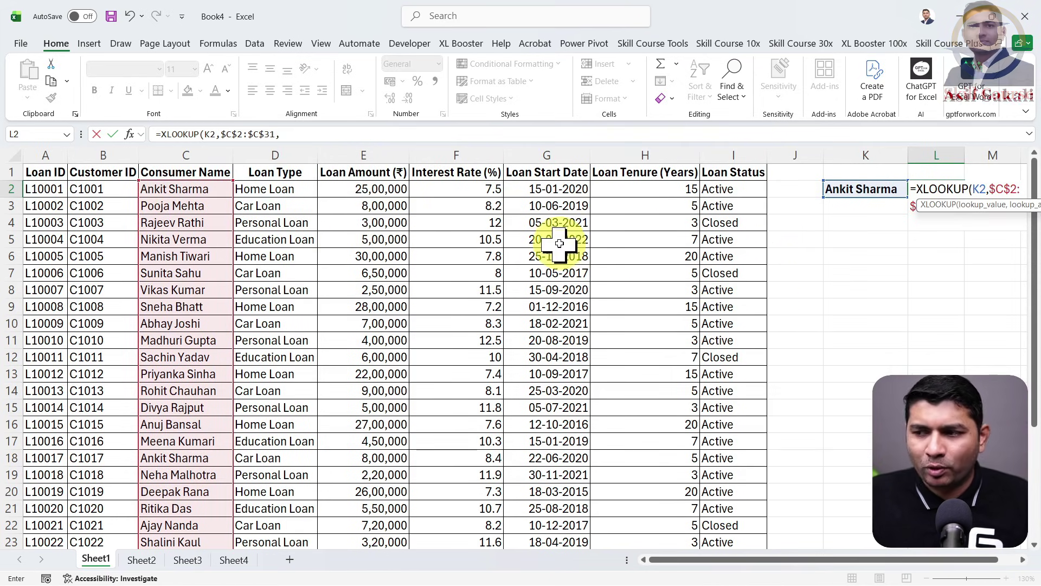
click(384, 189)
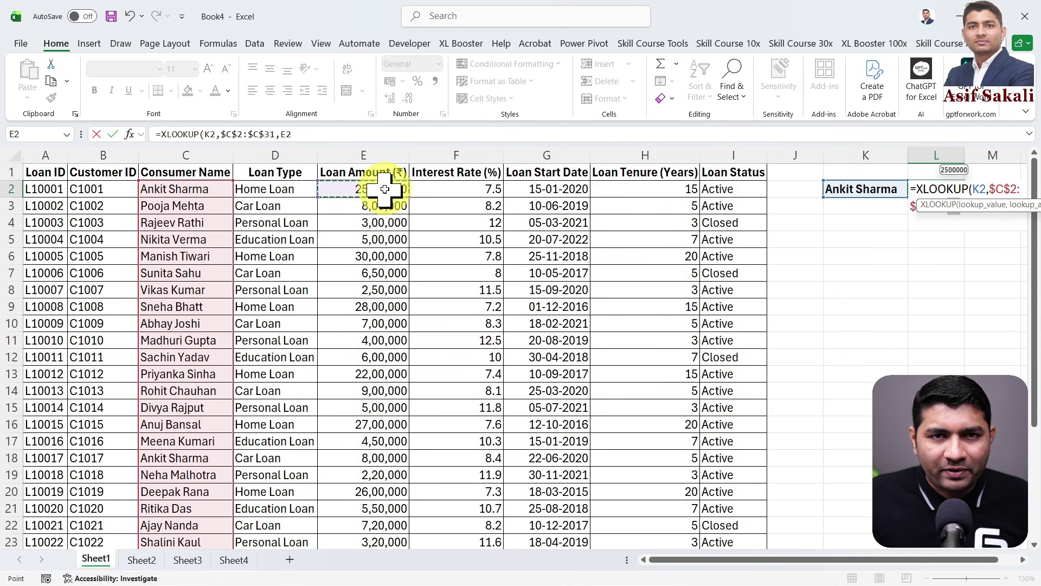
key(ctrl+shift+Down)
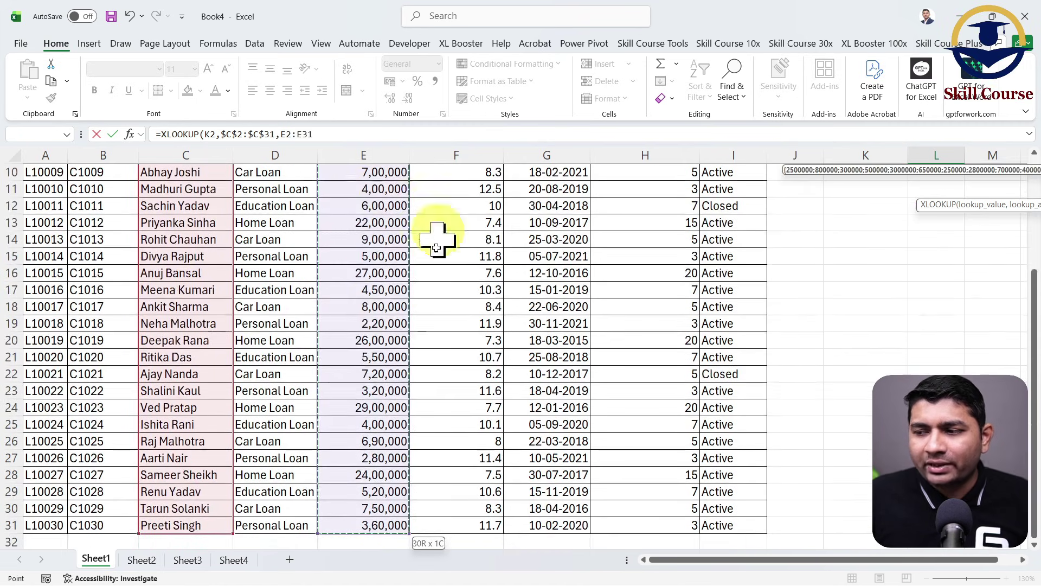
scroll(395, 330, up, 3)
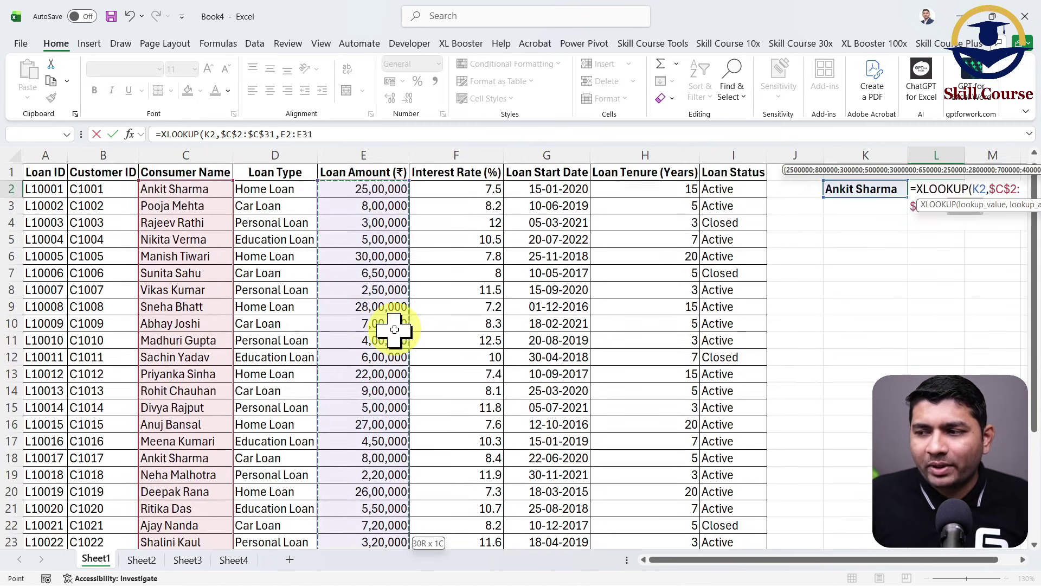
click(1025, 559)
click(1025, 560)
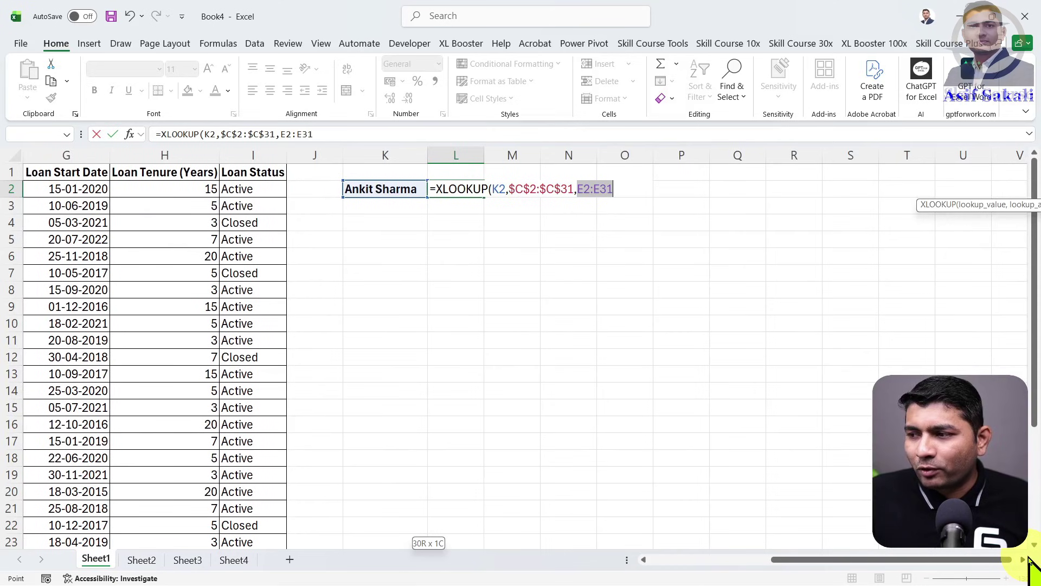
key(F4)
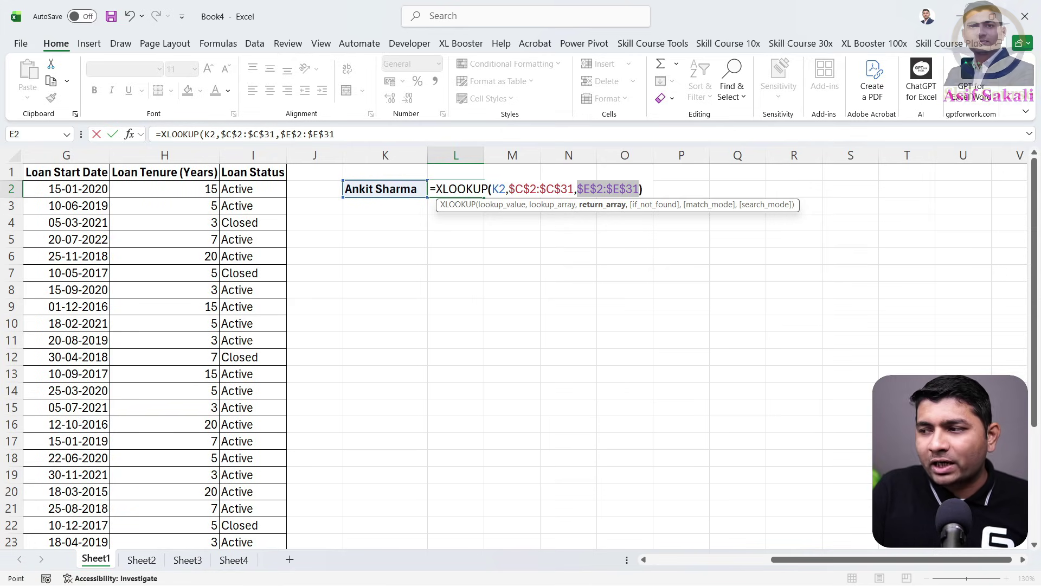
text())
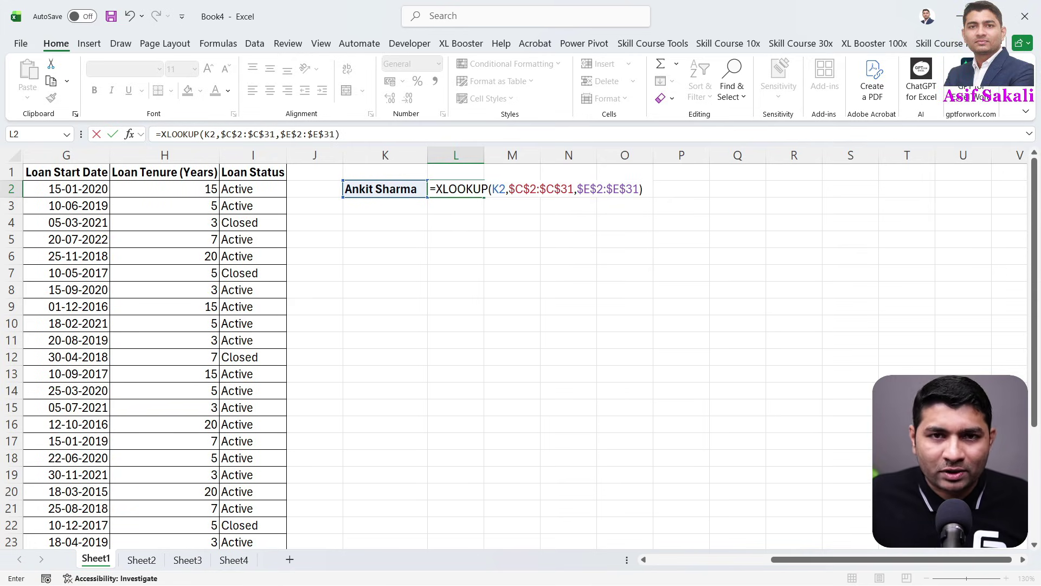
key(Return)
click(456, 189)
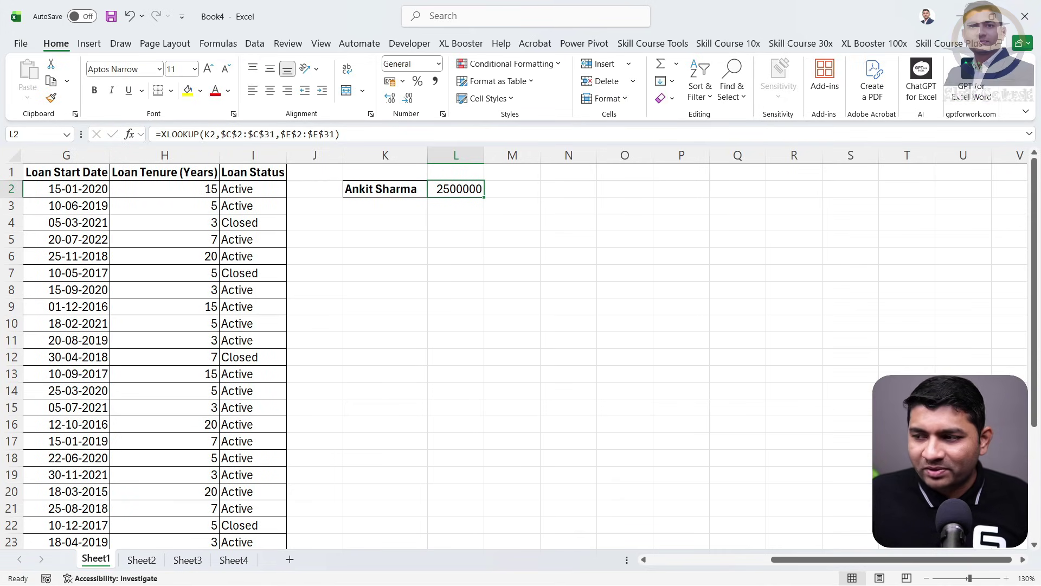
key(ctrl+b)
drag(800, 559, 667, 567)
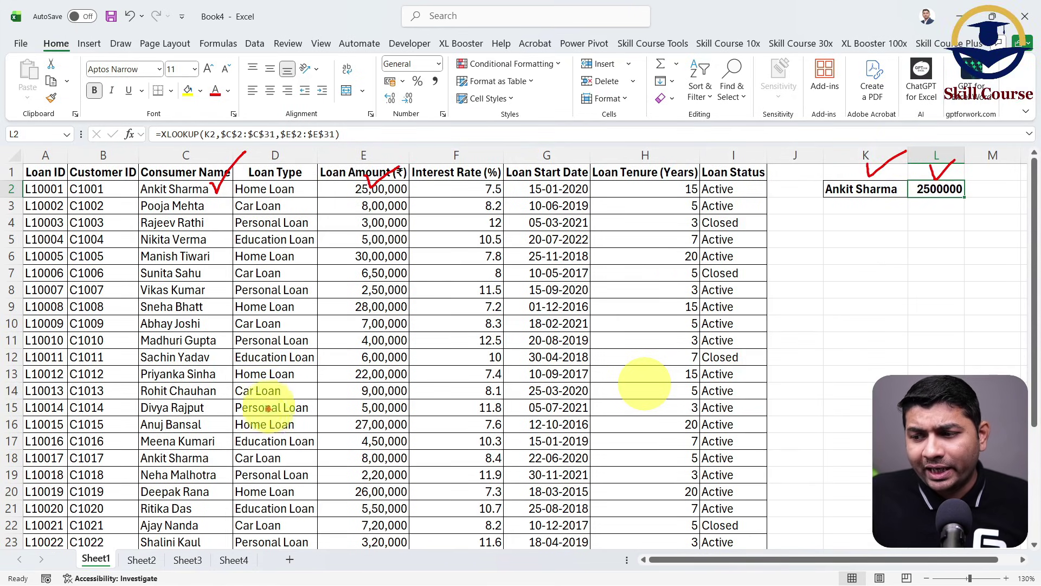
drag(218, 452, 242, 442)
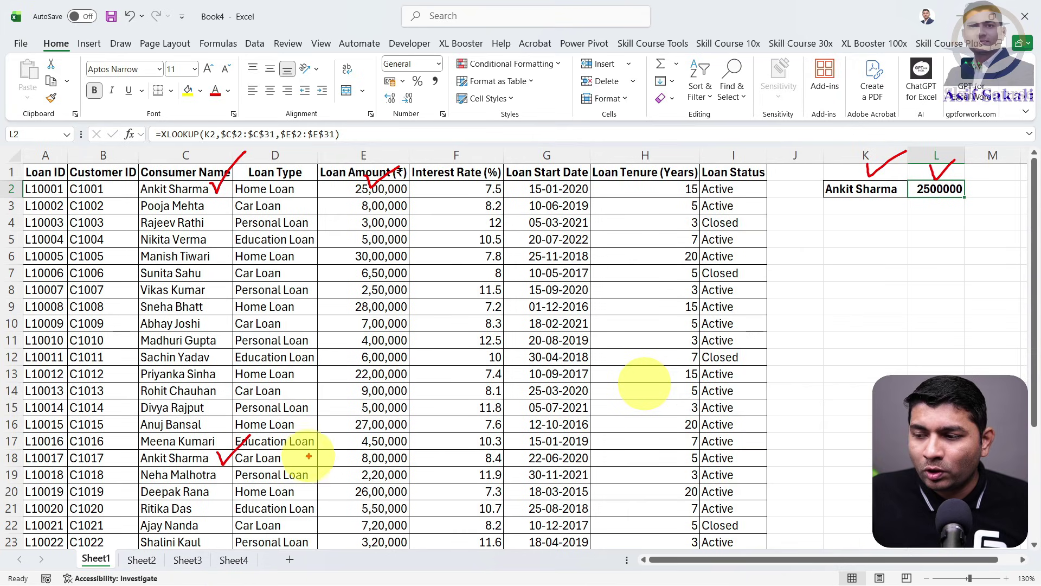
drag(298, 465, 329, 442)
drag(407, 457, 442, 437)
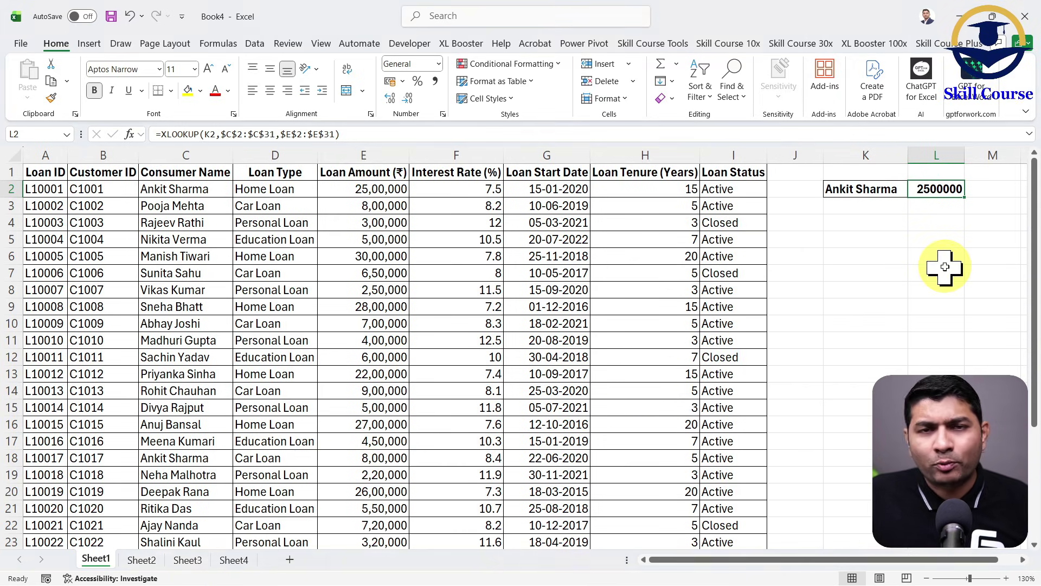
key(Escape)
scroll(1030, 558, right, 6)
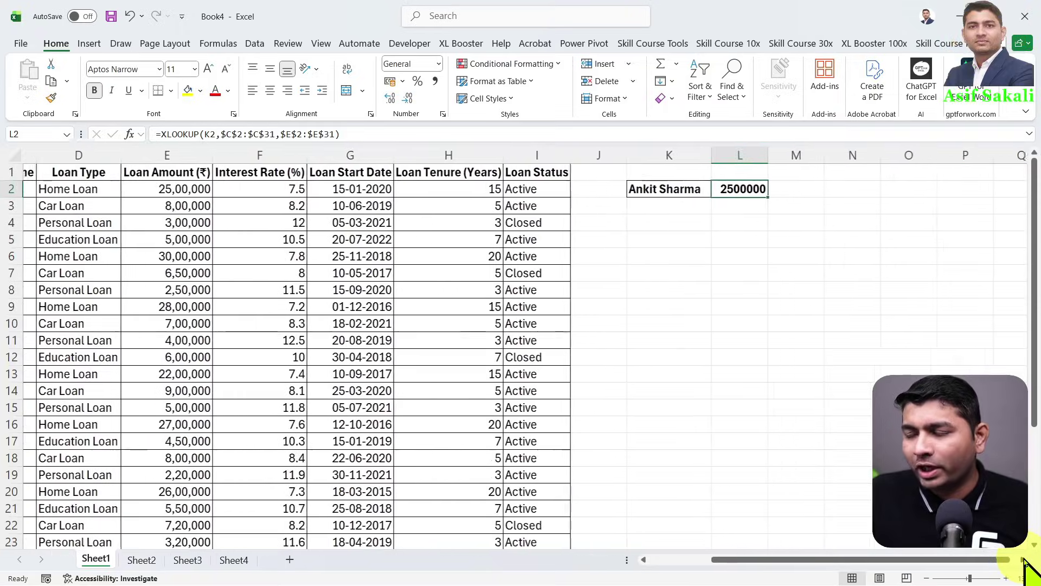
Append "No Record", match mode 0 and search mode 1 to L2's XLOOKUP formula
double_click(454, 187)
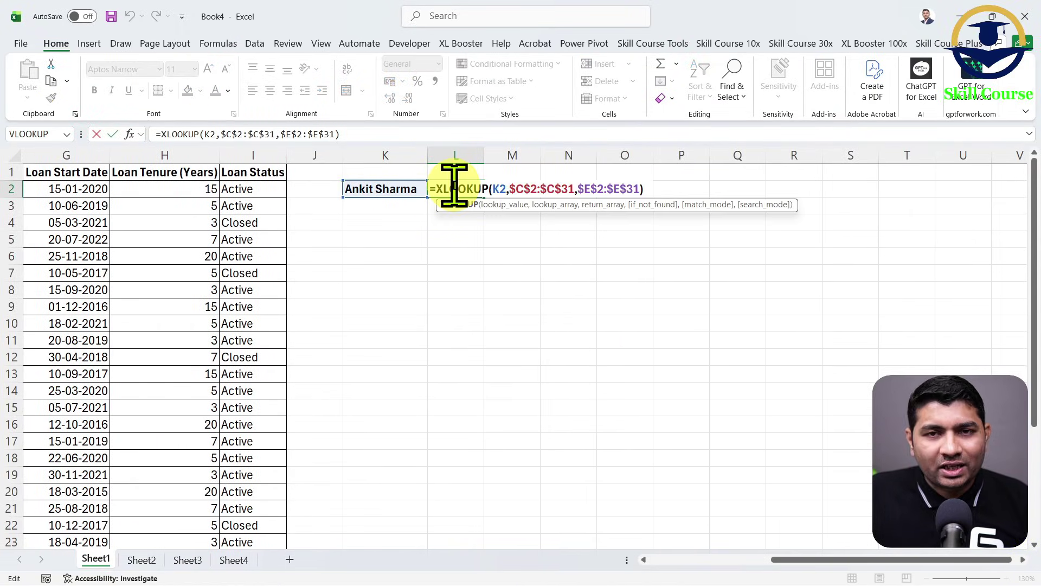
click(640, 187)
click(648, 188)
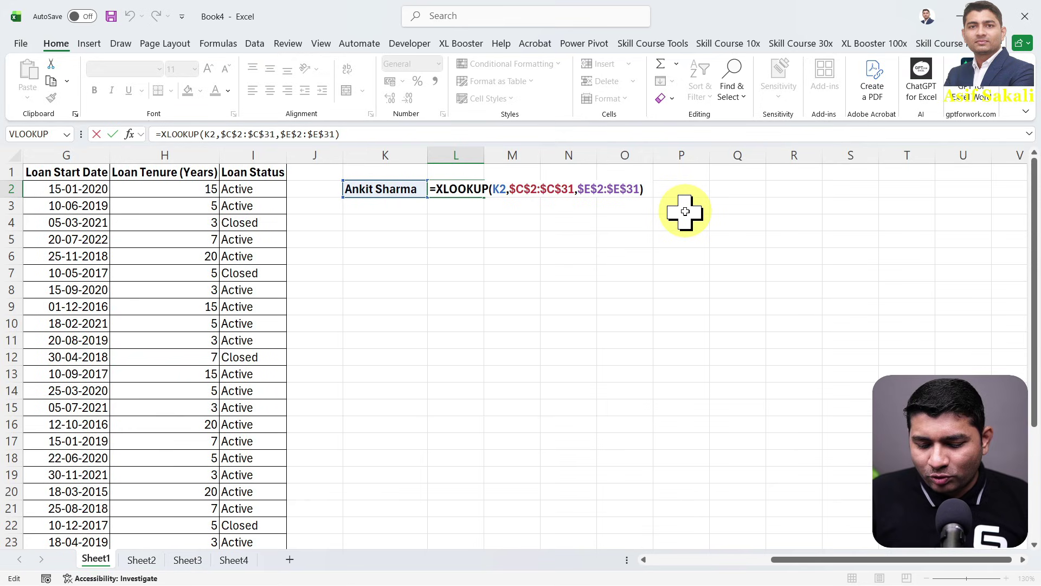
key(BackSpace)
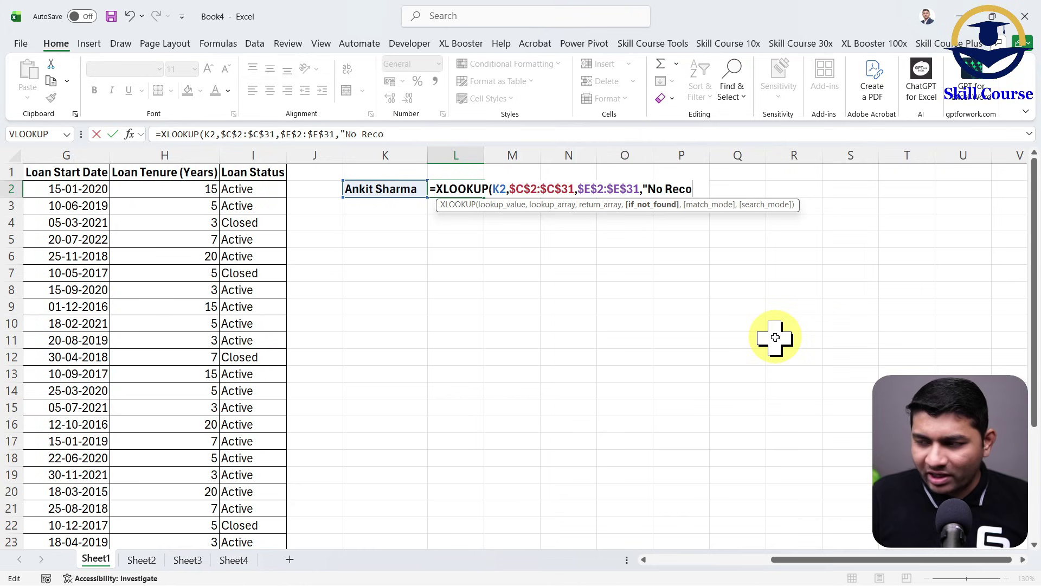
text(rd")
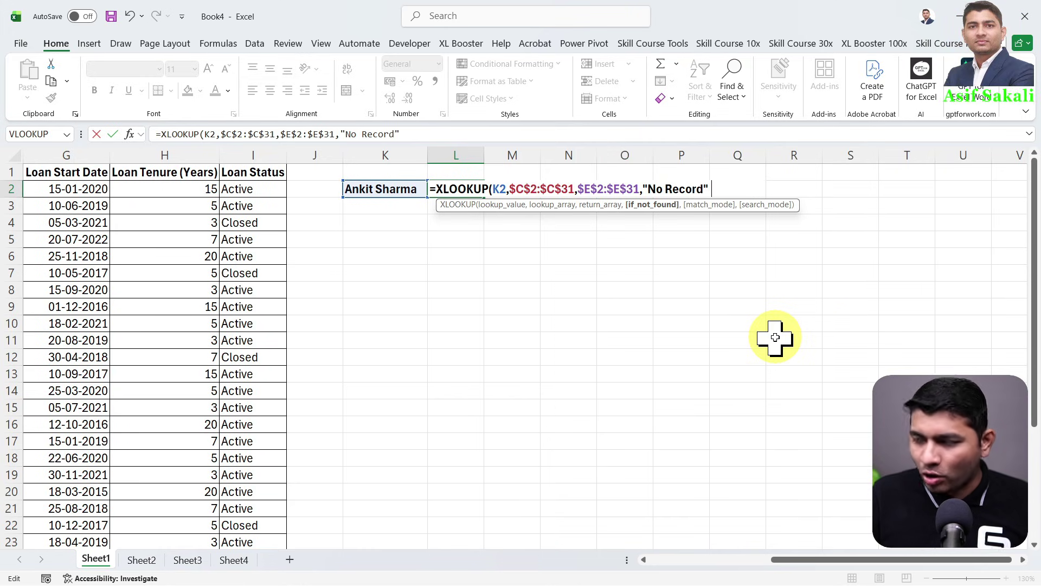
text(,)
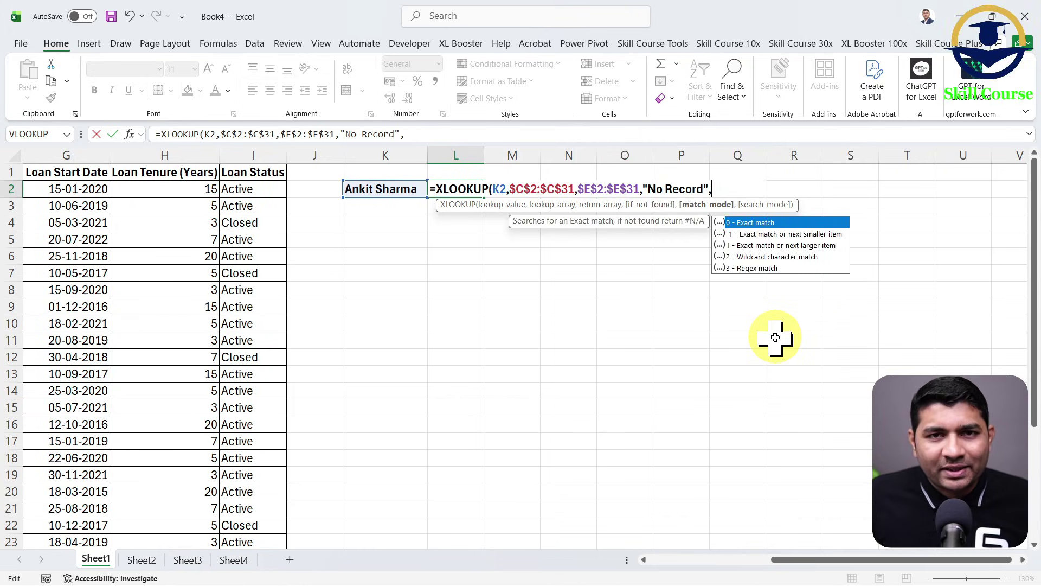
text(0)
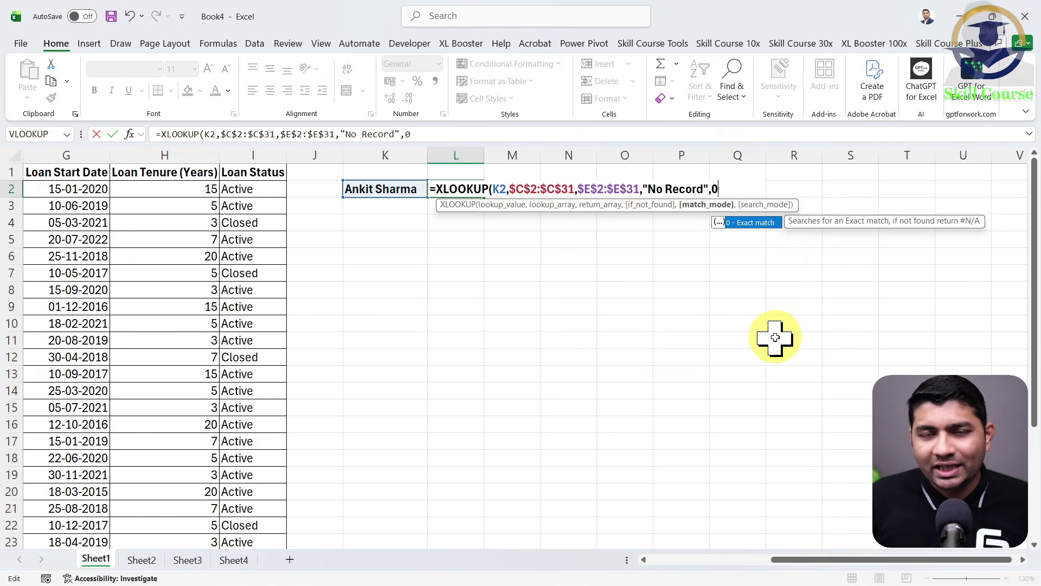
text(,)
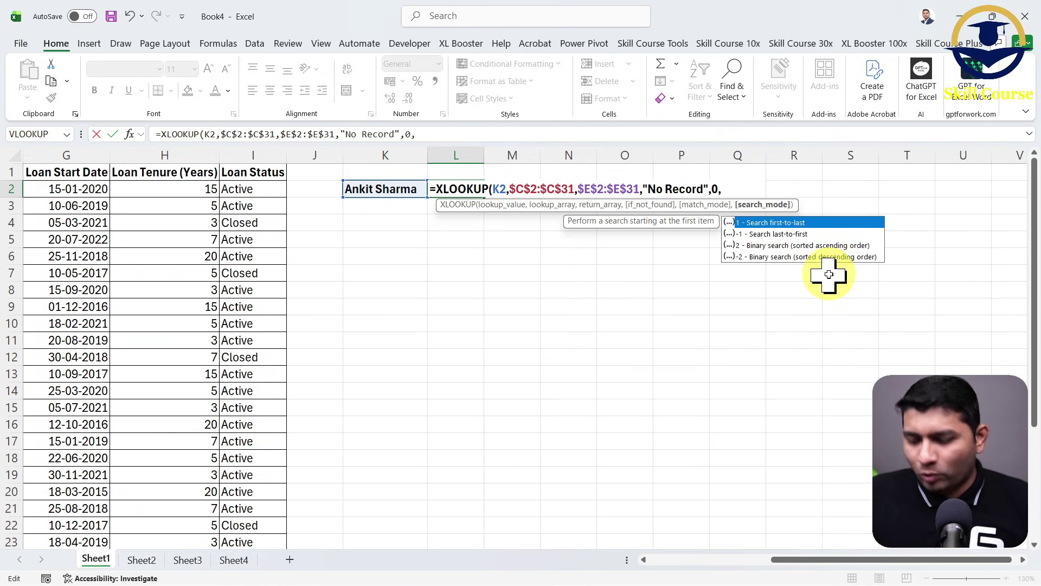
key(BackSpace)
key(Escape)
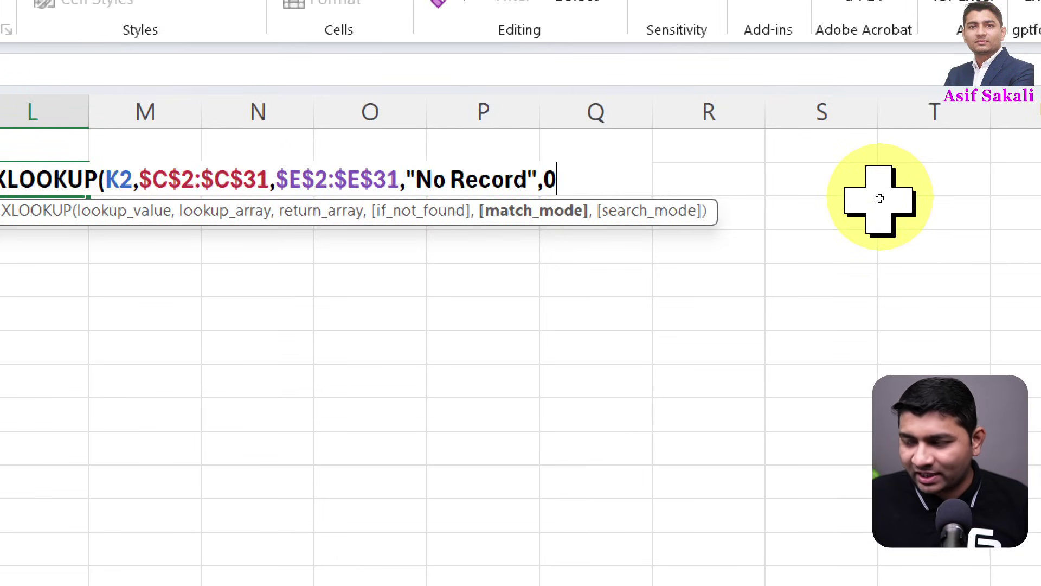
text(,)
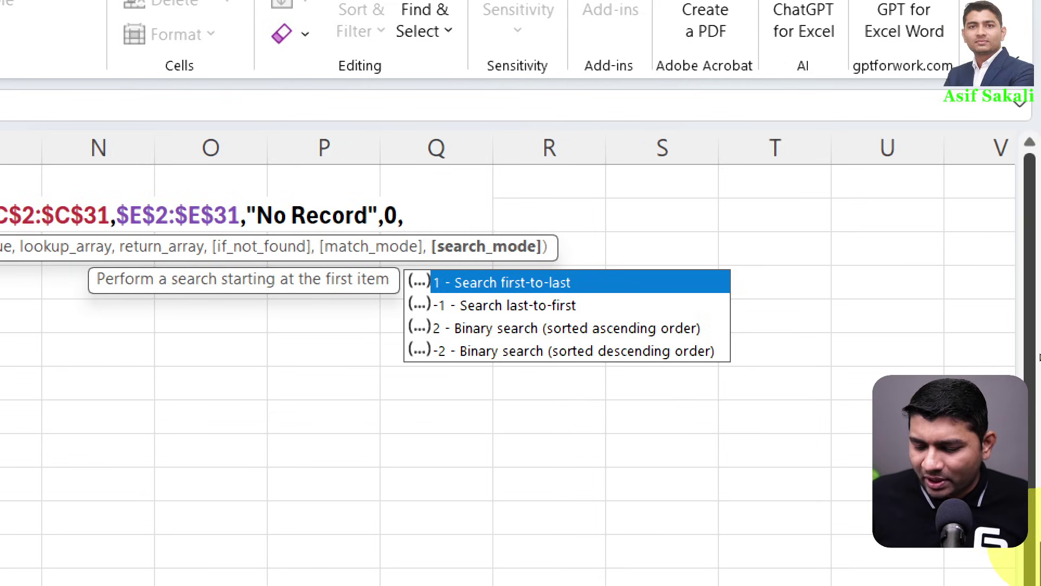
text(1)
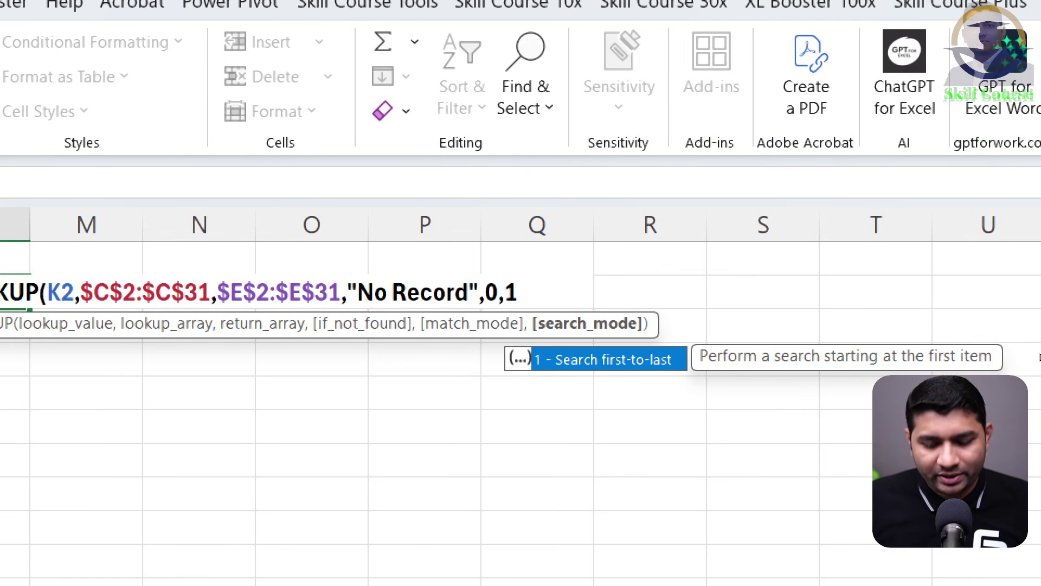
text())
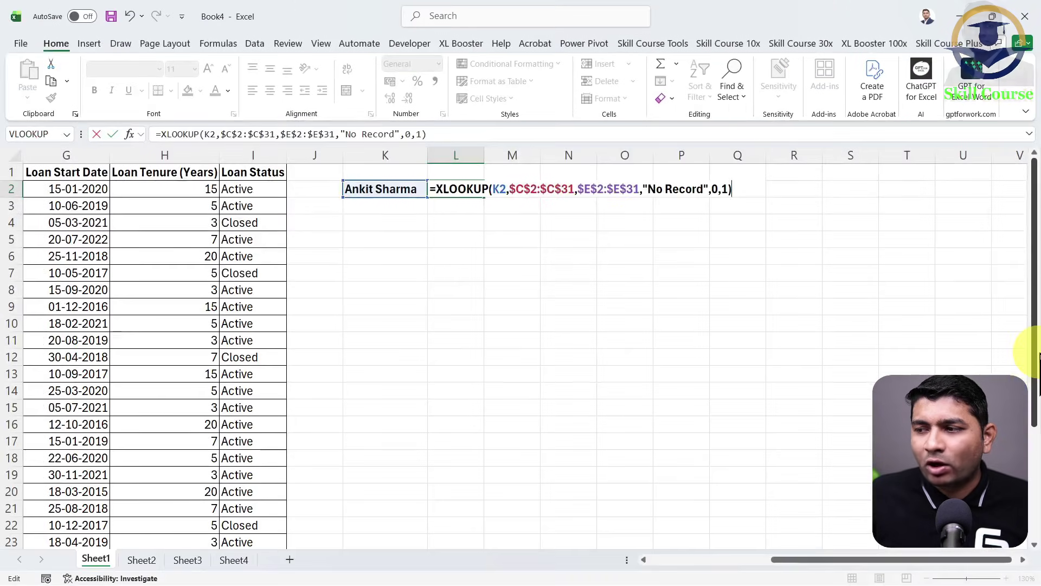
key(Return)
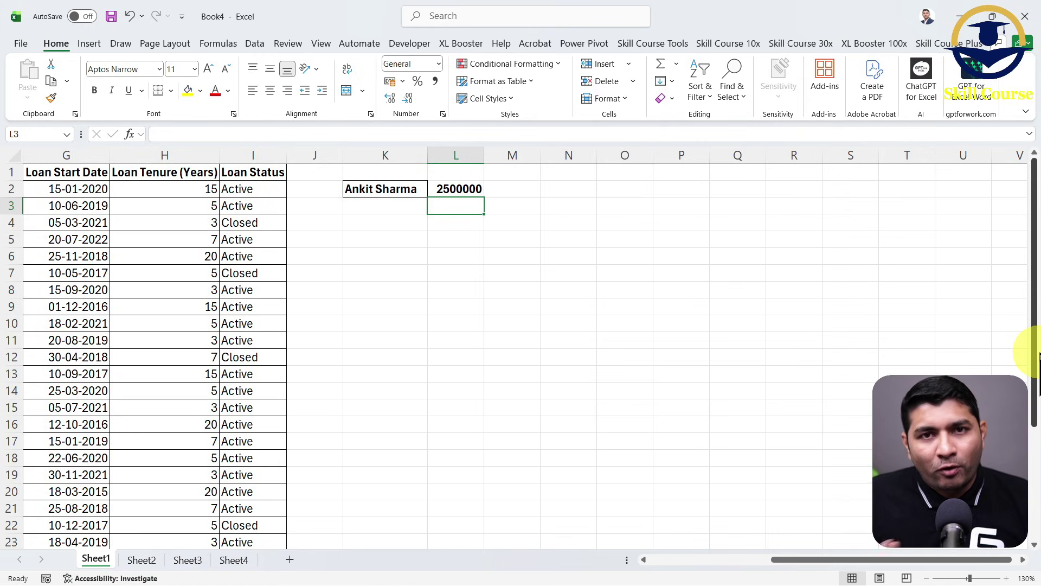
Re-enter search mode 1 as the last argument of L2's XLOOKUP formula
key(Up)
key(shift+Left)
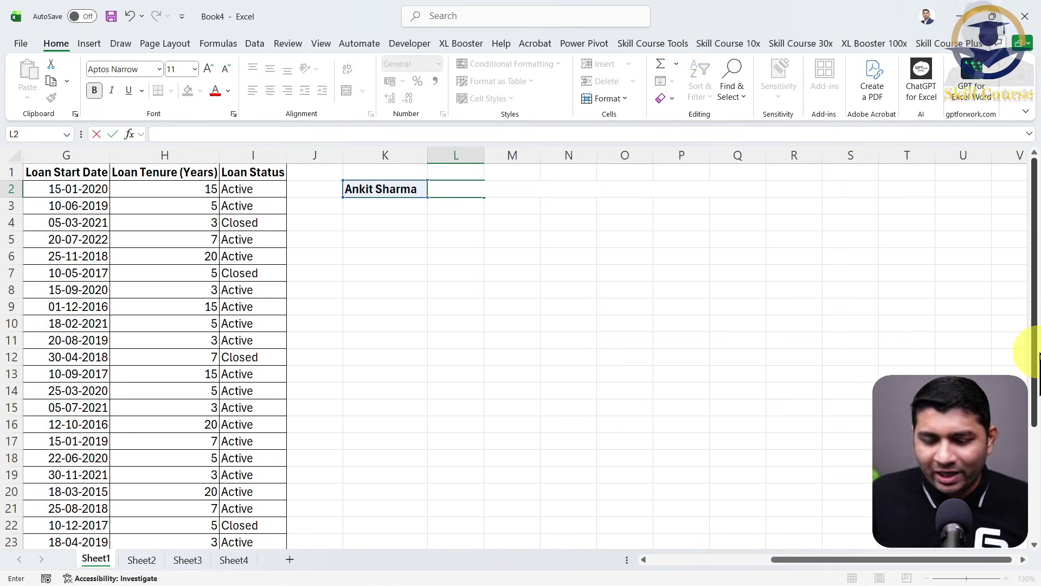
key(shift+Right)
key(F2)
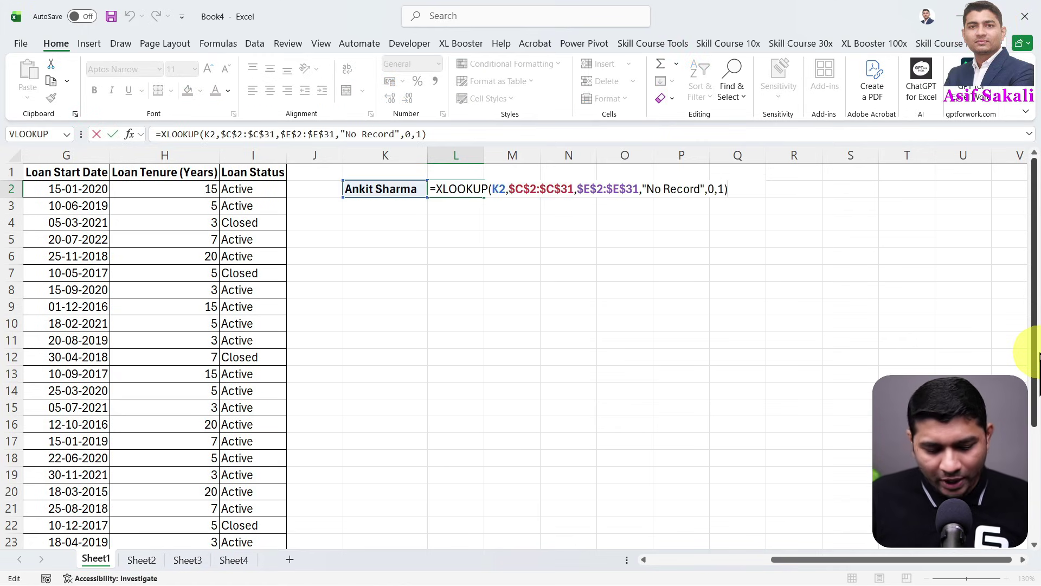
key(BackSpace)
key(BackSpace)
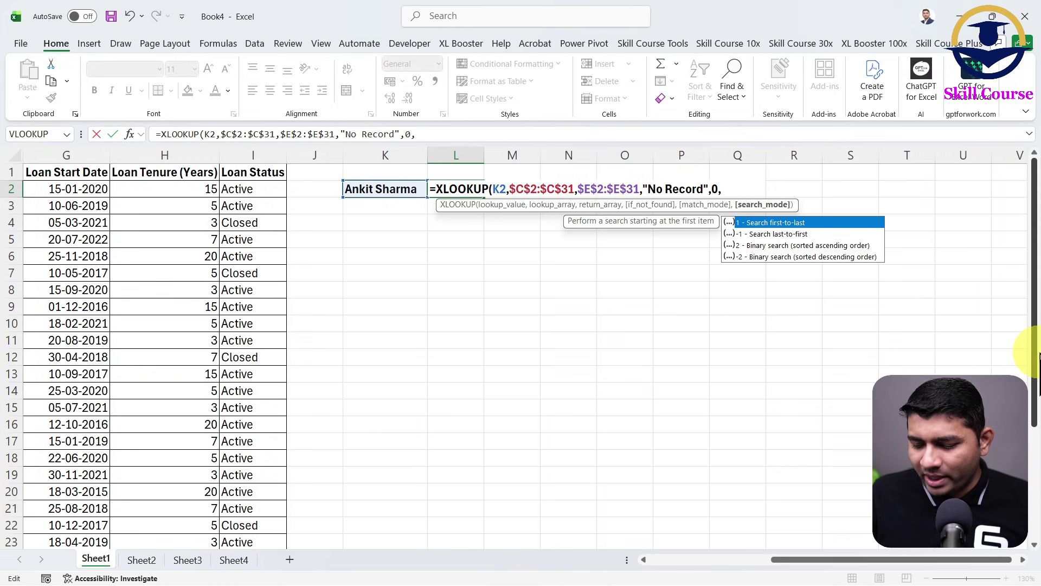
text(1)
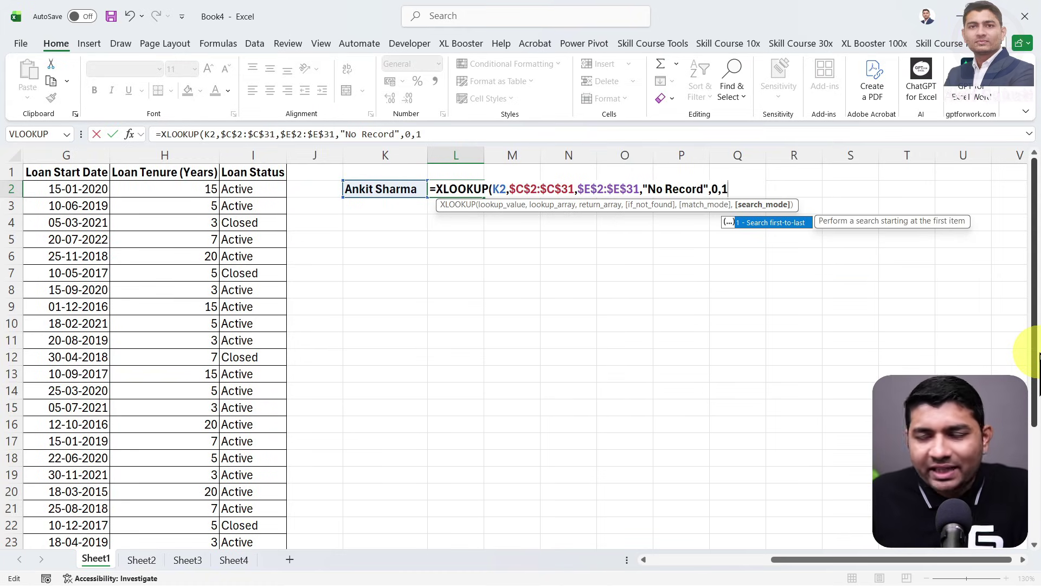
text())
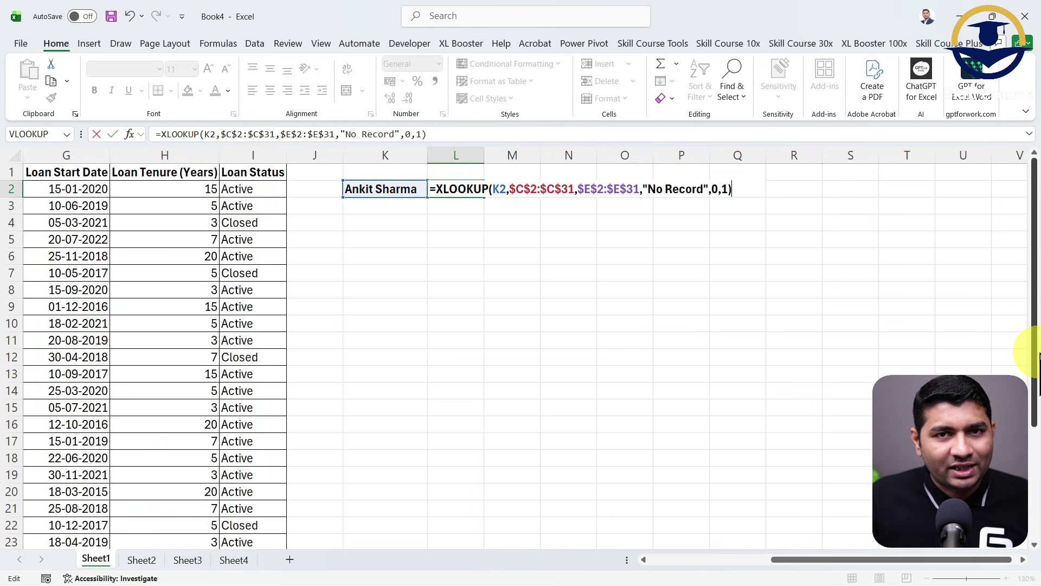
key(Return)
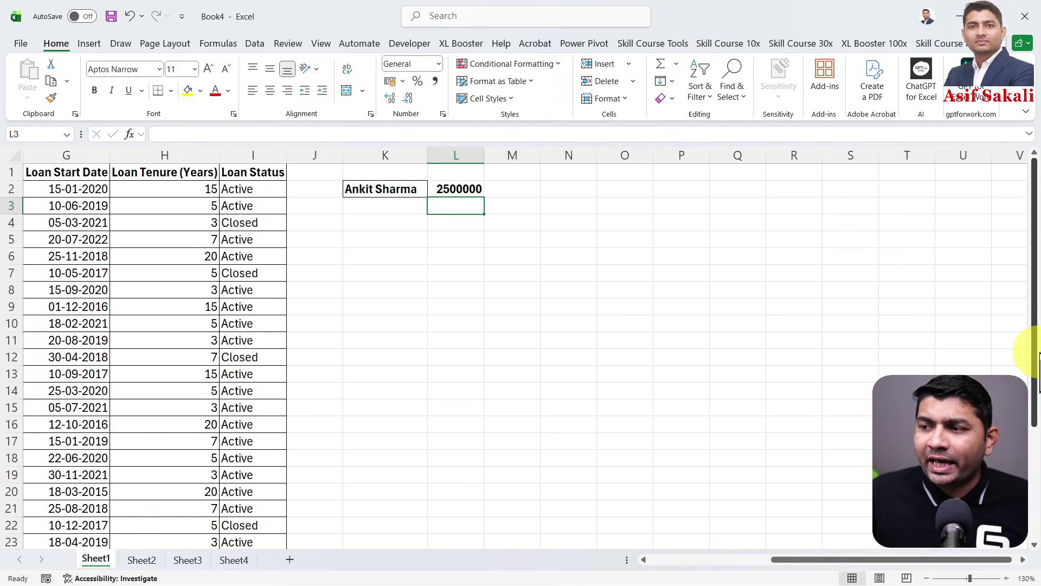
click(408, 204)
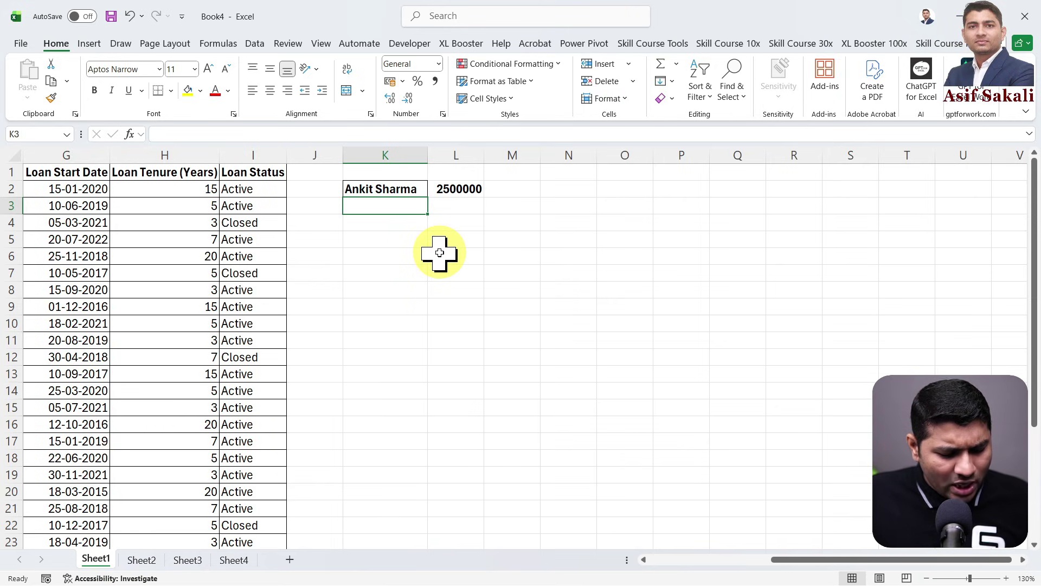
key(ctrl+d)
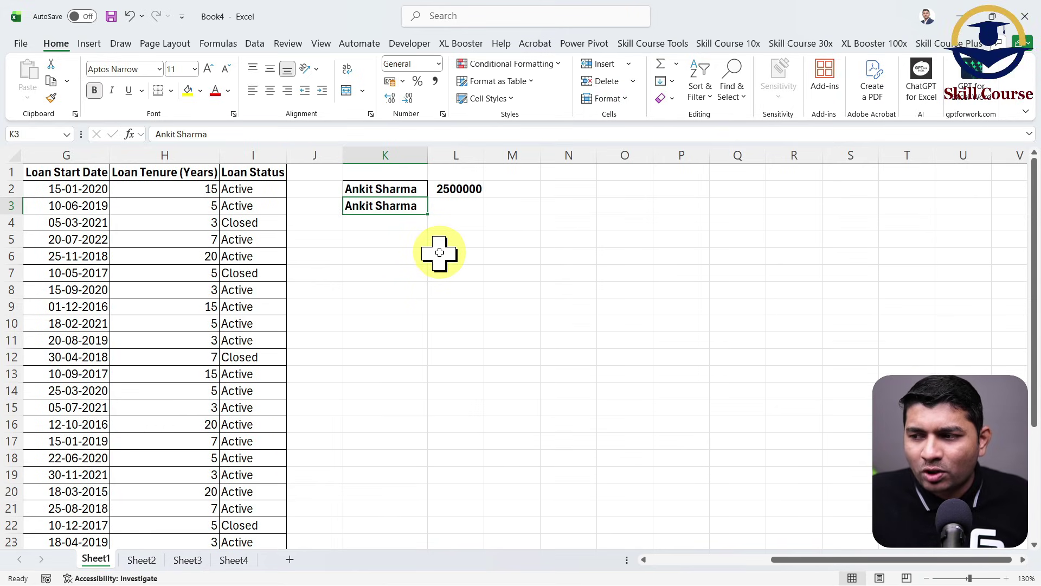
click(461, 206)
click(463, 190)
key(F2)
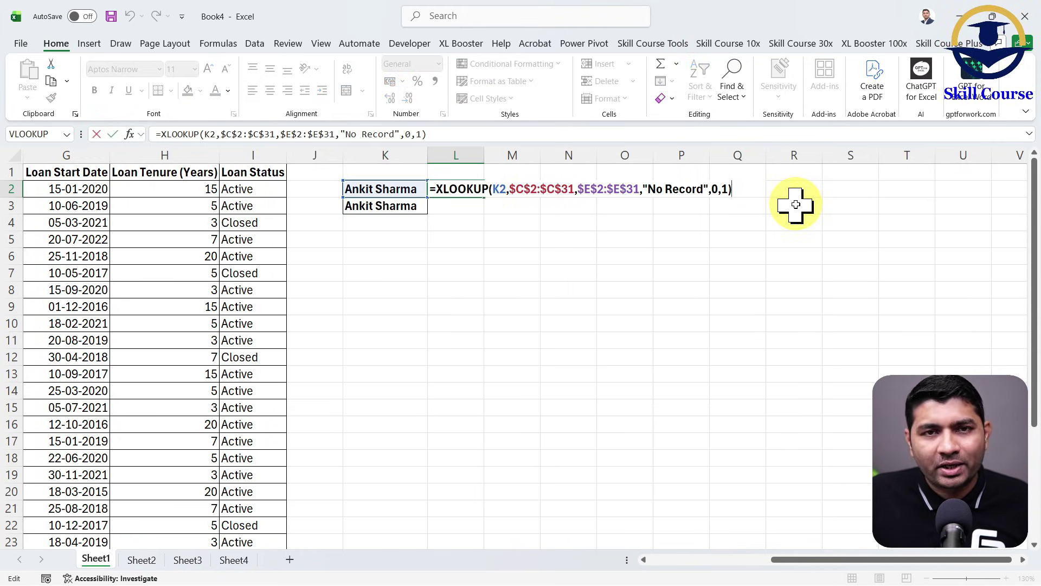
key(Return)
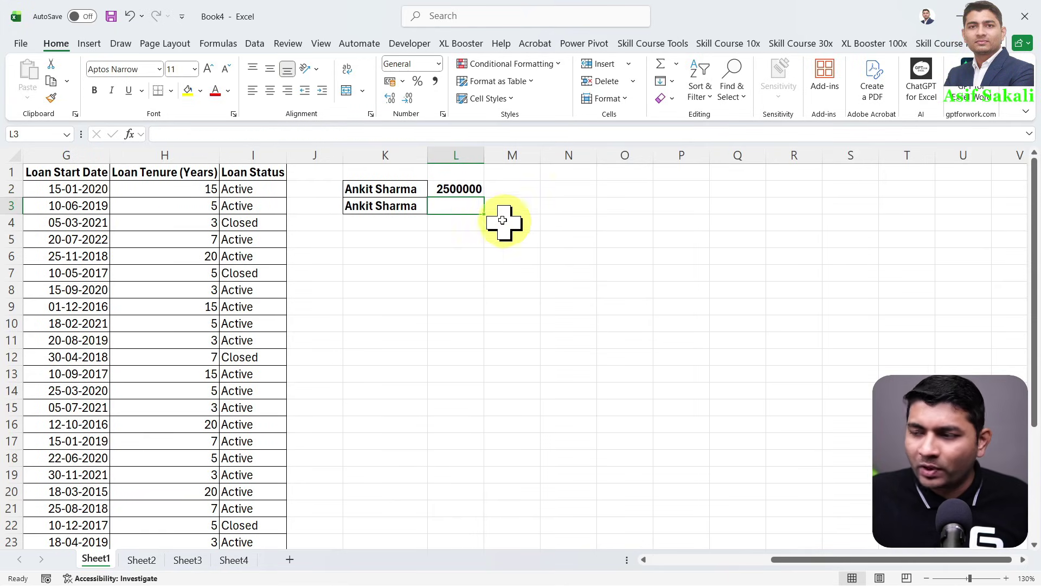
double_click(465, 190)
drag(745, 193, 419, 184)
key(Return)
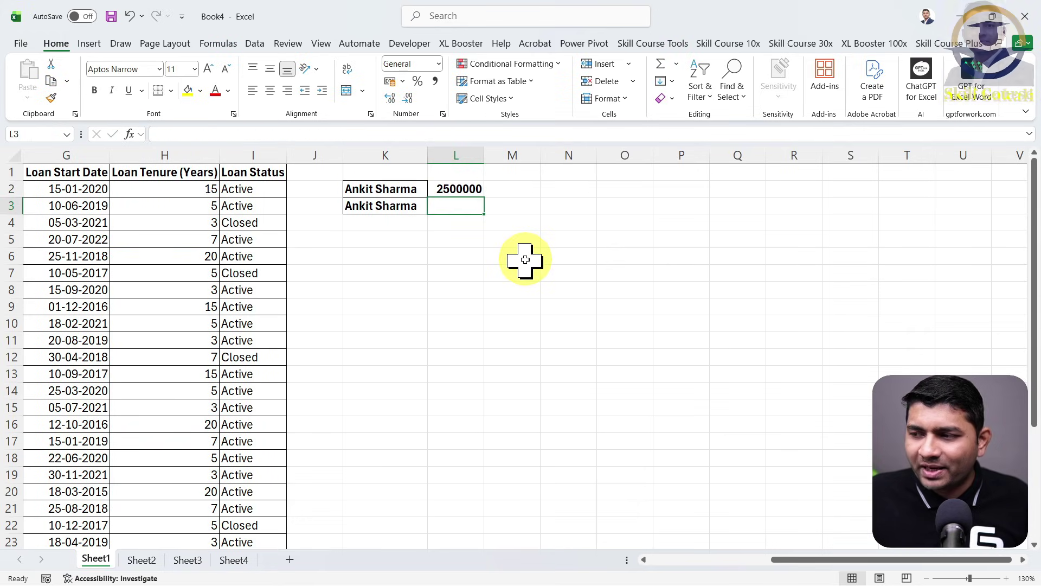
key(ctrl+d)
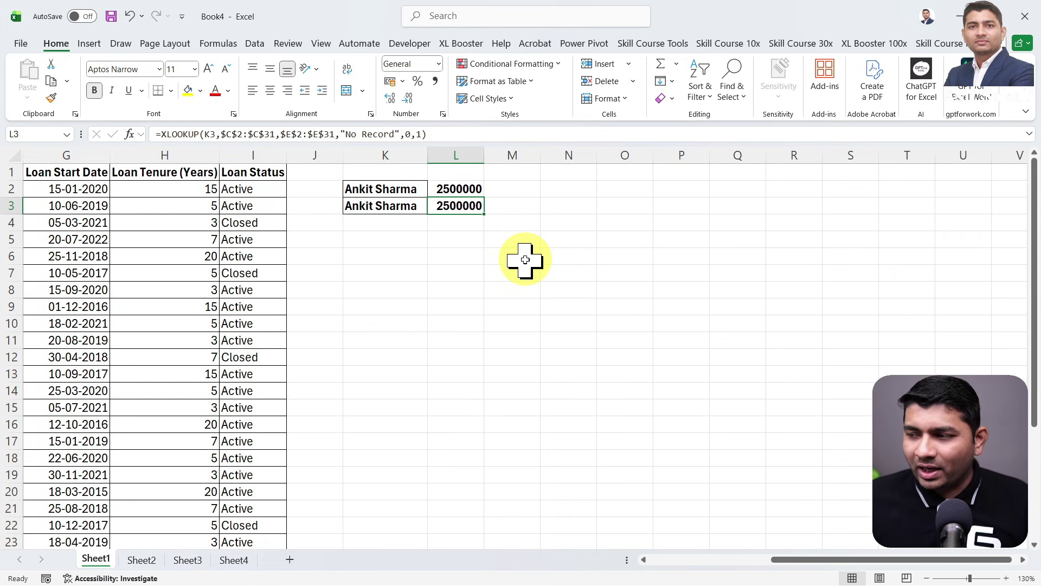
Change L3's XLOOKUP search mode from 1 to -1 so it returns 800000
key(F2)
key(BackSpace)
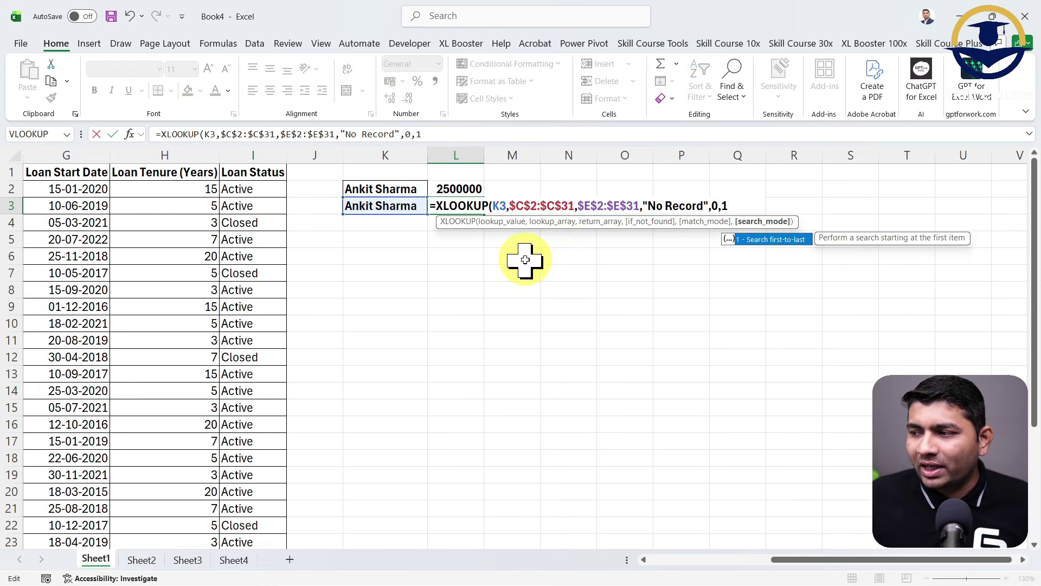
key(BackSpace)
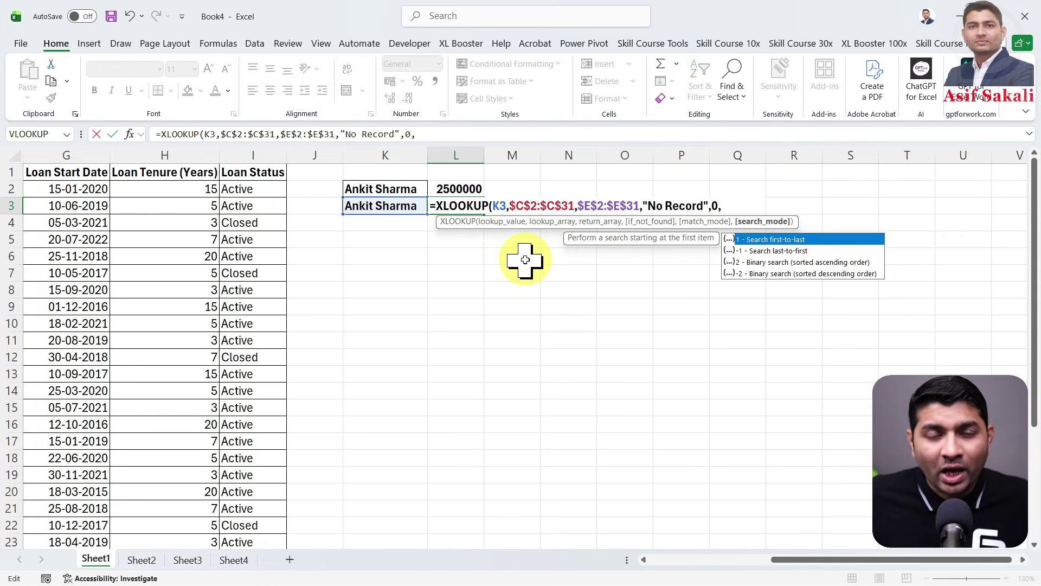
text(-)
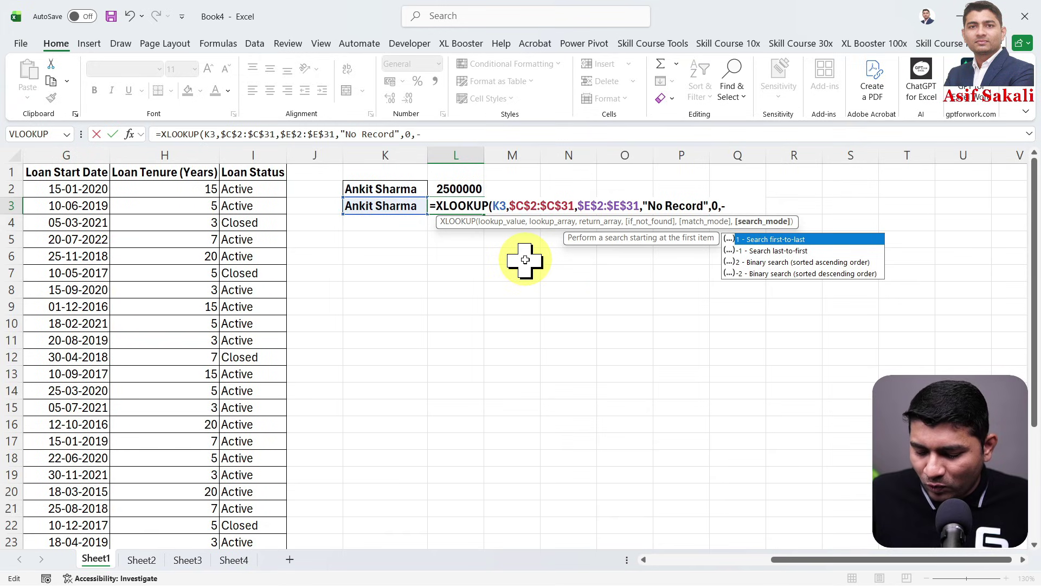
text(1))
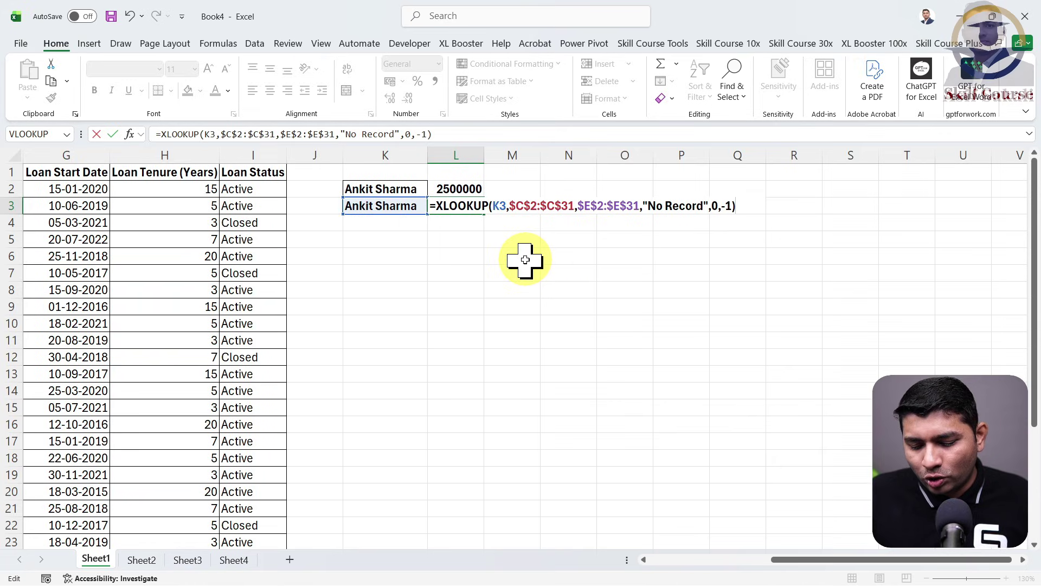
key(Return)
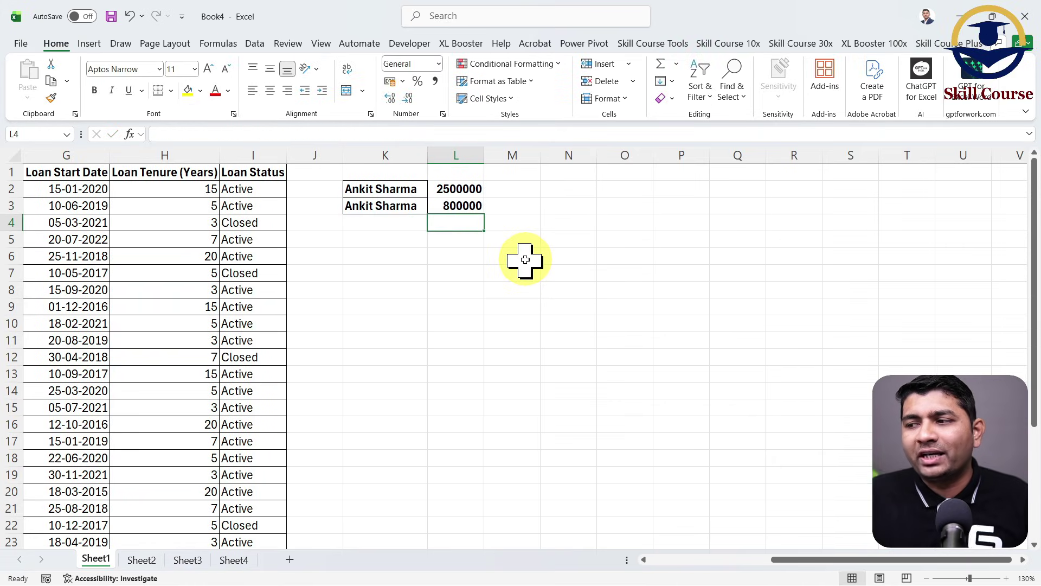
click(462, 205)
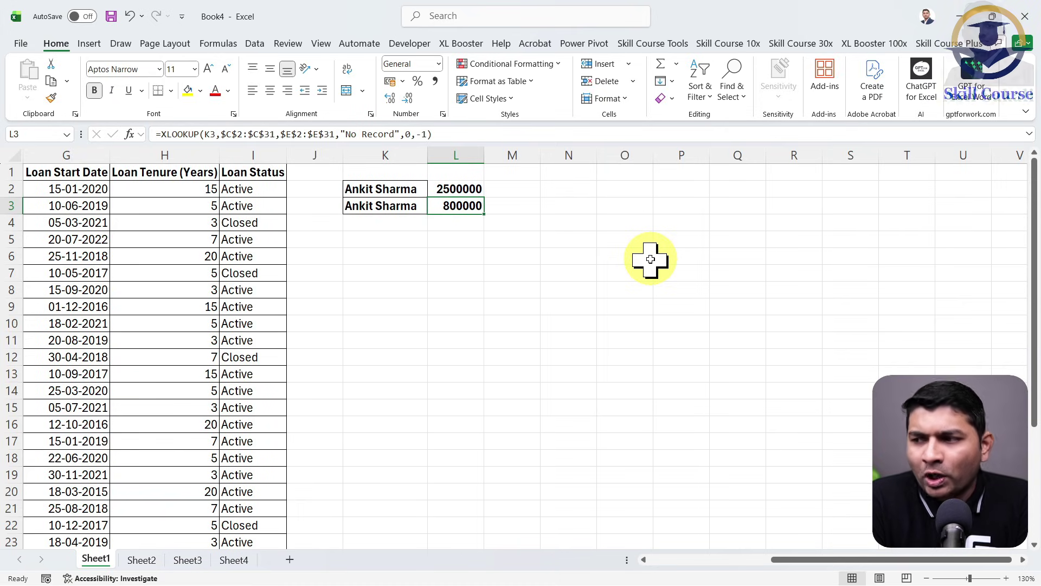
key(Up)
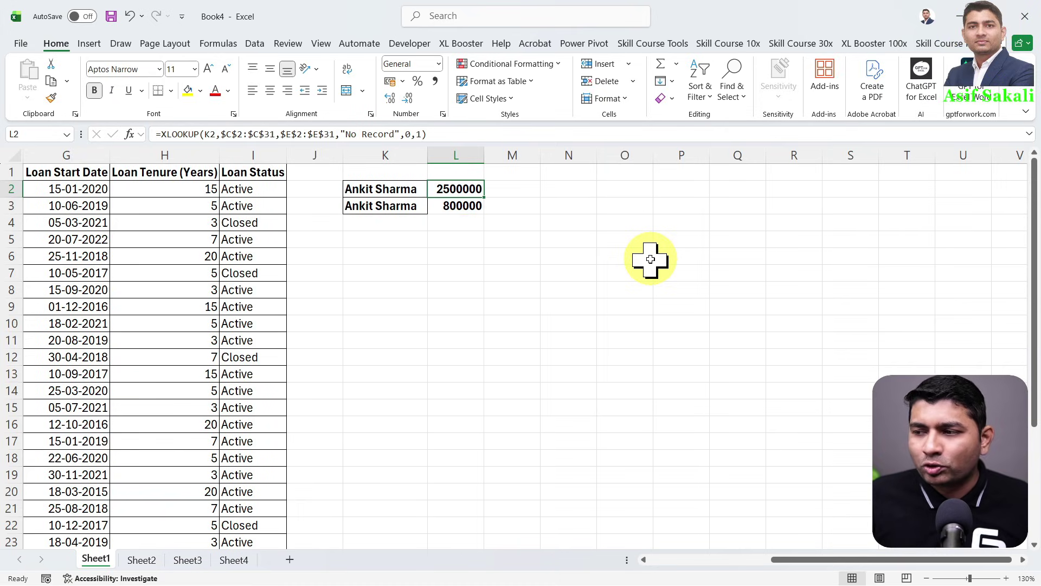
key(F2)
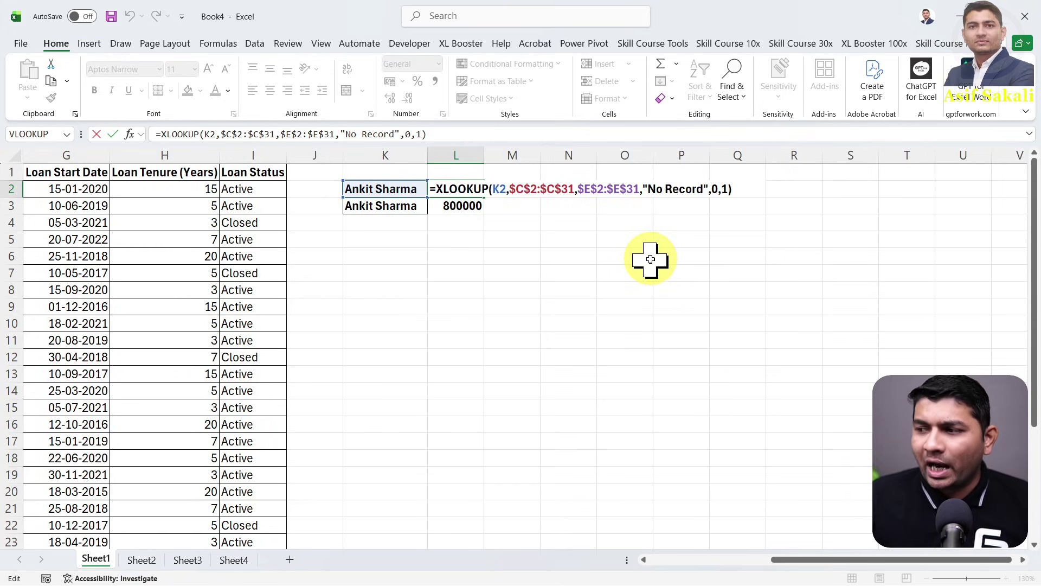
drag(579, 189, 641, 187)
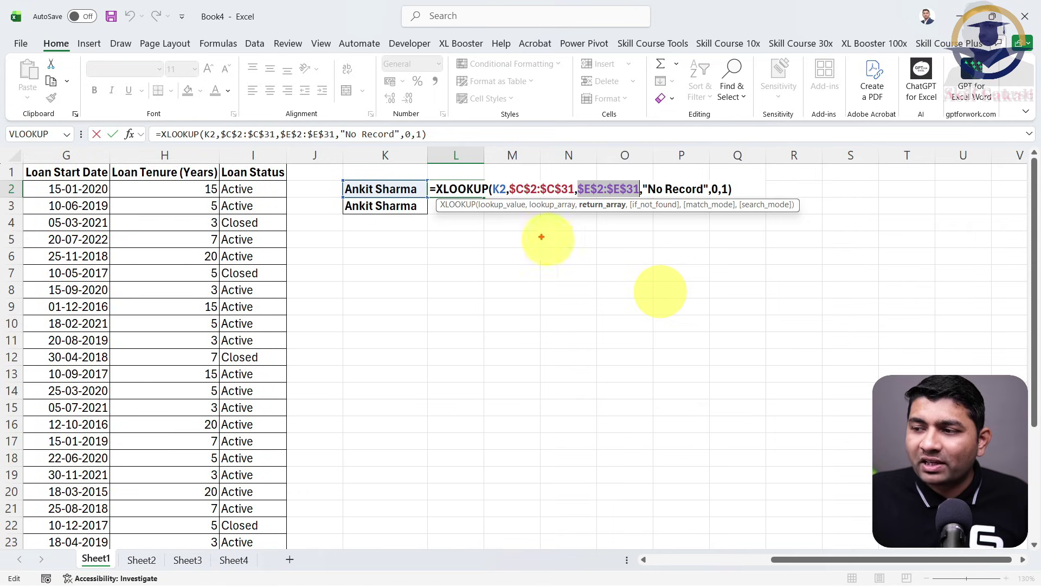
mouse_move(397, 170)
mouse_down()
mouse_move(401, 180)
mouse_move(461, 140)
mouse_up()
drag(415, 201, 469, 159)
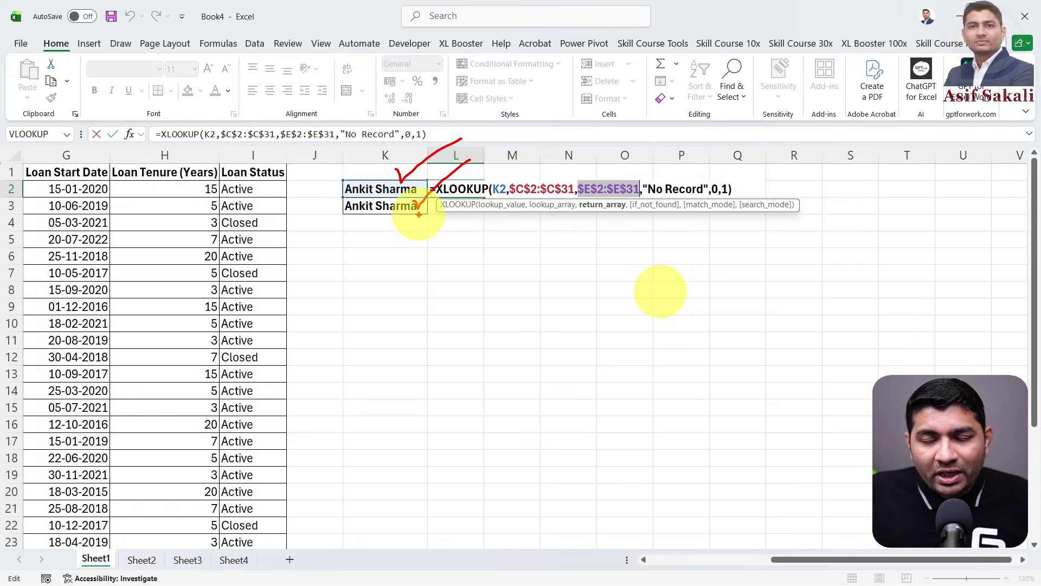
key(ctrl+Return)
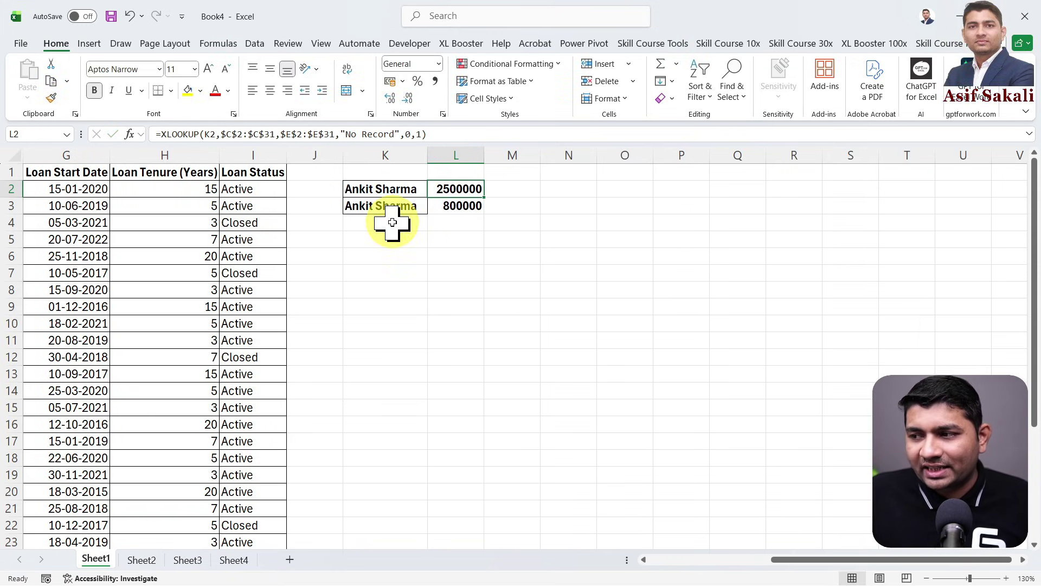
drag(469, 191, 465, 204)
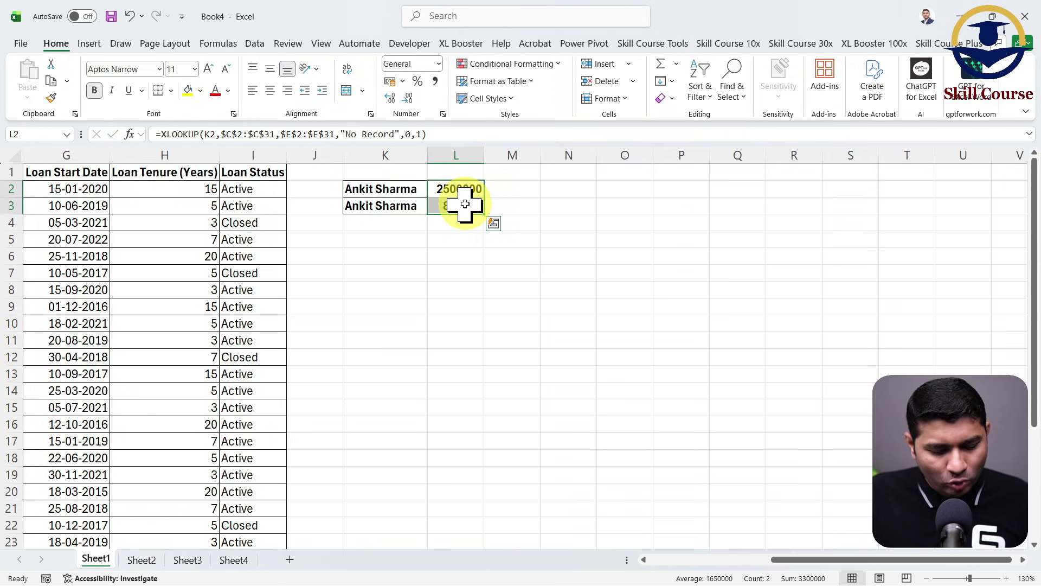
Enter the lookup amounts 2500000 in K5 and 800000 in K6, replacing pasted formulas
key(ctrl+c)
click(388, 239)
key(ctrl+v)
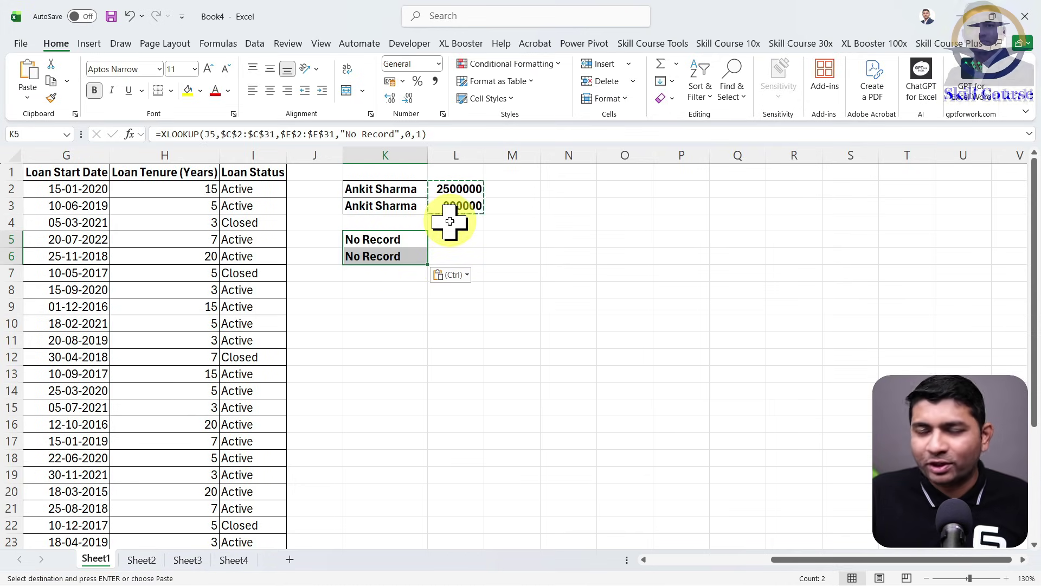
click(399, 234)
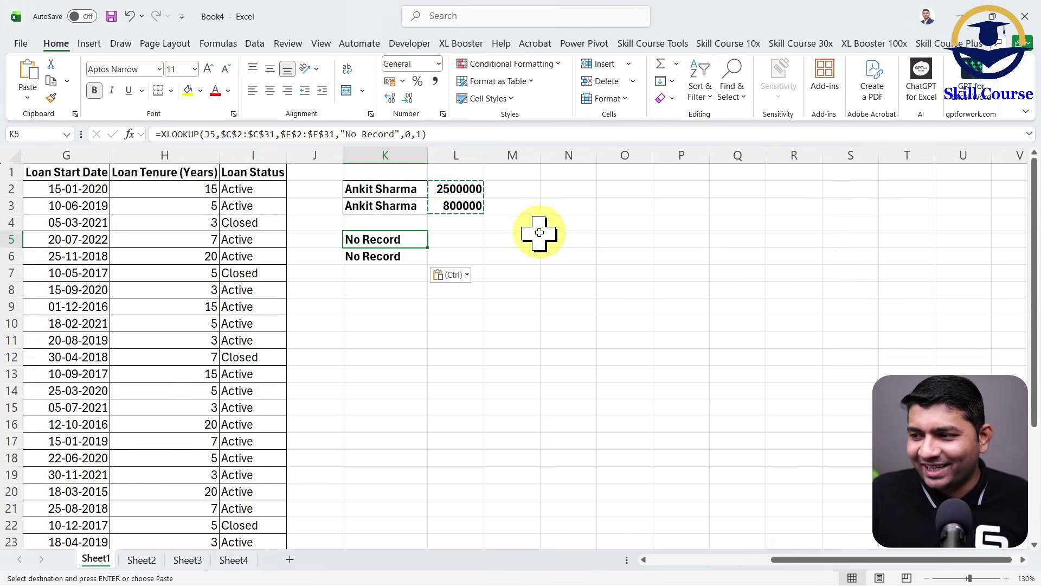
key(Escape)
text(25)
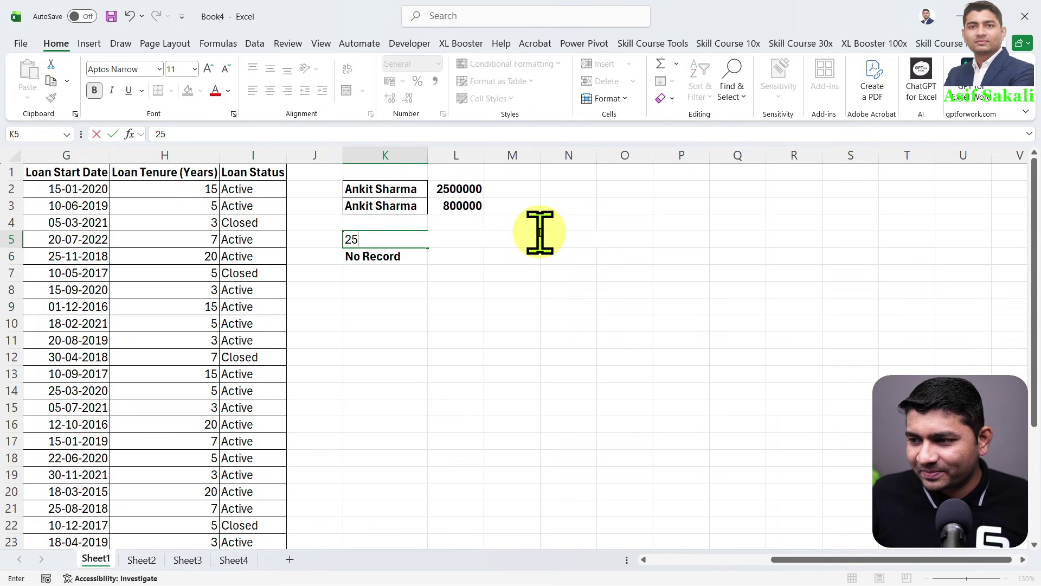
text(000000)
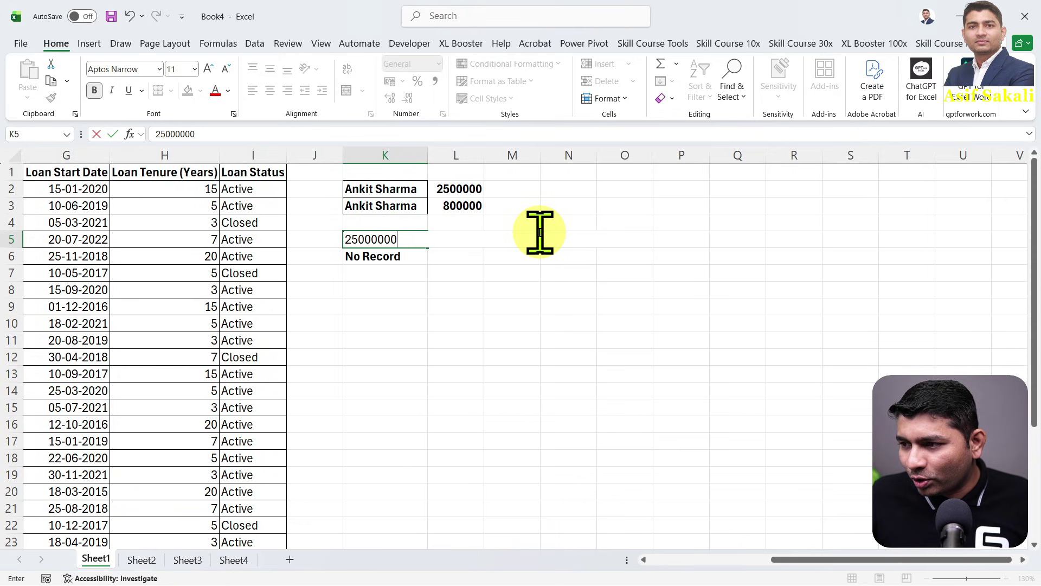
key(BackSpace)
key(Return)
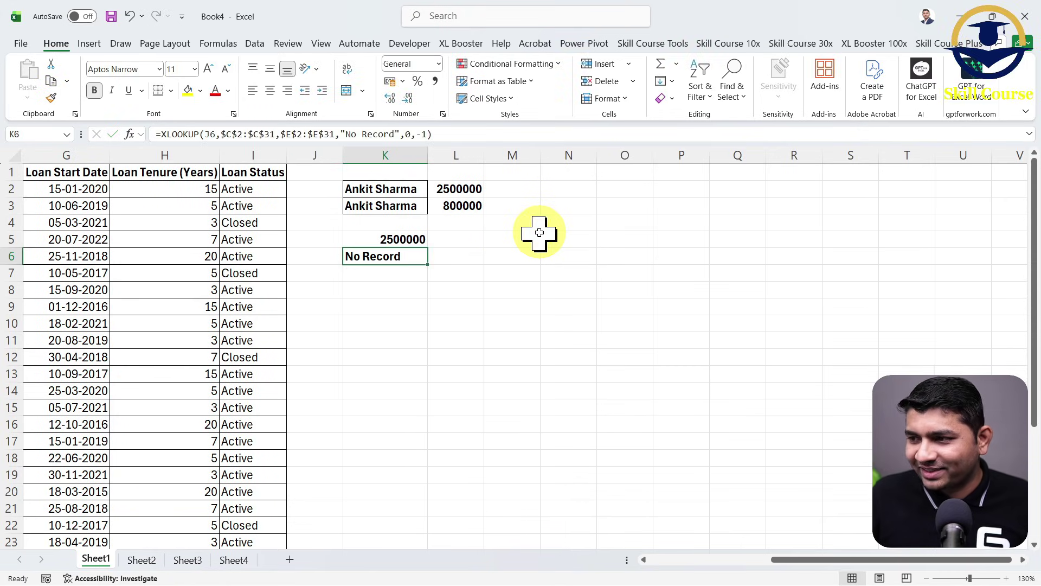
text(800000)
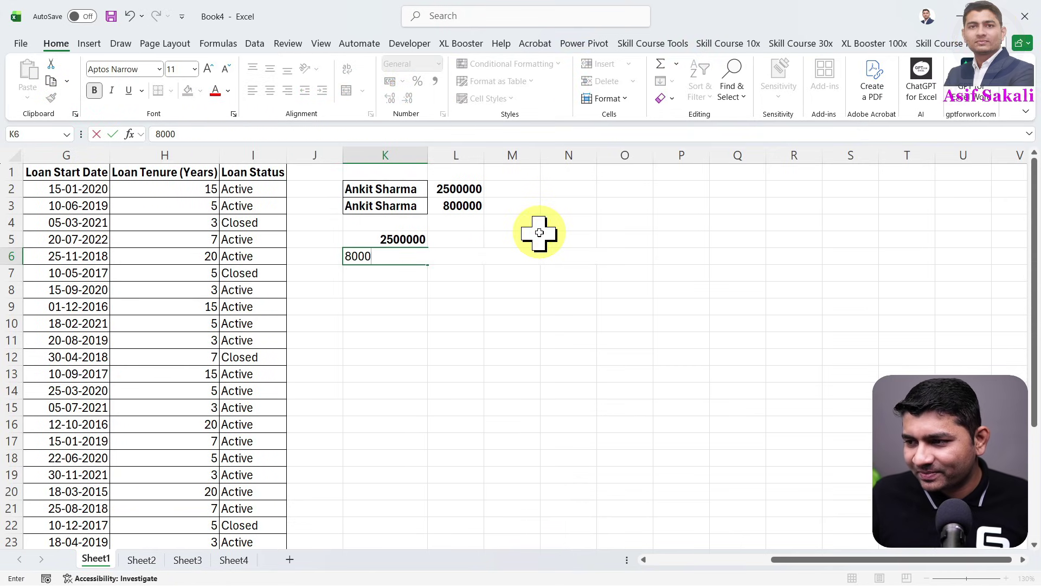
key(Return)
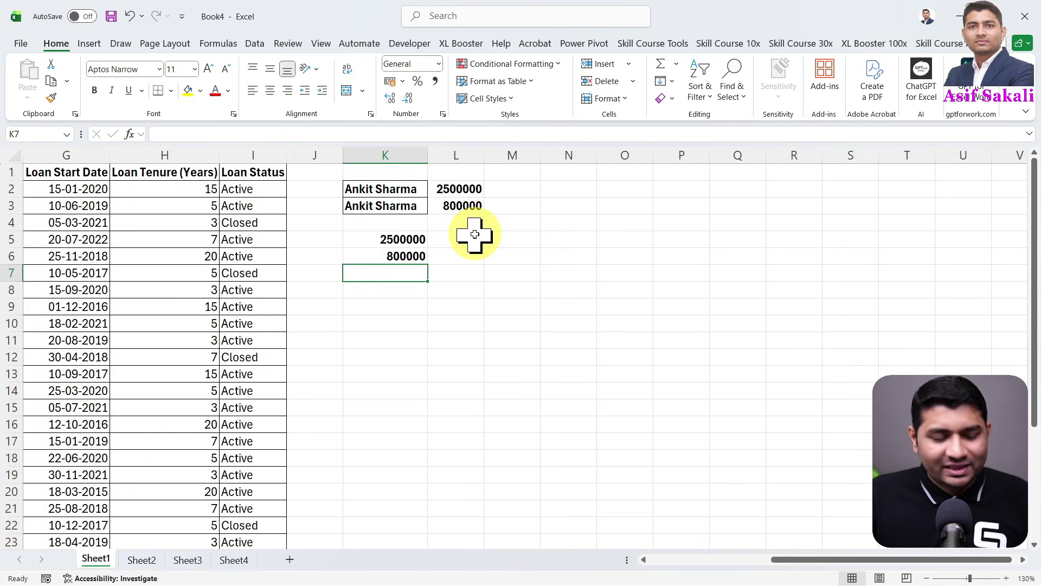
drag(431, 236, 489, 209)
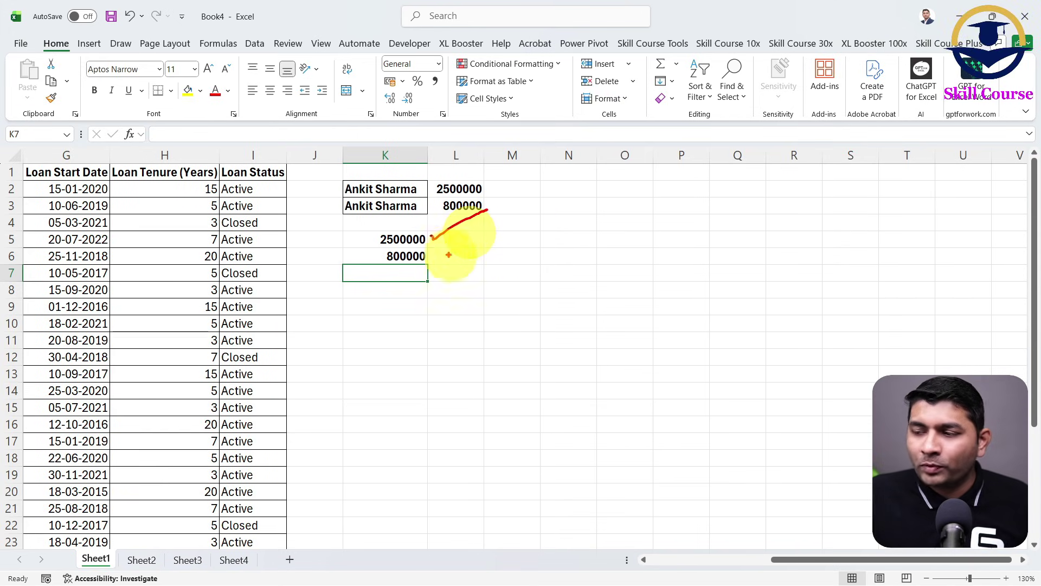
drag(436, 255, 505, 220)
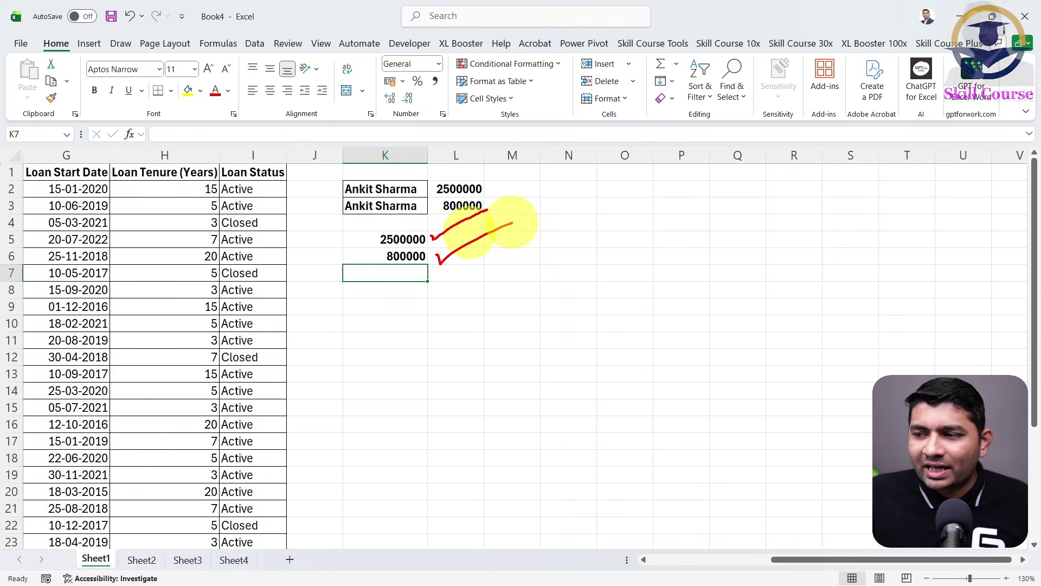
Start an XLOOKUP in L5 looking up K5 in the loan amounts $E$2:$E$31
click(454, 239)
text(=)
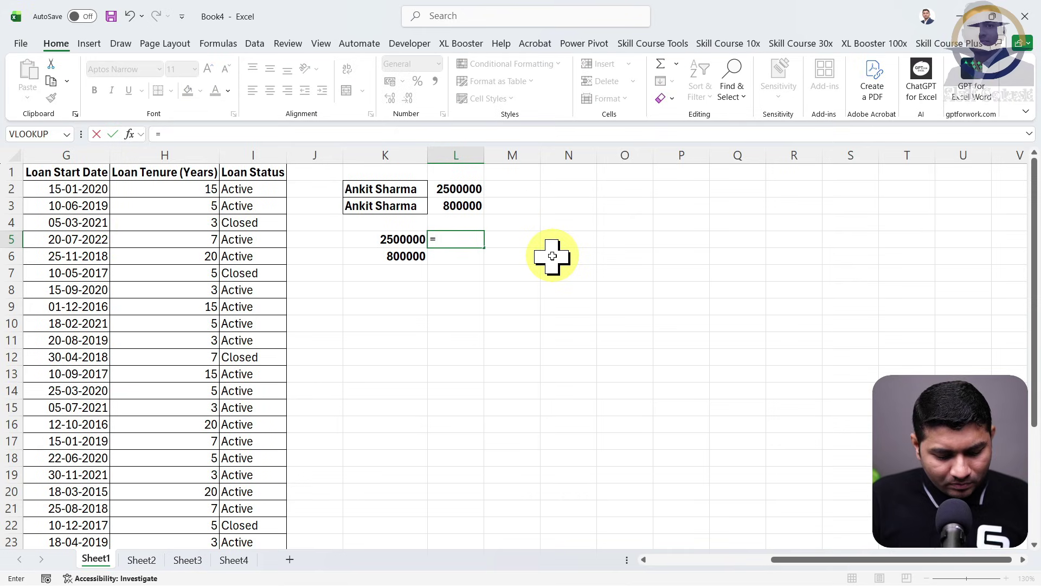
text(XLO)
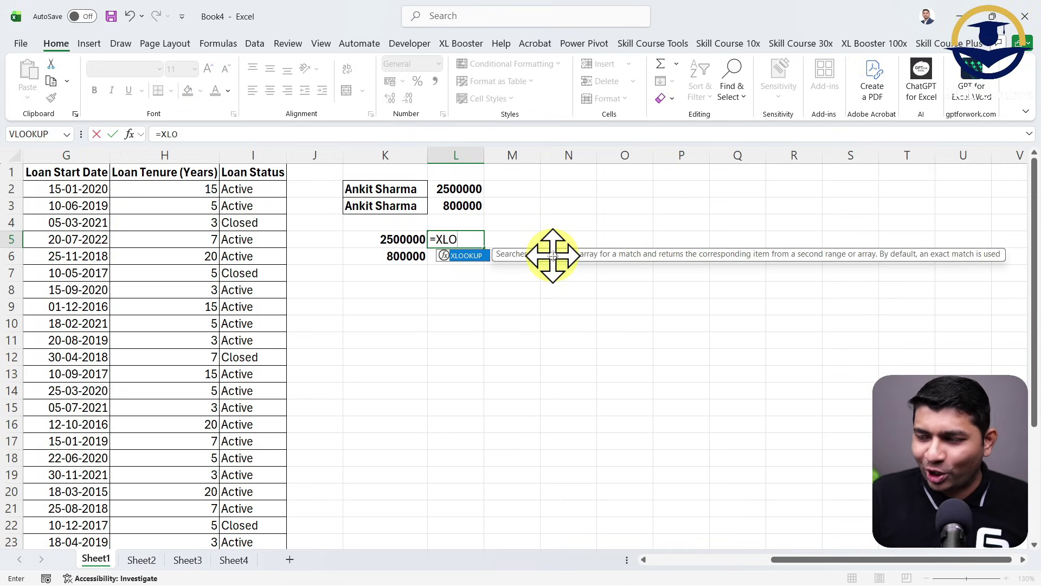
key(Tab)
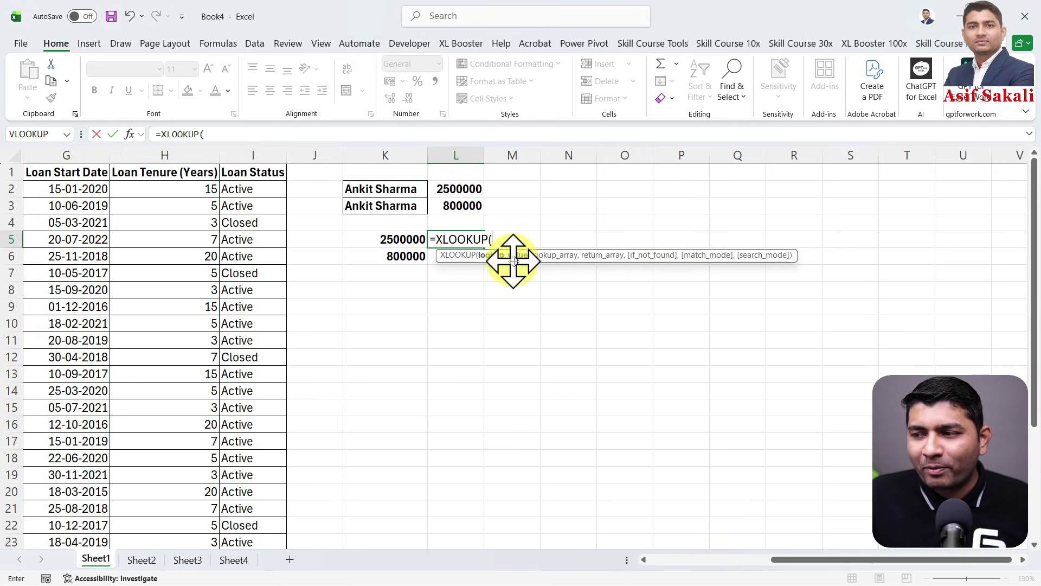
click(392, 239)
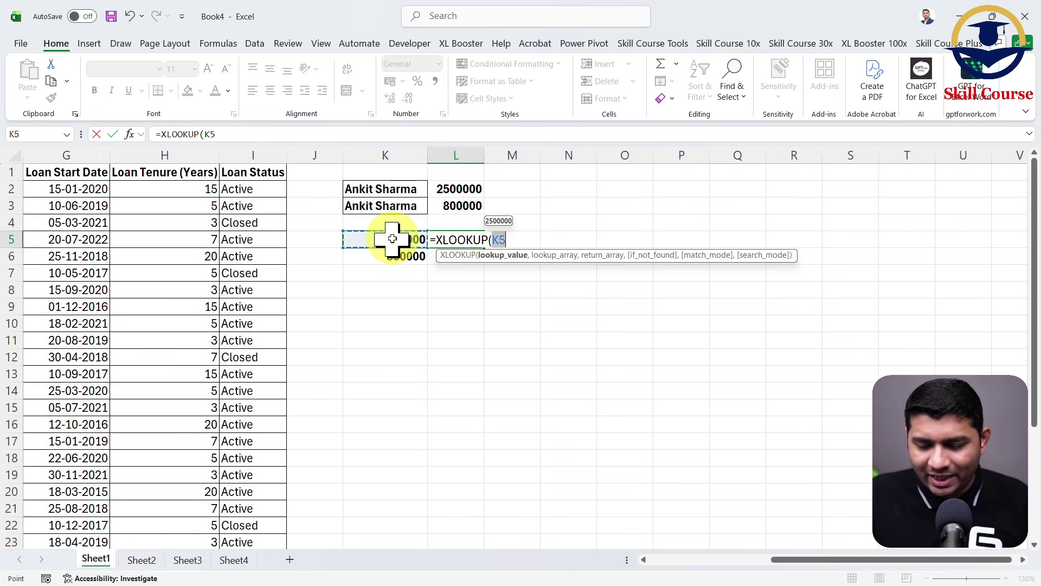
text(,)
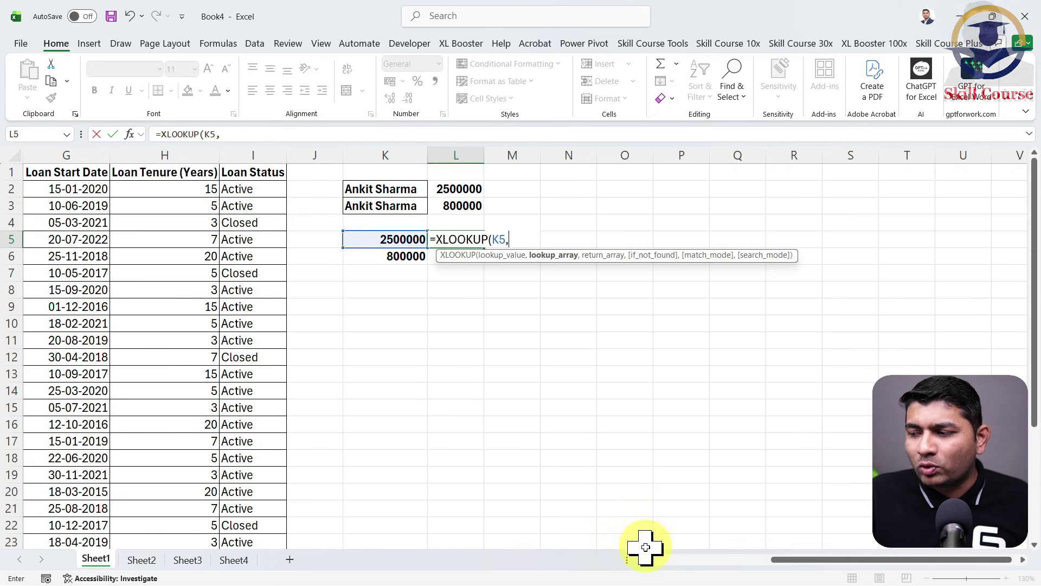
scroll(645, 562, left, 3)
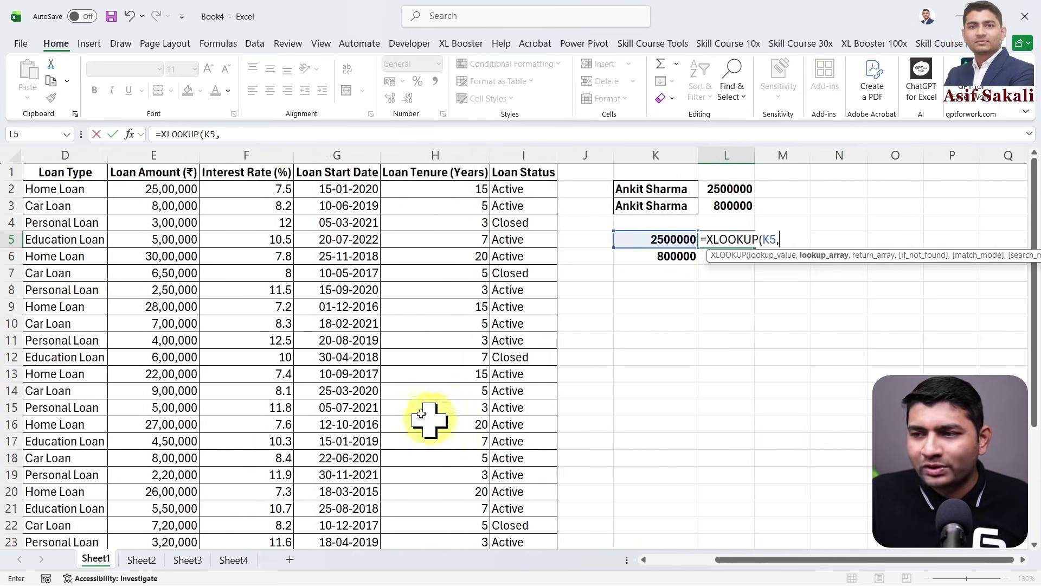
click(174, 187)
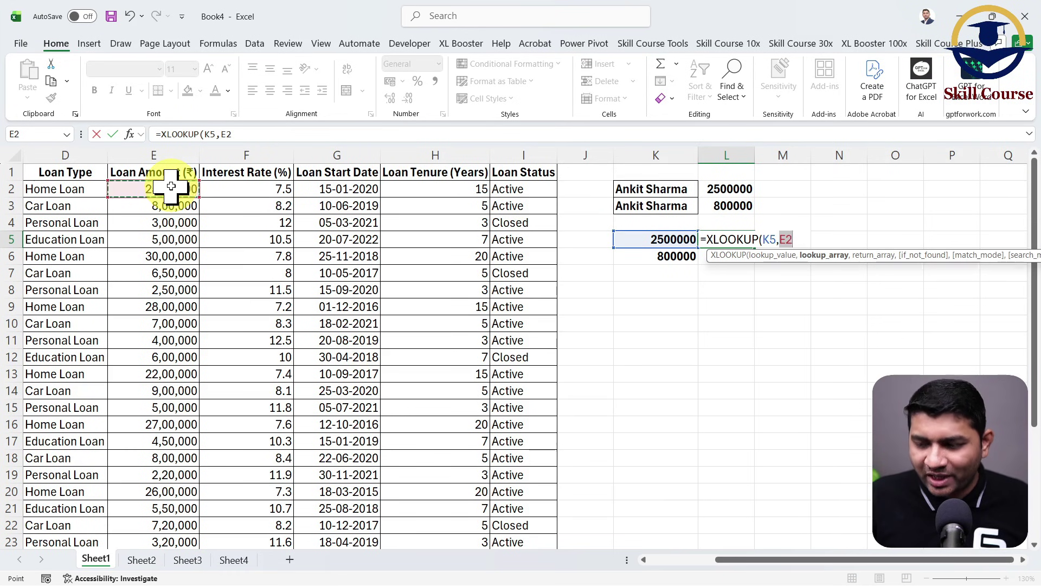
key(ctrl+shift+Down)
scroll(205, 255, up, 3)
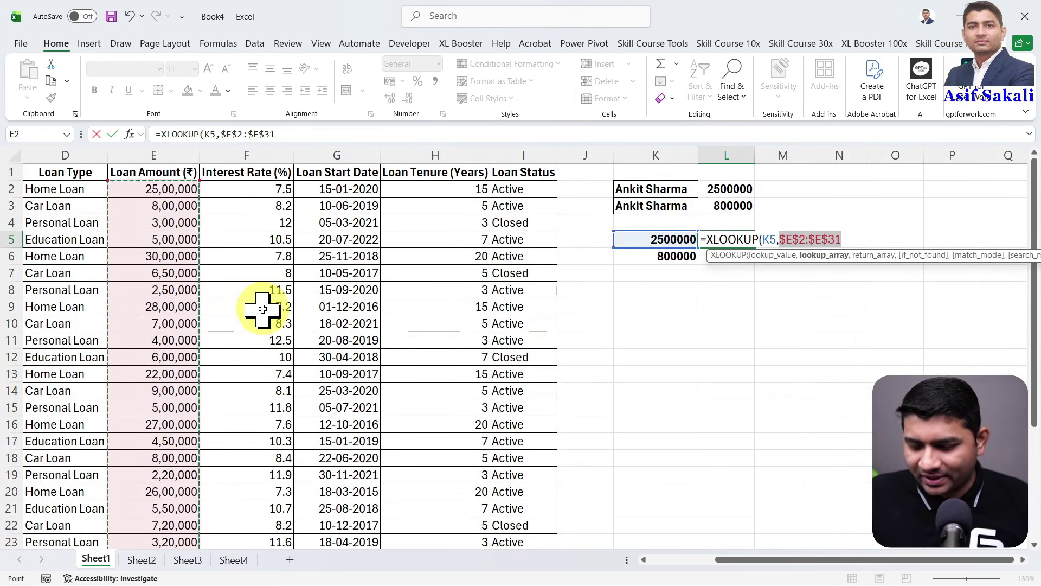
Add return range G2:G31, "NO RECORD", match mode 0 and search mode 1, then commit
text(,)
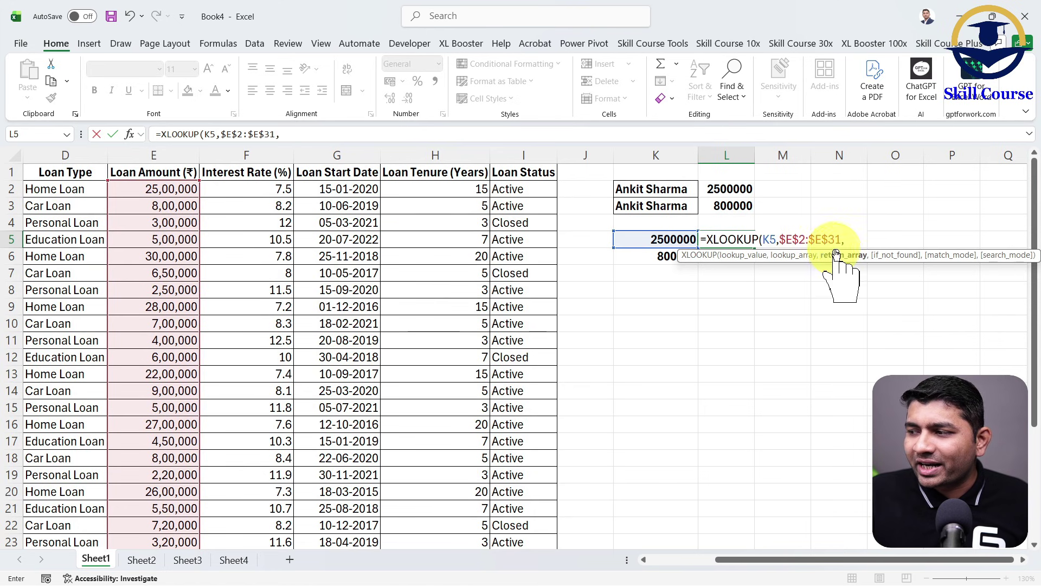
click(643, 560)
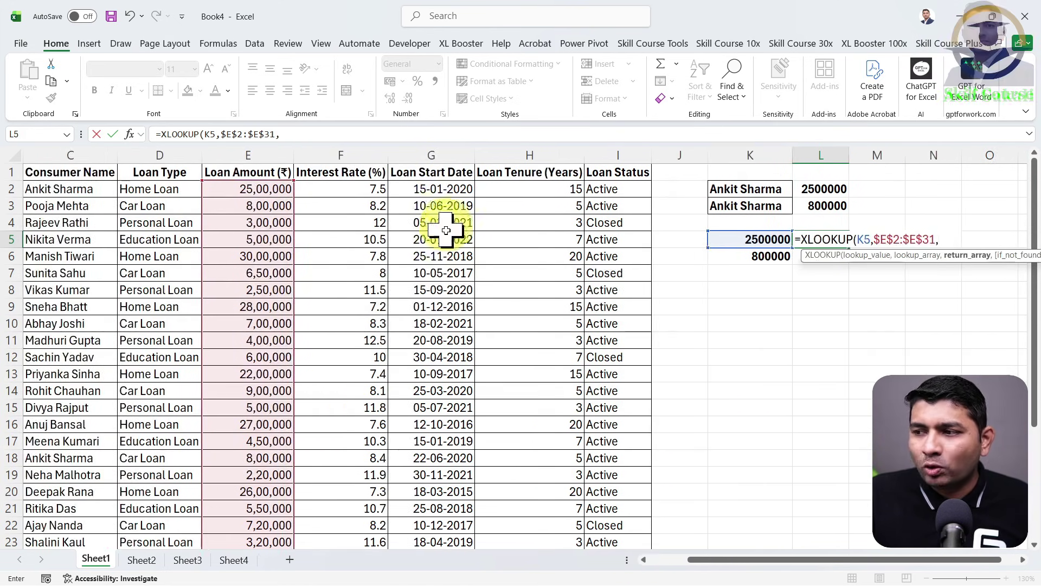
click(444, 188)
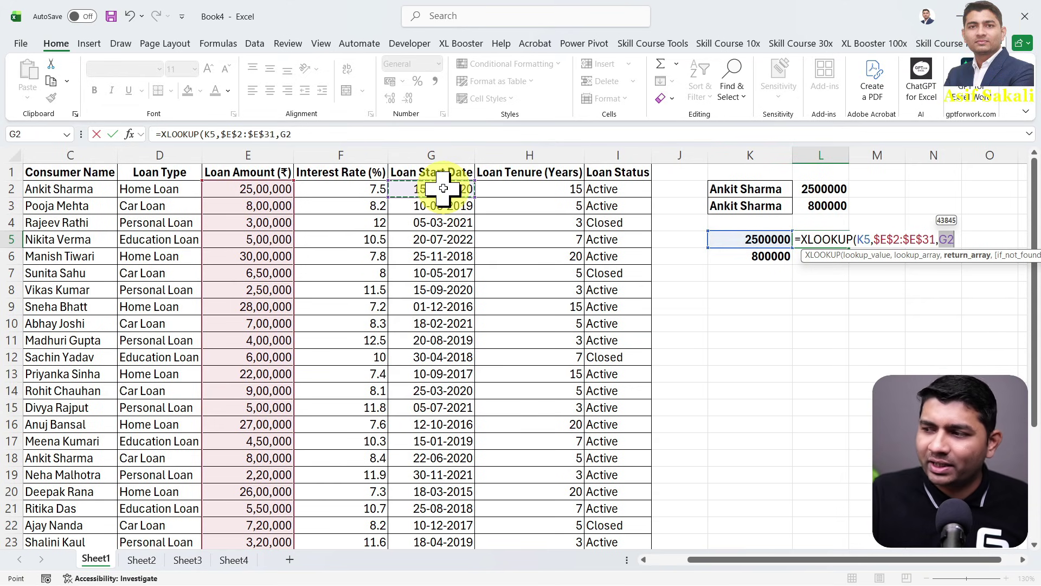
key(ctrl+shift+Down)
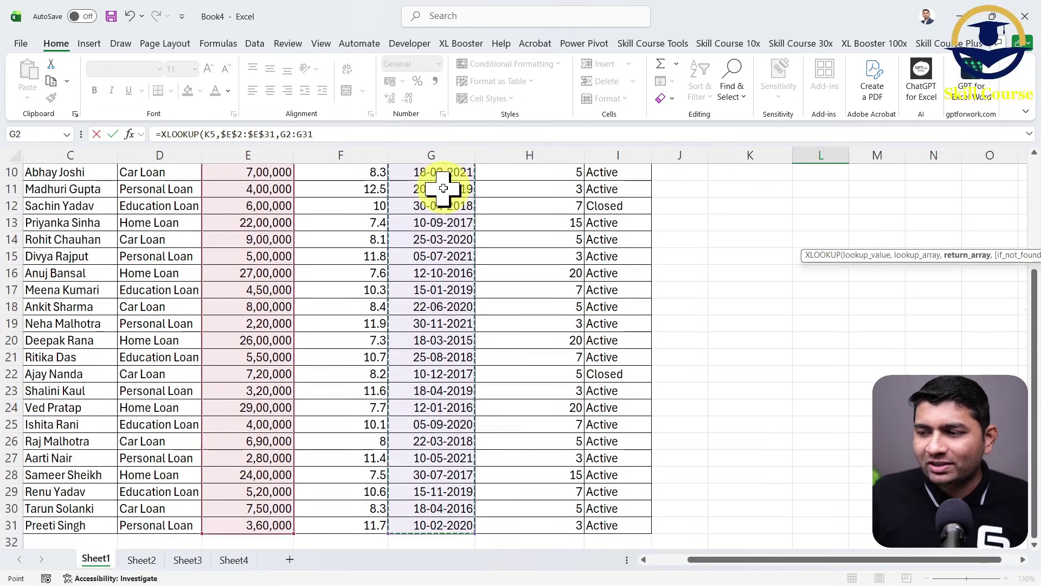
scroll(441, 179, up, 3)
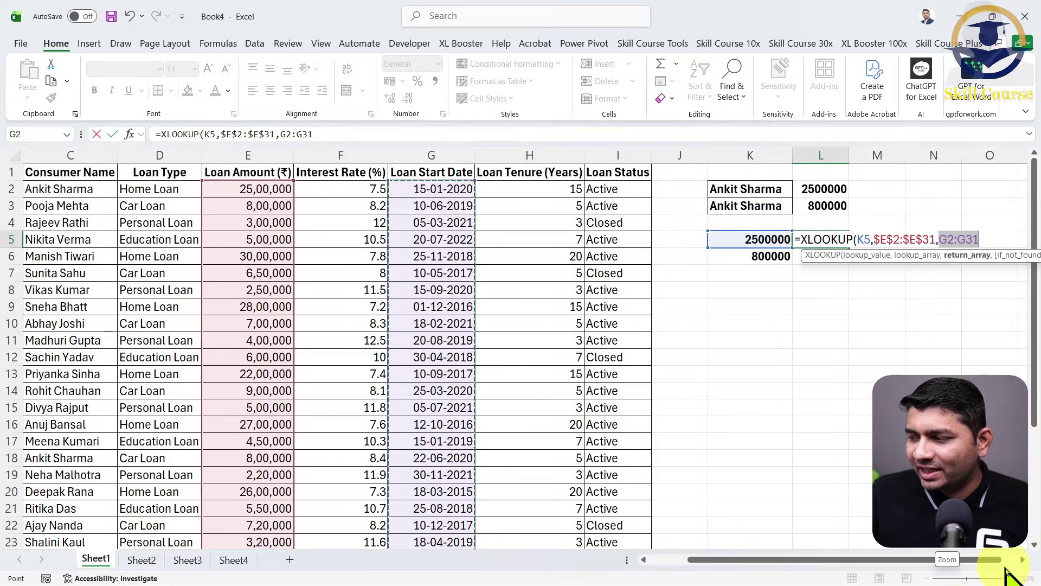
click(1022, 560)
click(1022, 560)
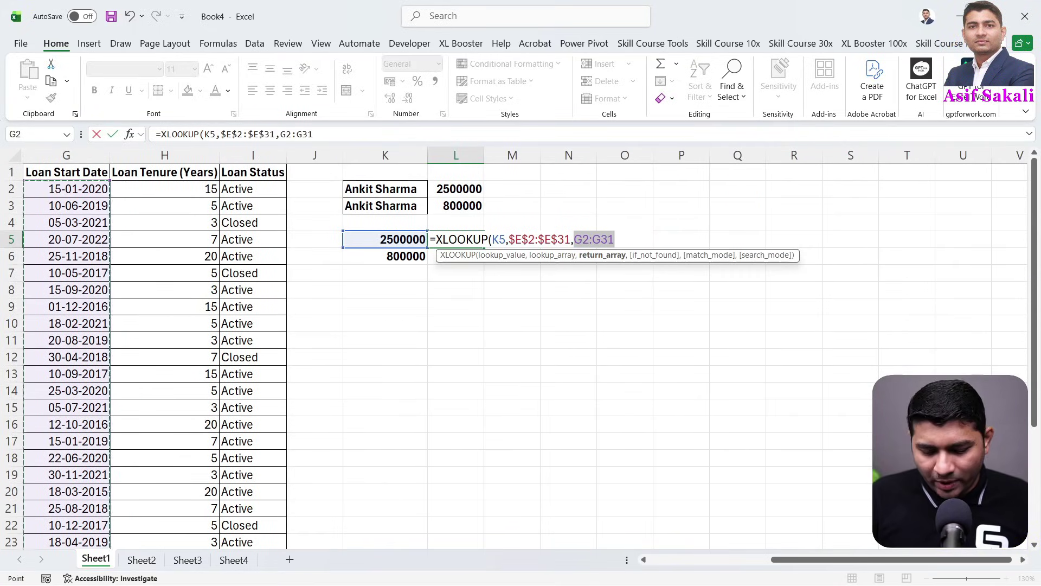
text(,)
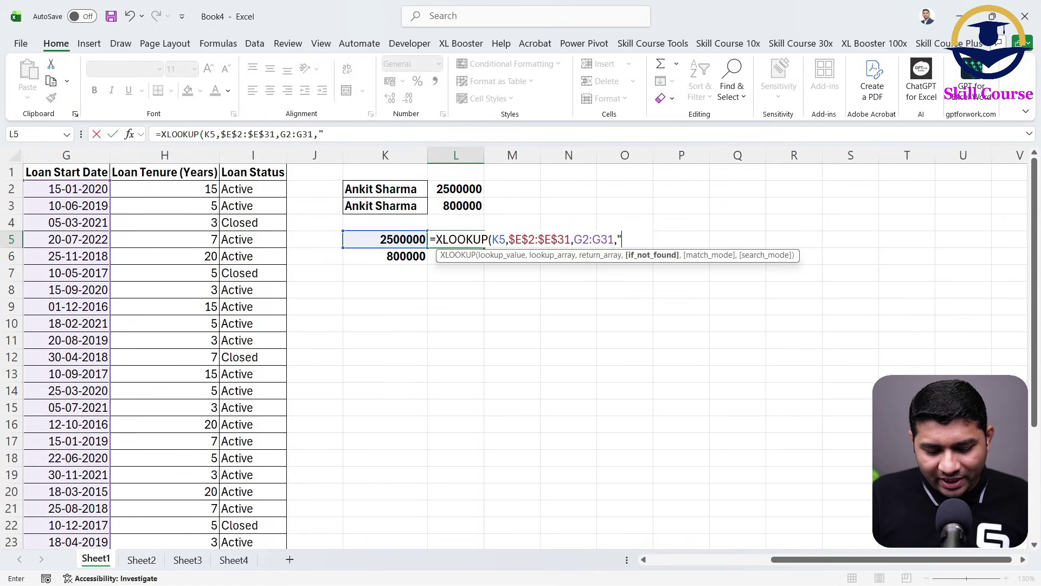
text("NO RECORD")
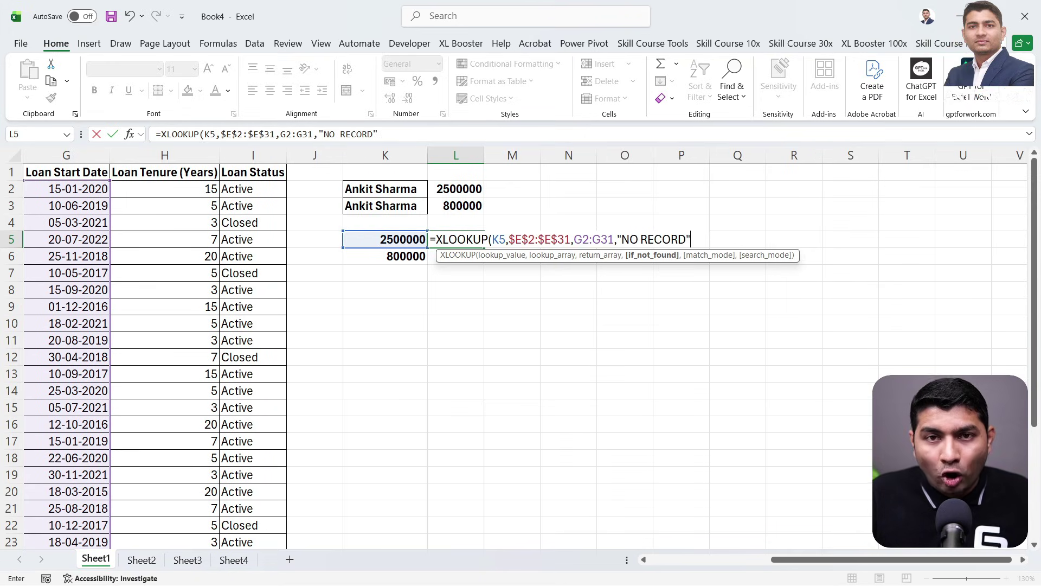
text(,)
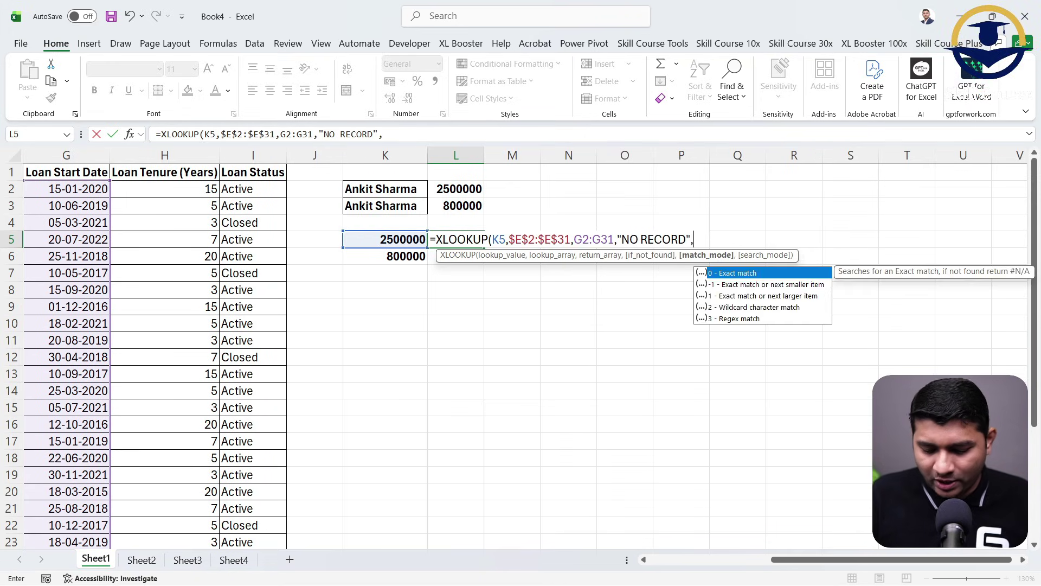
text(0,)
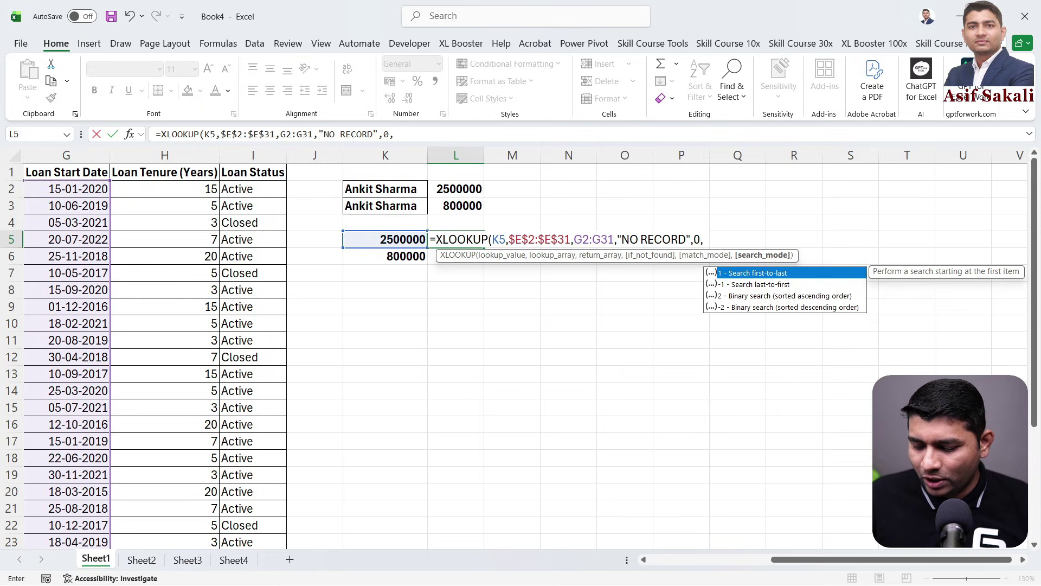
text(1))
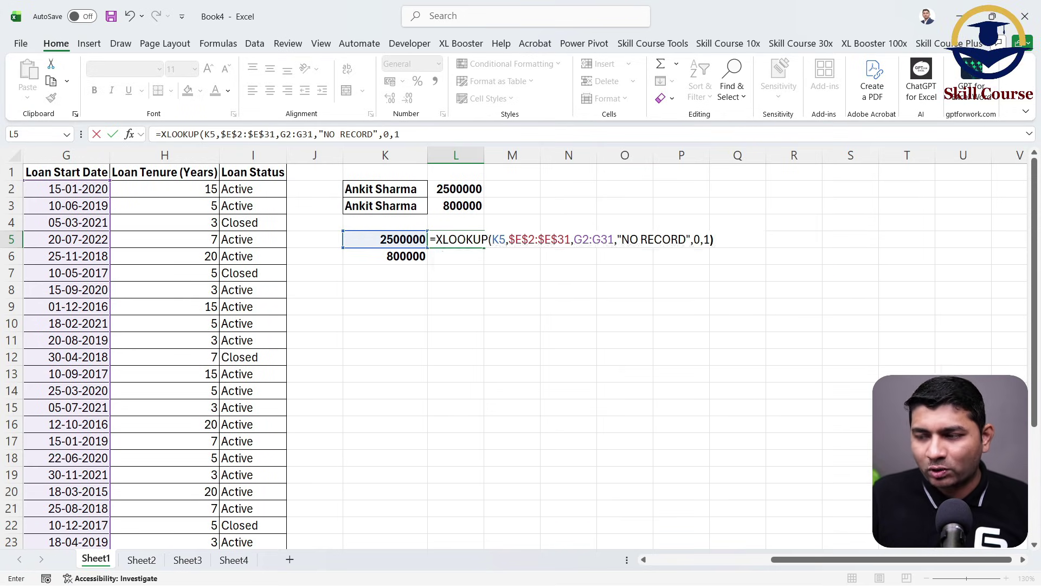
key(Return)
key(Up)
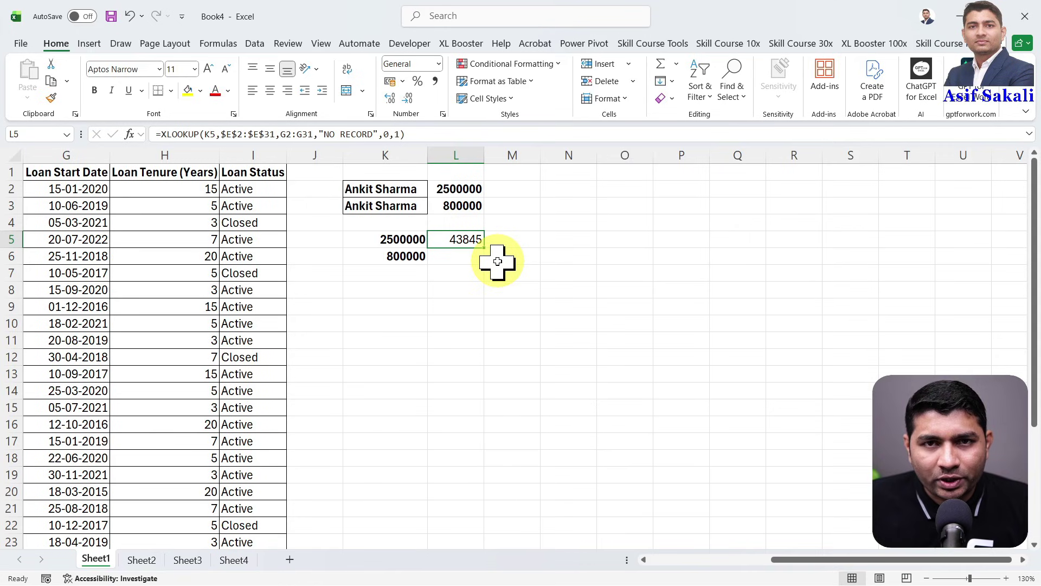
Format L5 as a bold Short Date, showing 15-01-2020
click(439, 64)
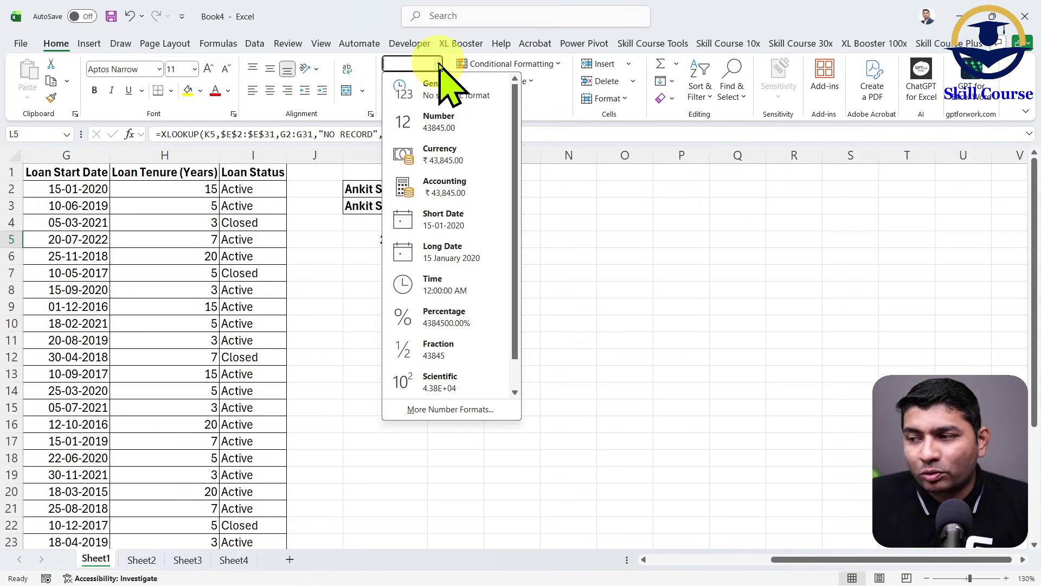
click(466, 224)
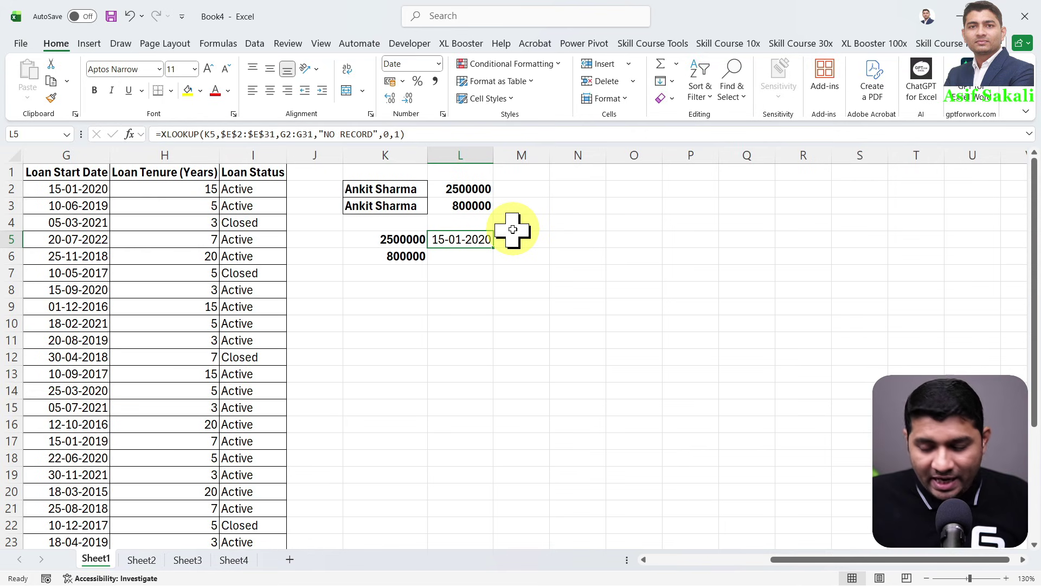
key(ctrl+b)
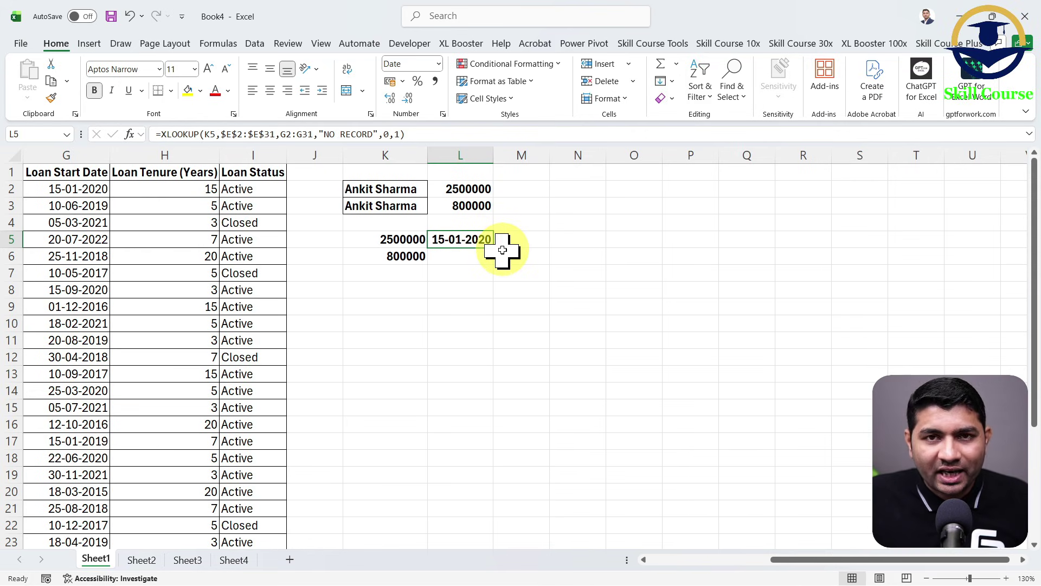
Underline the 25,00,000 amount in E2 and its date 15-01-2020 in G2, then clear the marks
click(644, 560)
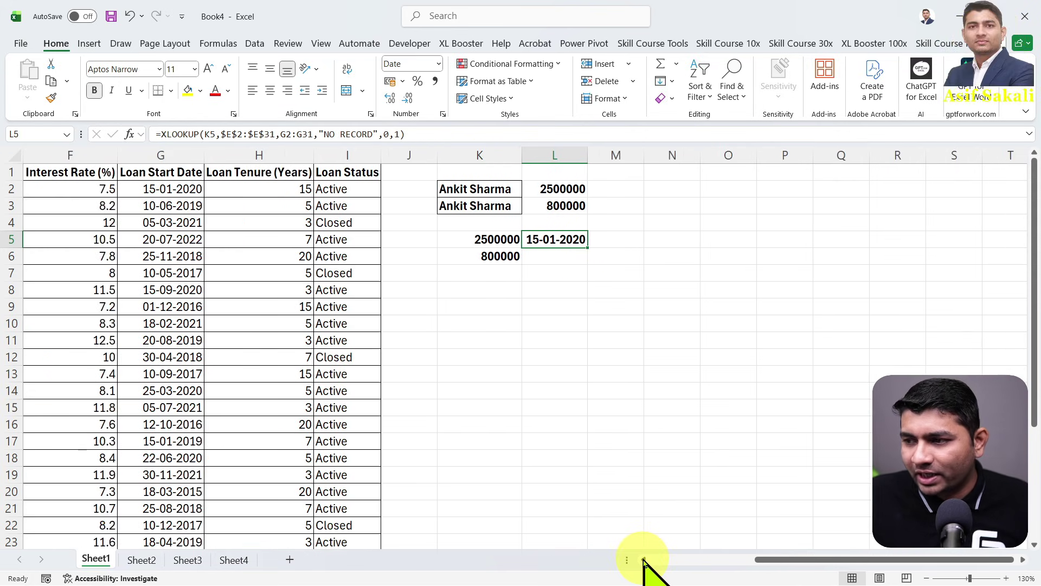
click(644, 560)
click(644, 560)
click(644, 560)
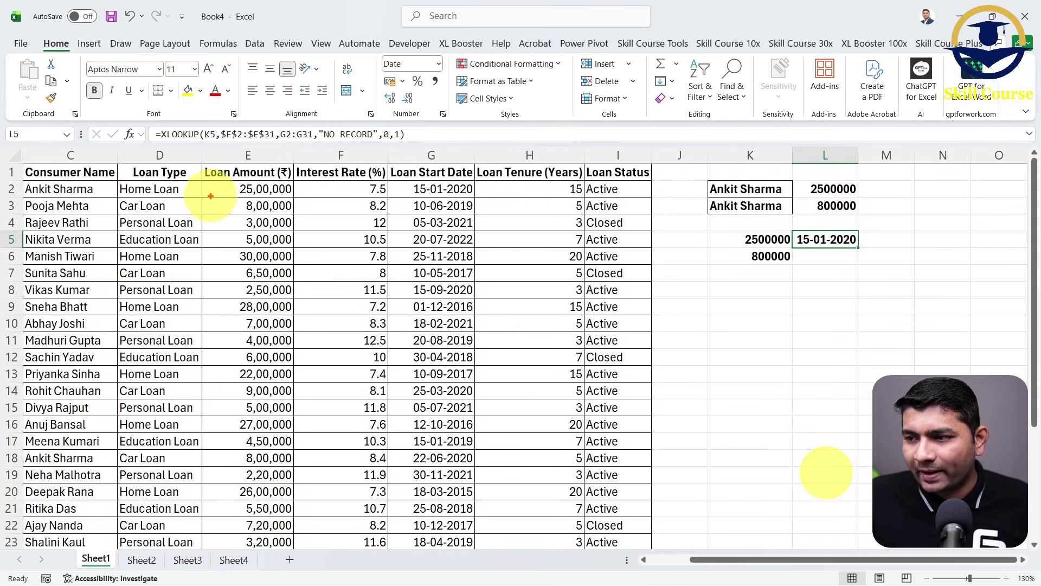
drag(206, 197, 293, 196)
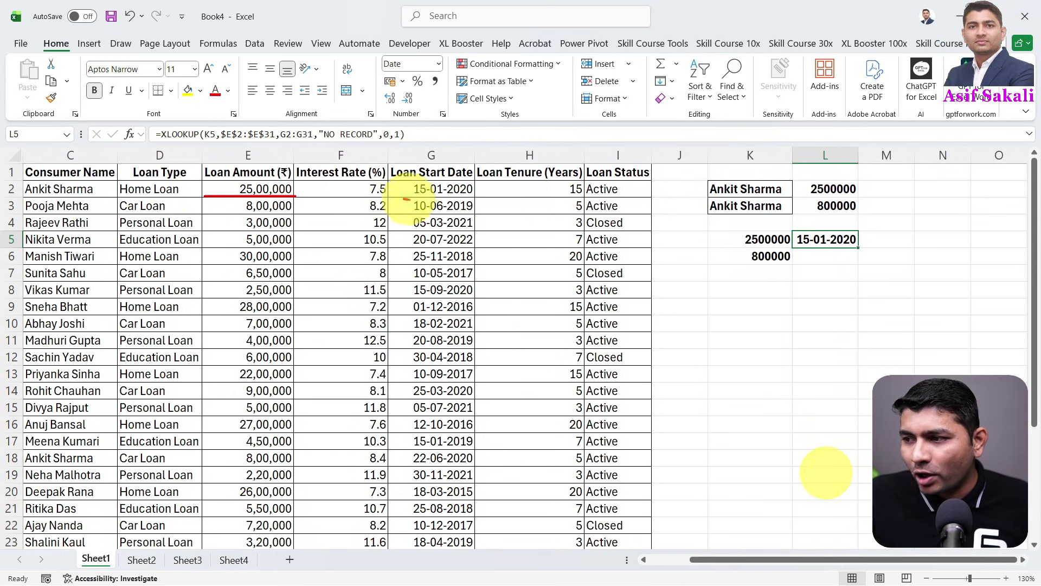
drag(407, 199, 475, 198)
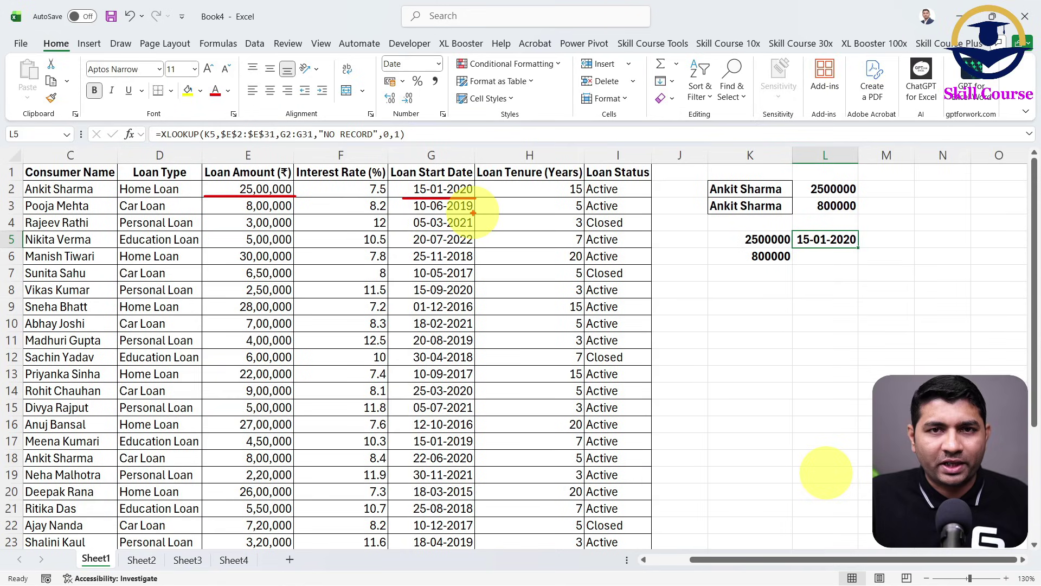
key(Escape)
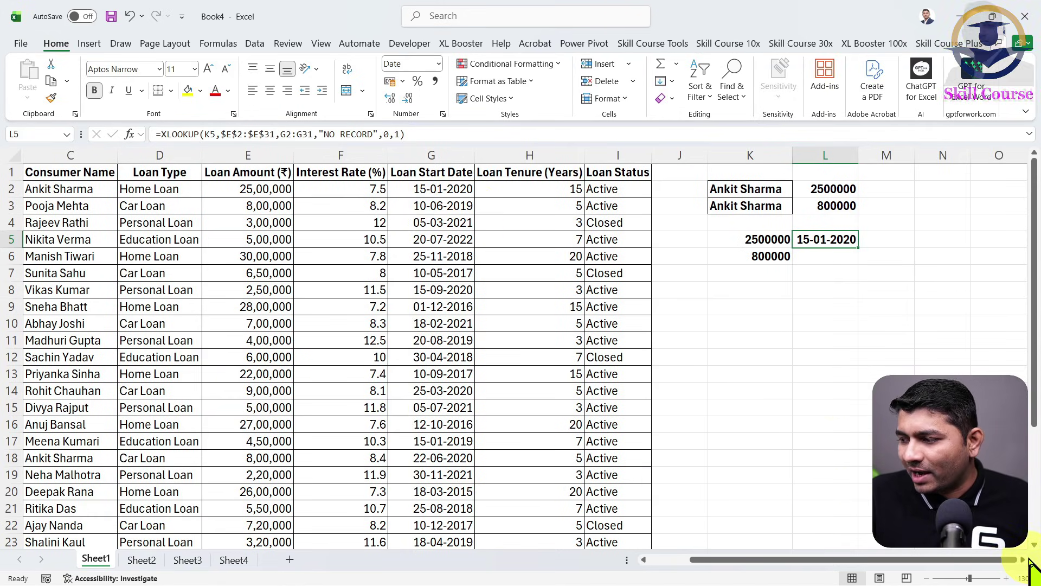
scroll(911, 472, right, 4)
Fill L5's lookup down into L6 and try search mode -1 there
click(473, 259)
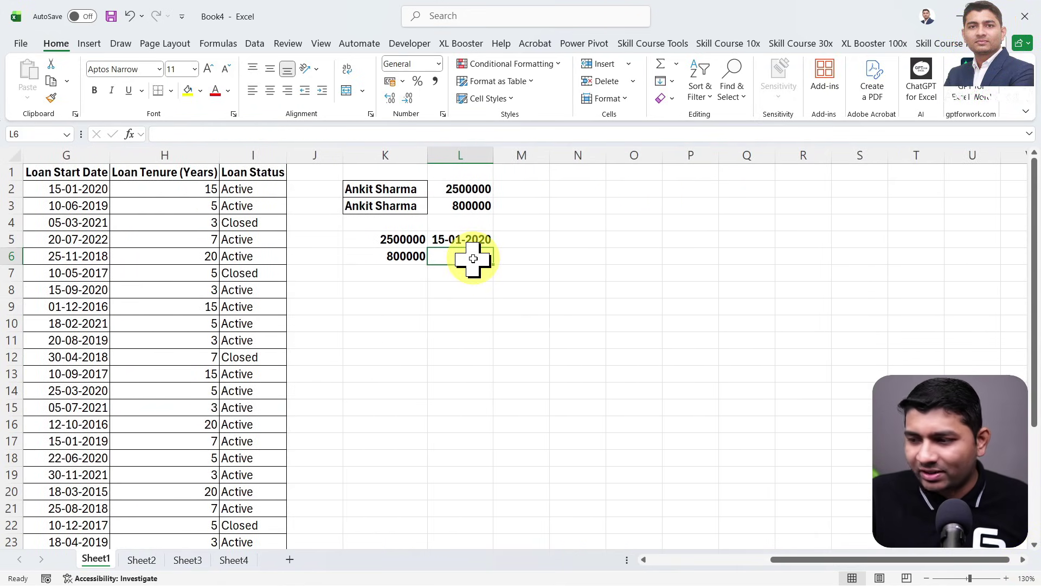
key(ctrl+d)
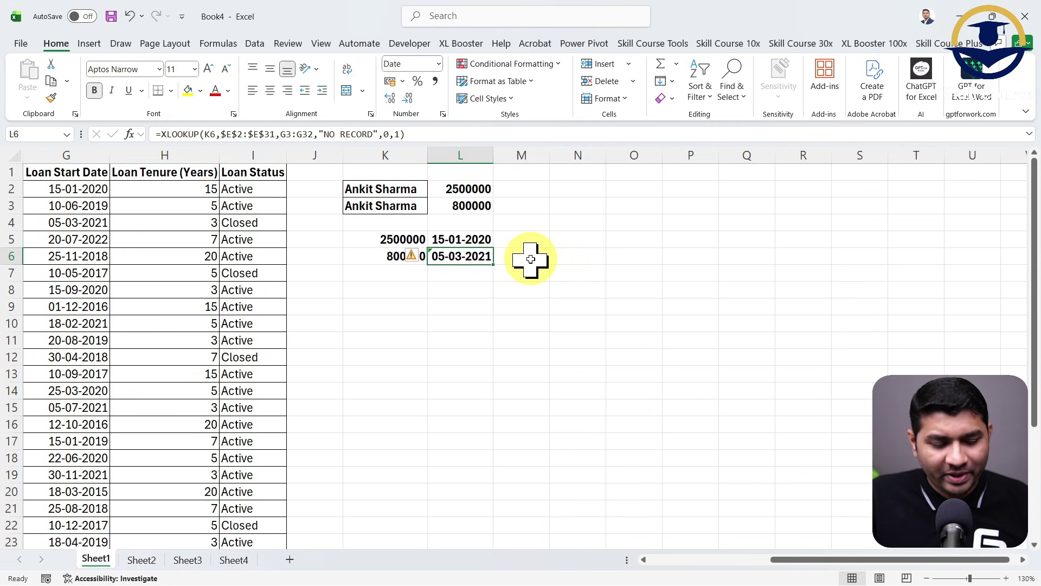
key(F2)
click(712, 256)
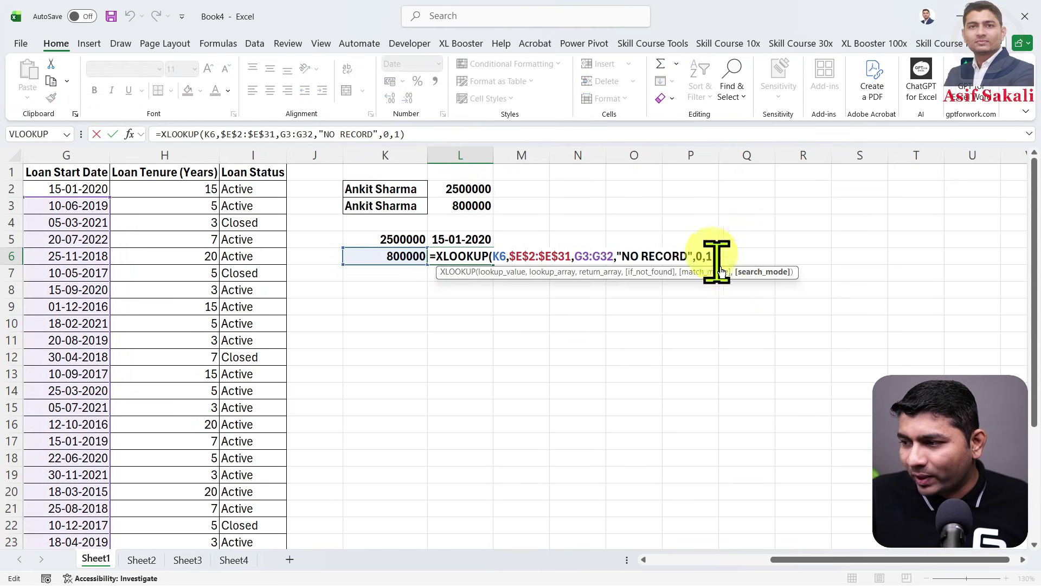
key(BackSpace)
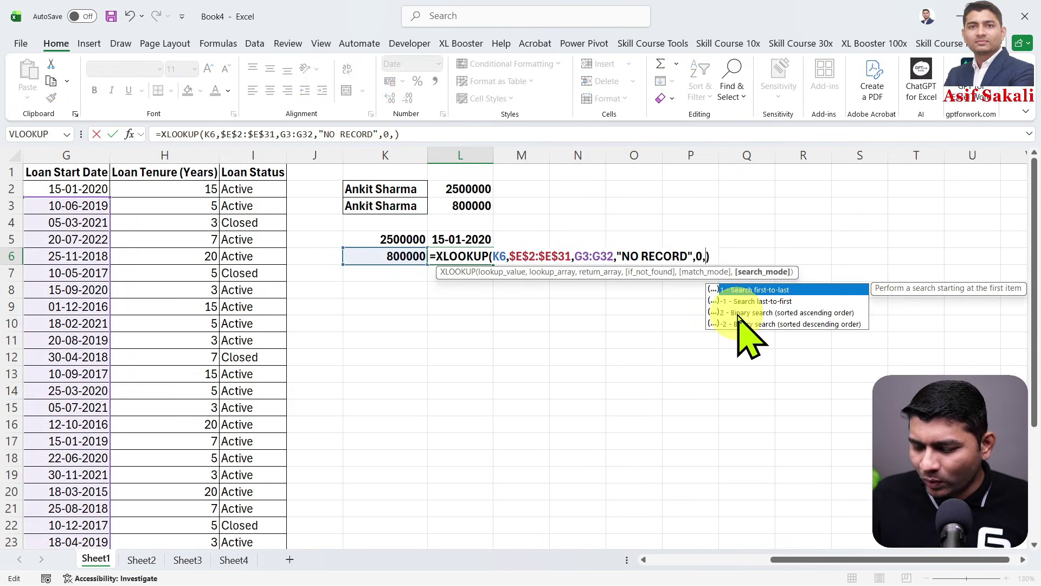
text(-1)
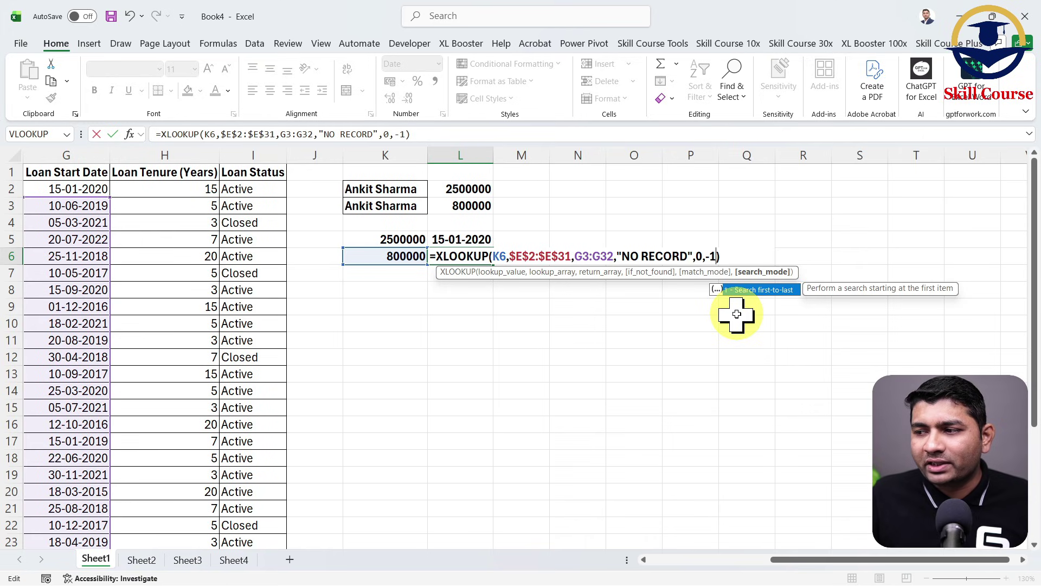
key(Return)
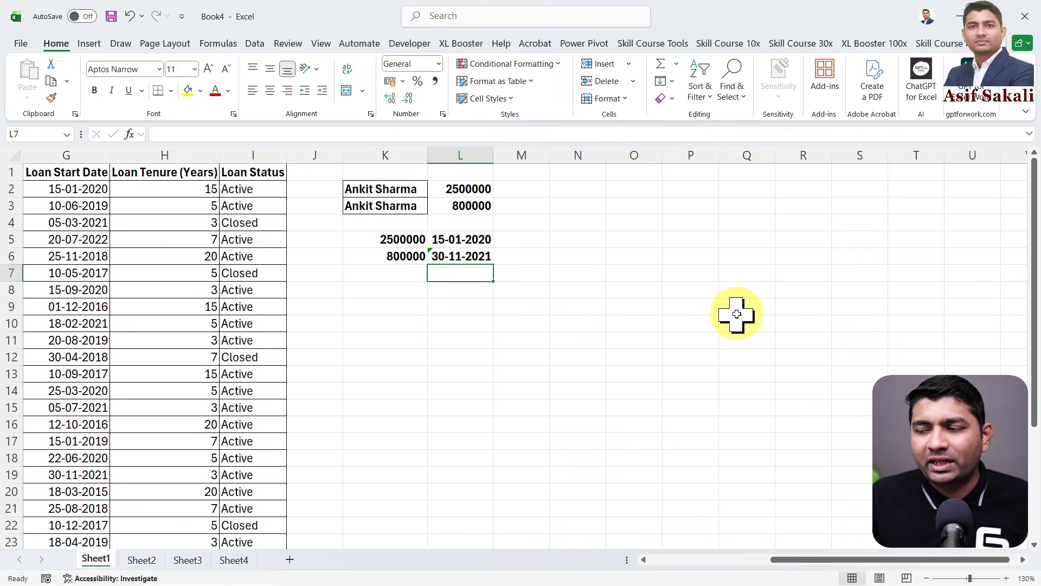
click(453, 259)
double_click(454, 260)
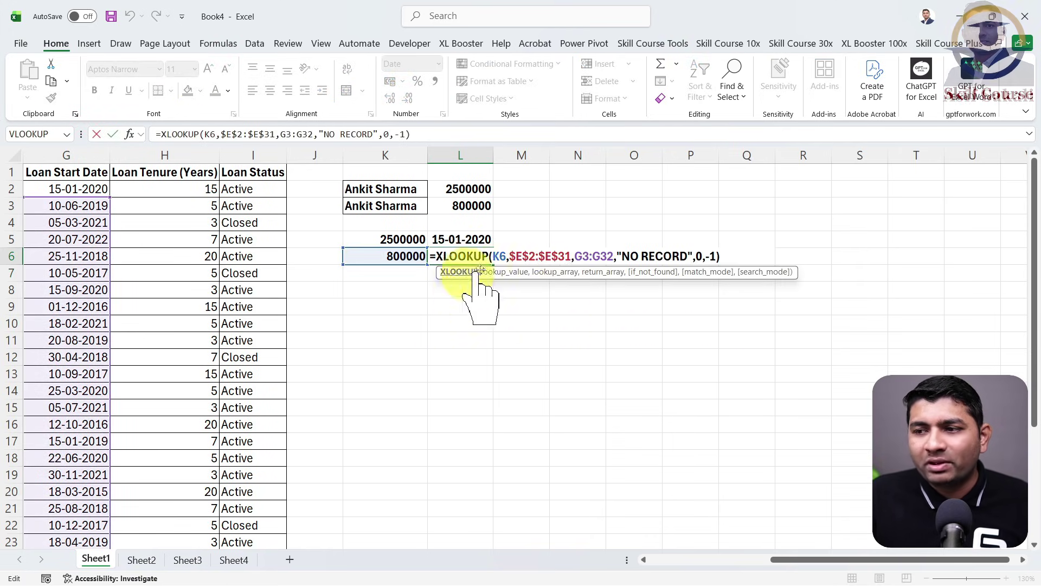
key(Escape)
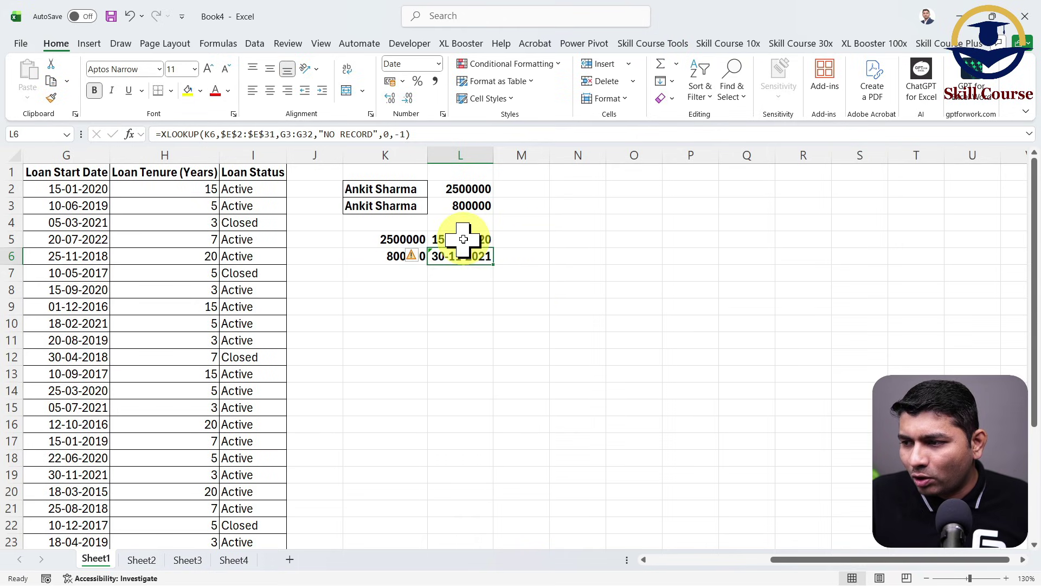
Make L5's return range $G$2:$G$31 and fill the corrected formula into L6
double_click(462, 239)
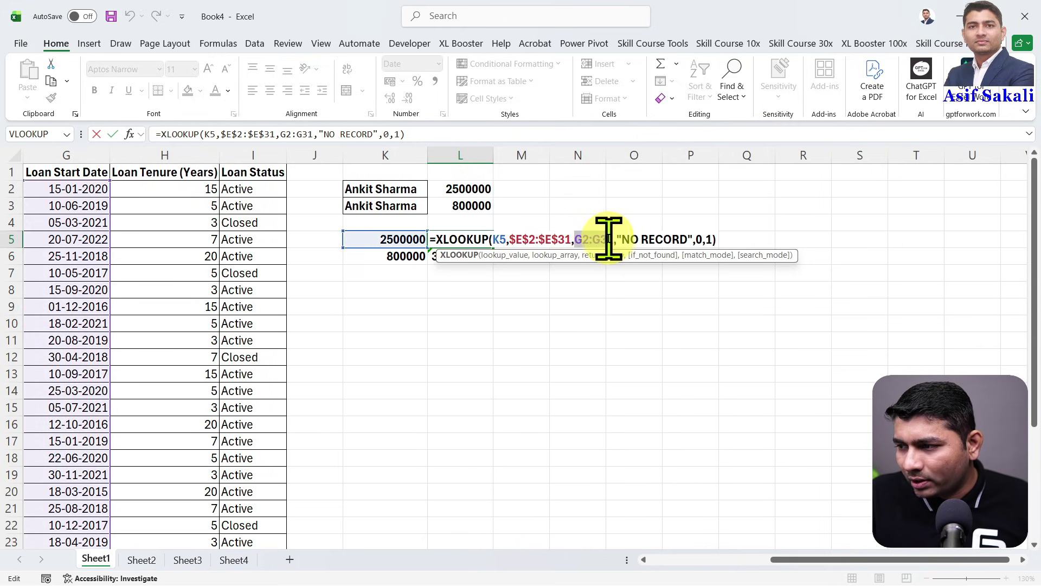
key(F4)
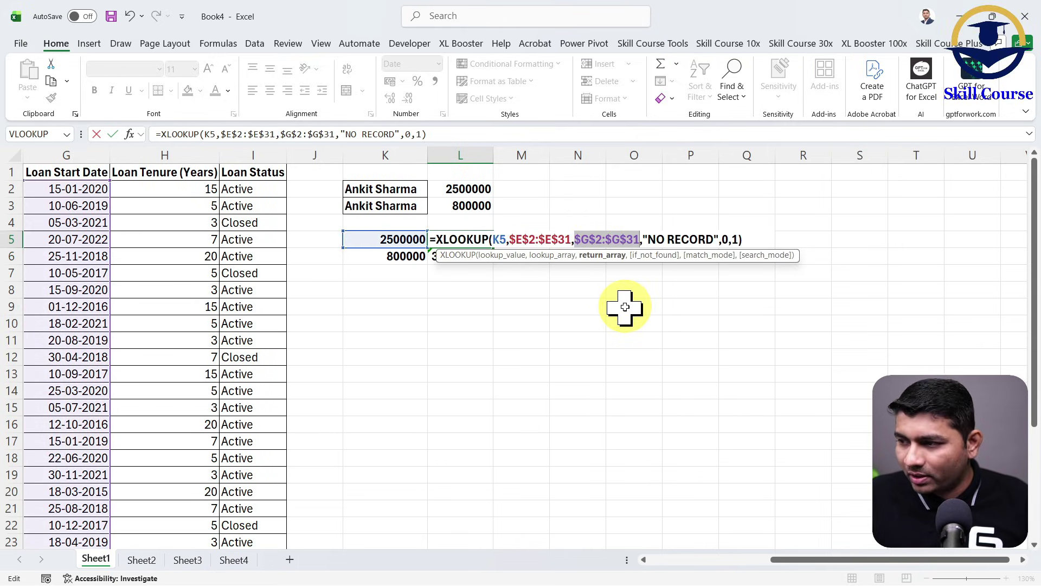
key(Return)
key(ctrl+d)
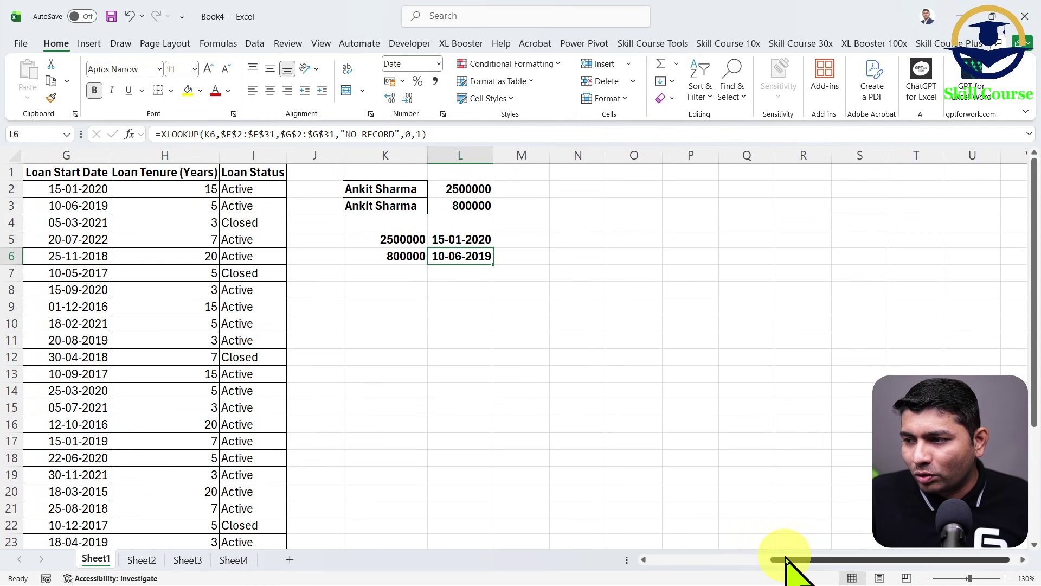
drag(787, 559, 658, 564)
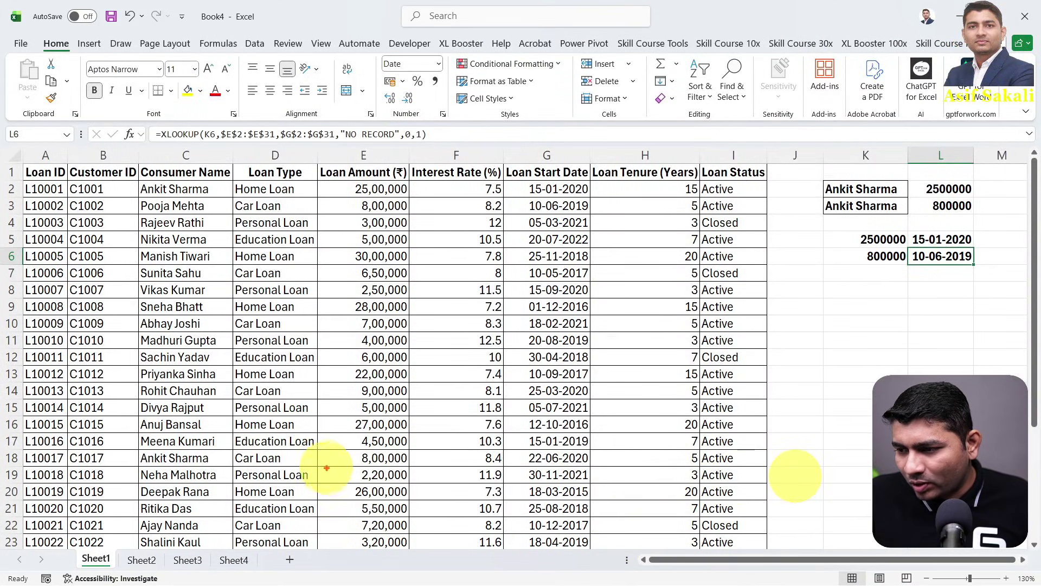
drag(320, 466, 403, 467)
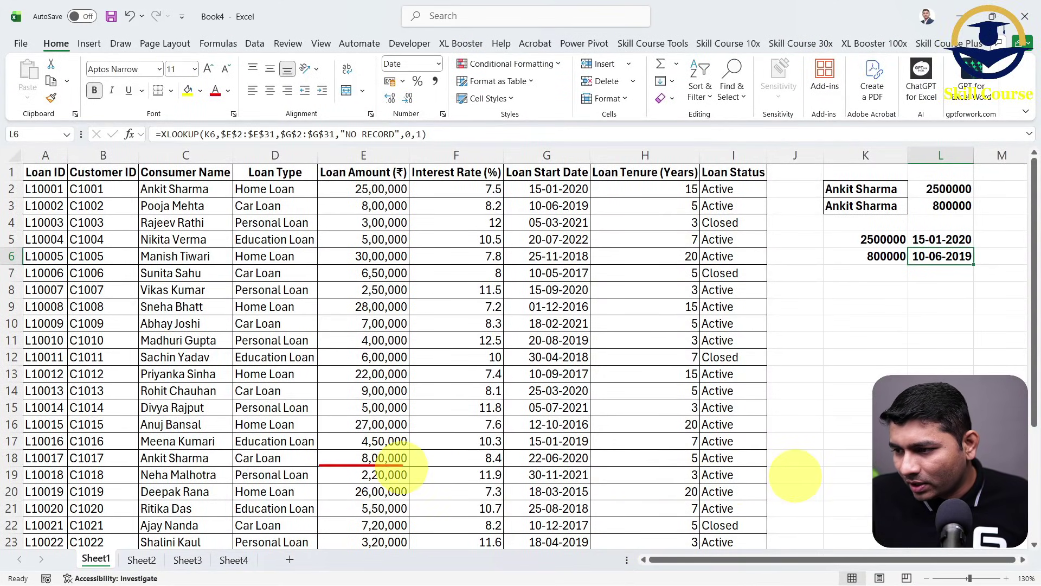
drag(518, 467, 588, 466)
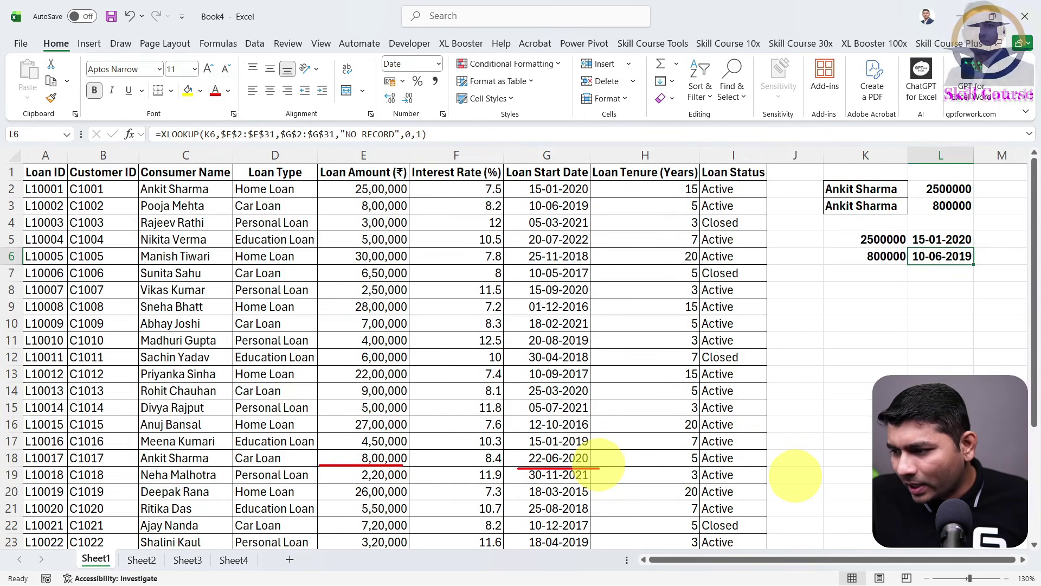
scroll(598, 465, down, 1)
scroll(599, 466, down, 4)
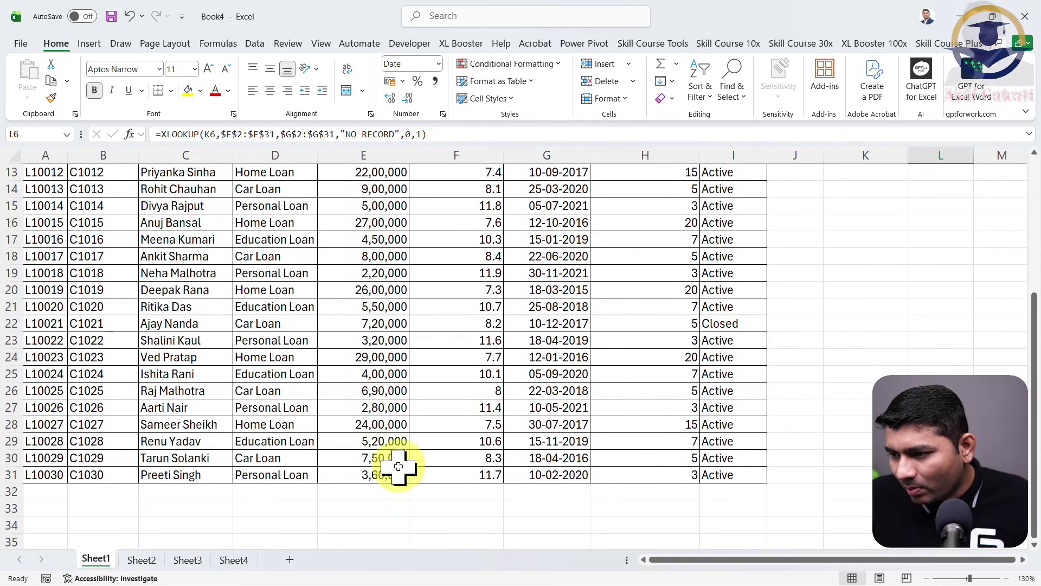
scroll(391, 409, up, 4)
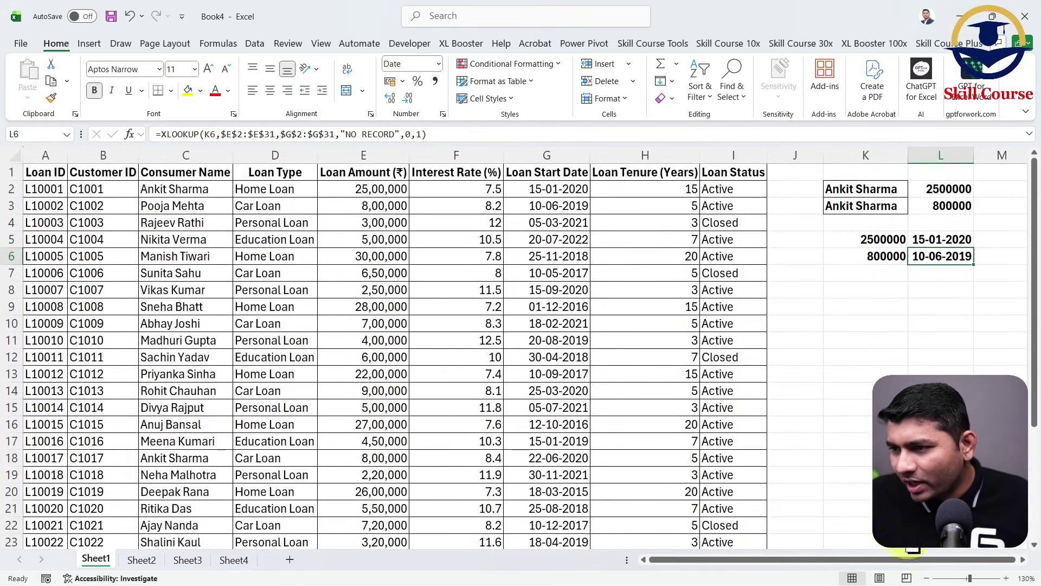
Change L6's search mode from 1 to -1 so 800000 returns 22-06-2020
click(1023, 560)
click(1023, 560)
key(F2)
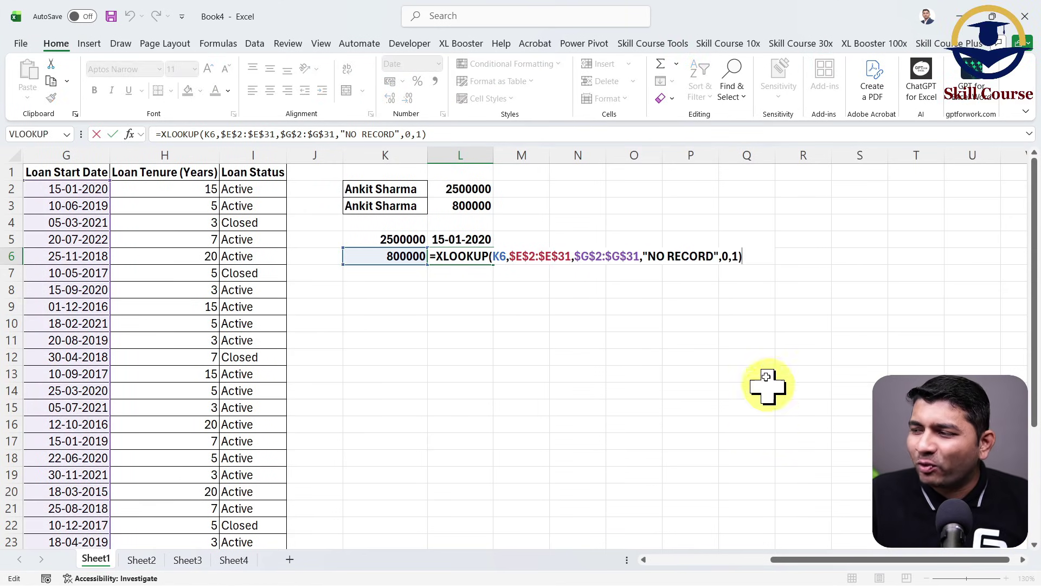
click(643, 560)
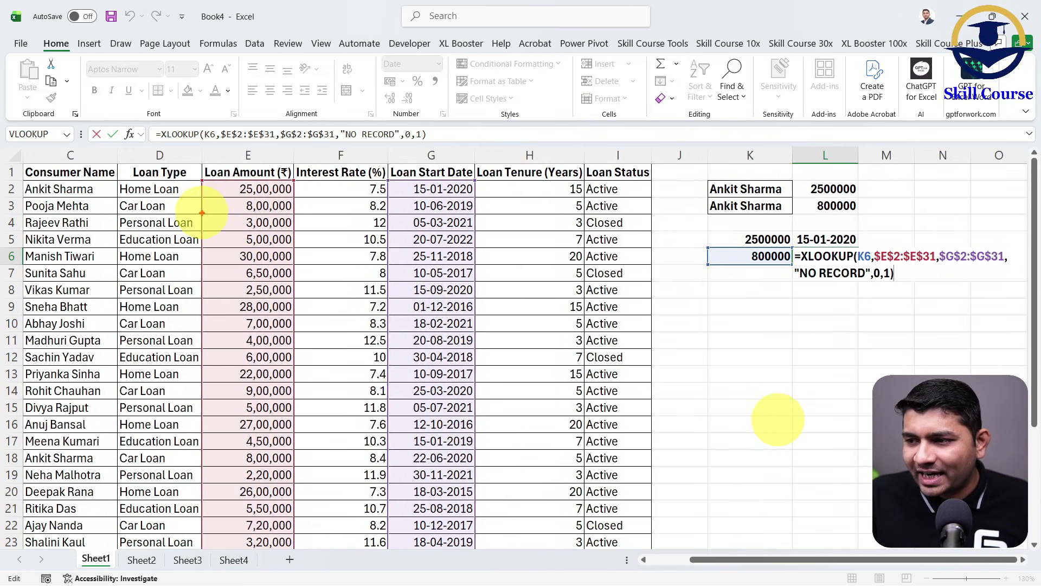
drag(202, 212, 293, 212)
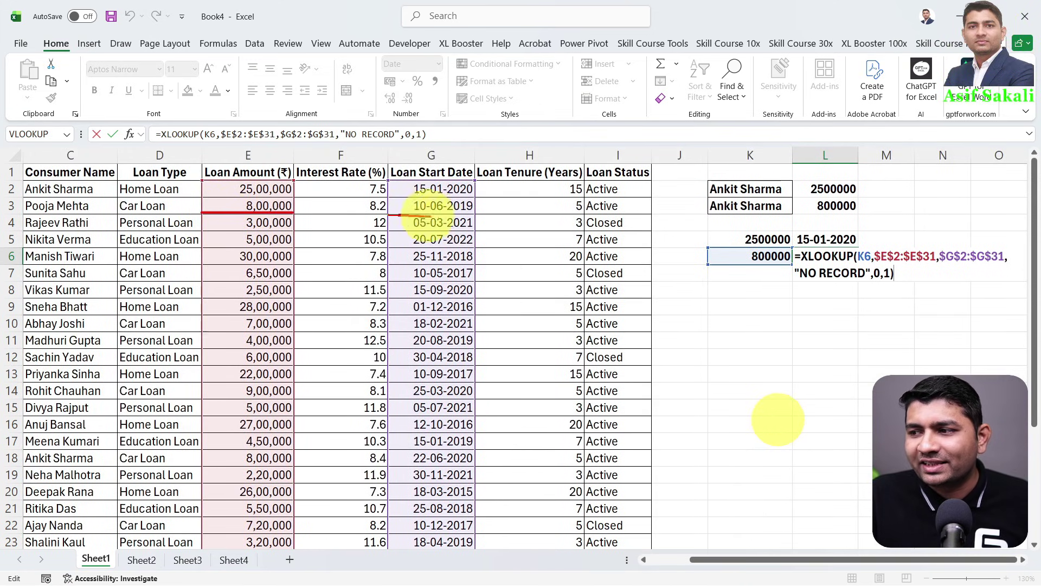
key(e)
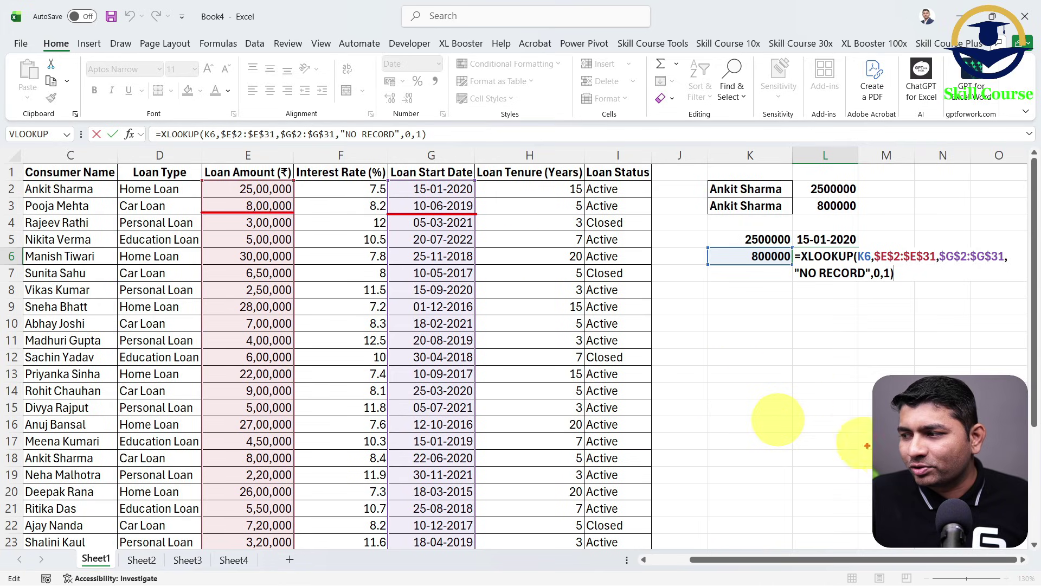
key(Escape)
scroll(1027, 569, right, 4)
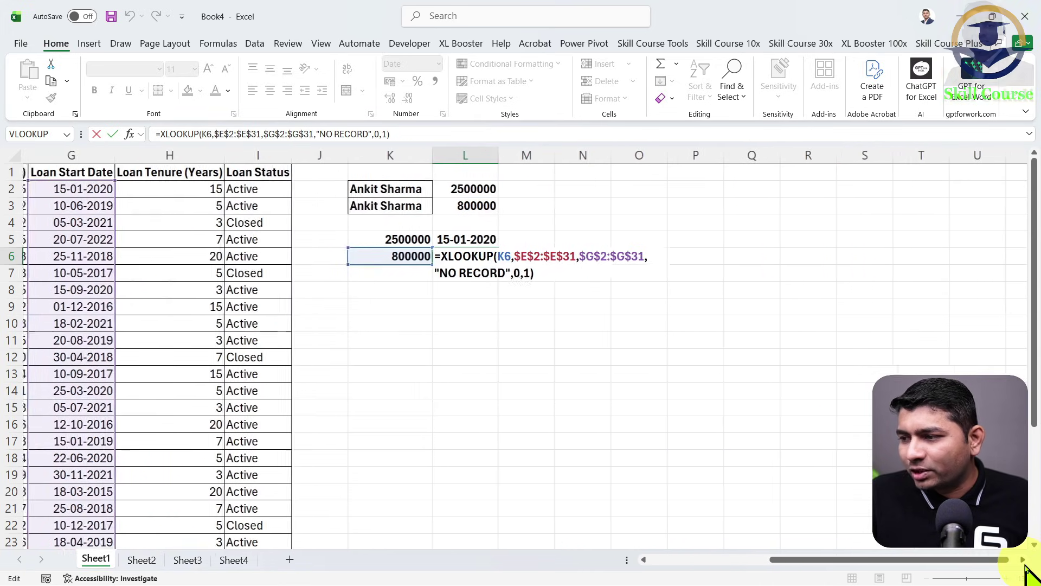
click(733, 255)
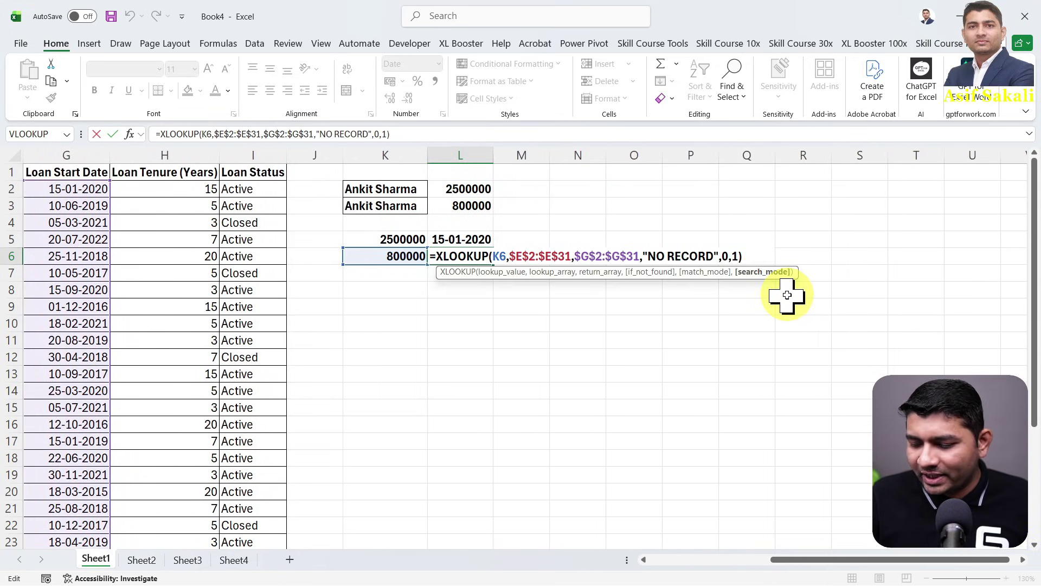
text(-)
key(Return)
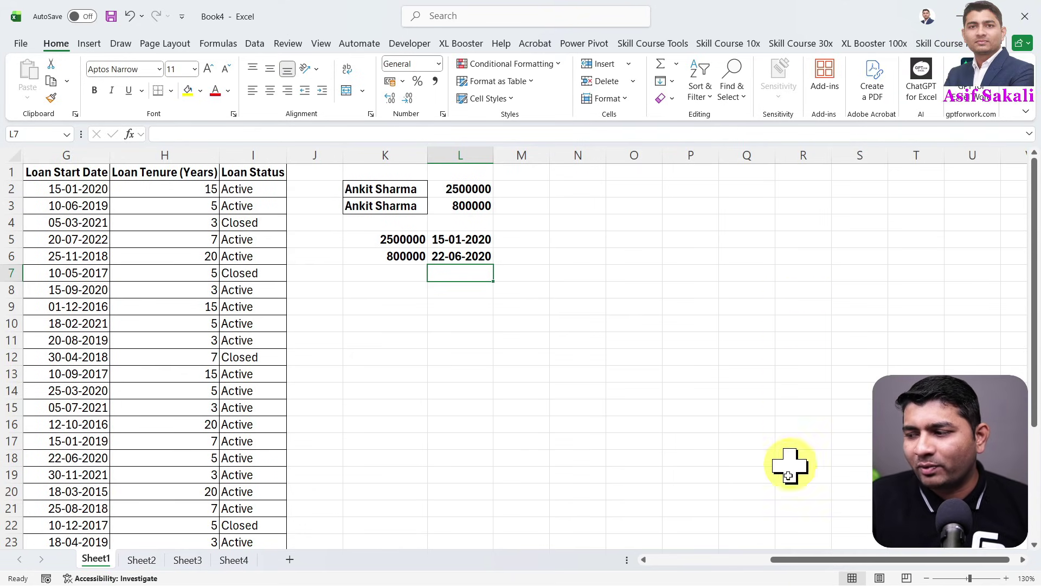
Check the 8,00,000 record dated 22-06-2020 in row 18, then open L2's XLOOKUP formula
drag(791, 560, 628, 563)
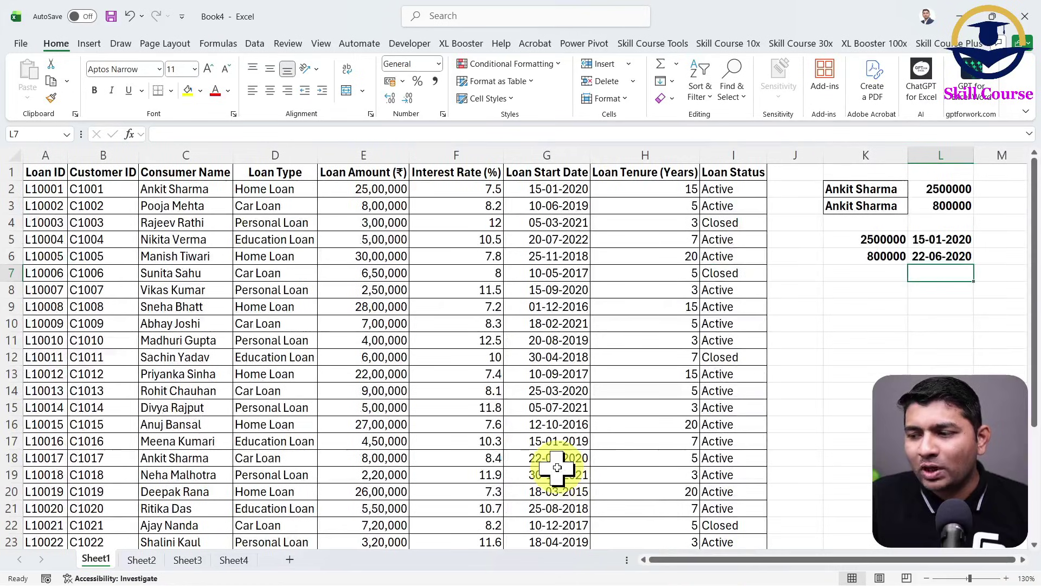
scroll(559, 464, down, 1)
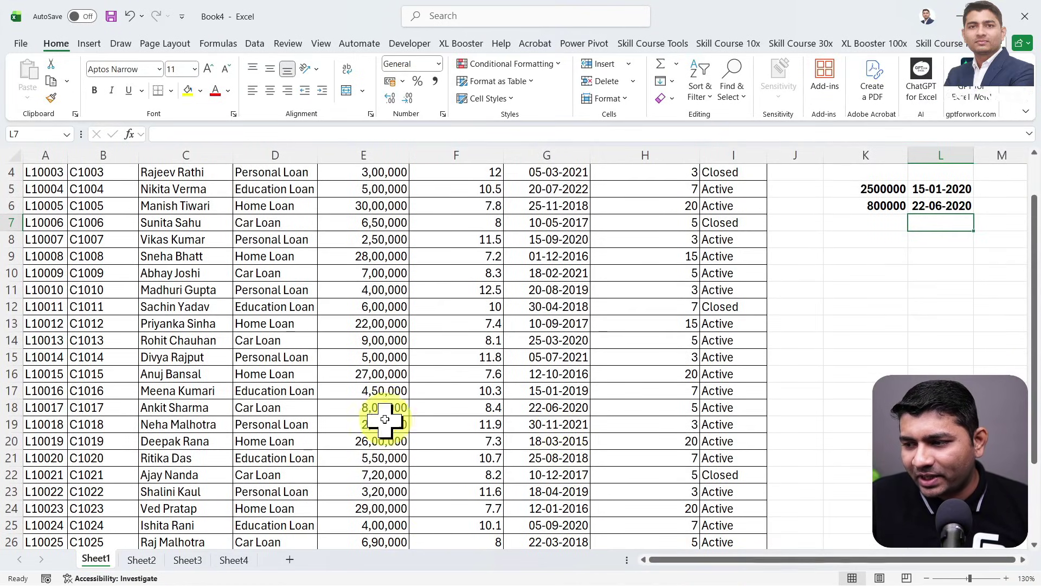
drag(398, 410, 558, 413)
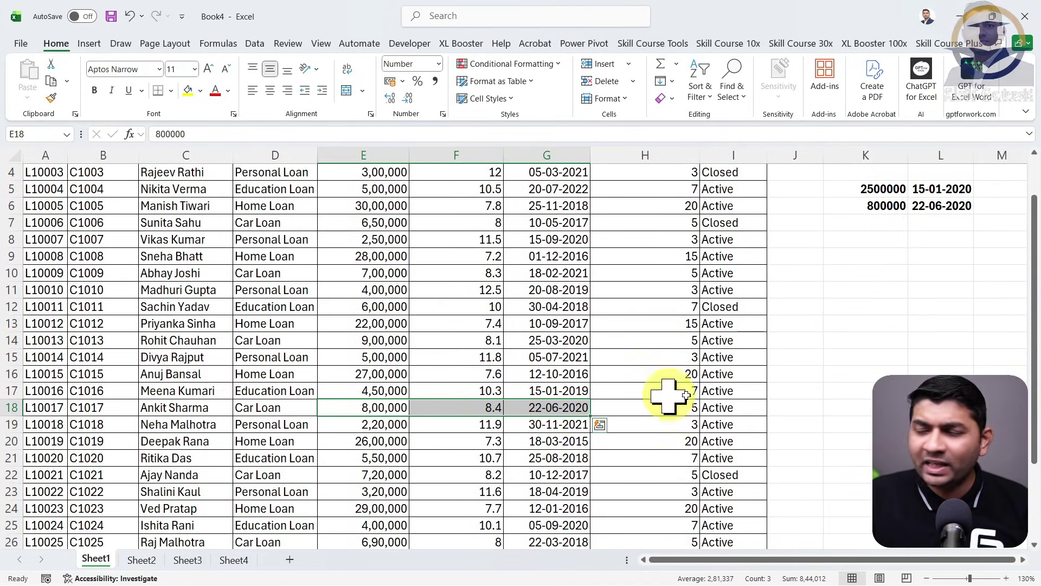
scroll(879, 343, up, 1)
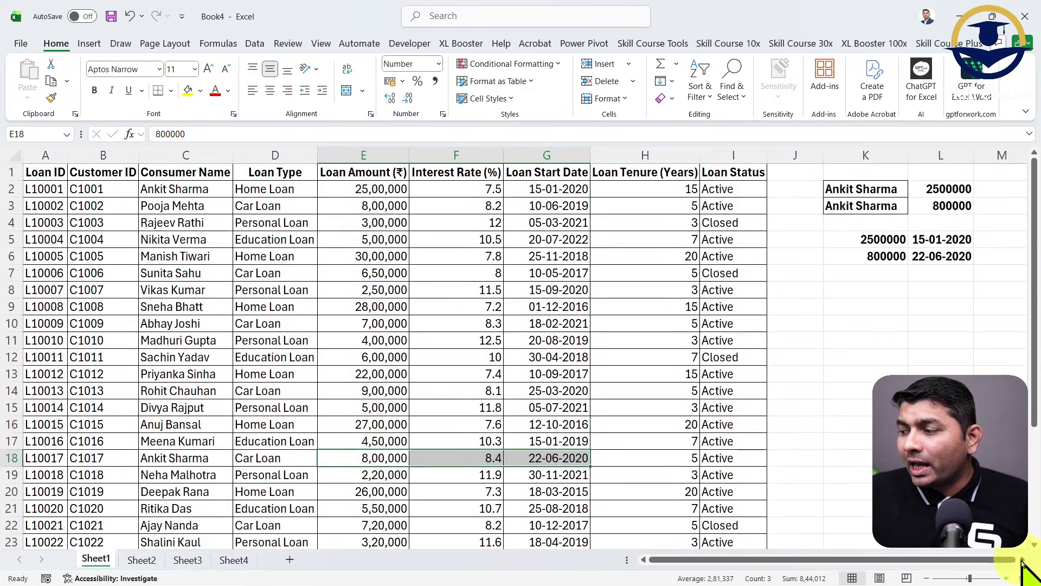
scroll(1022, 560, right, 6)
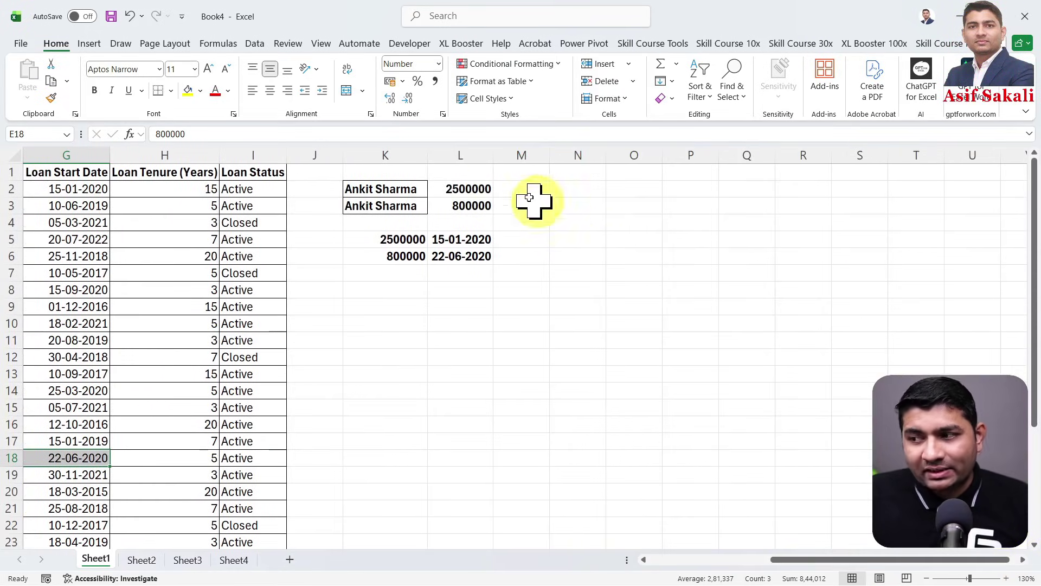
double_click(480, 189)
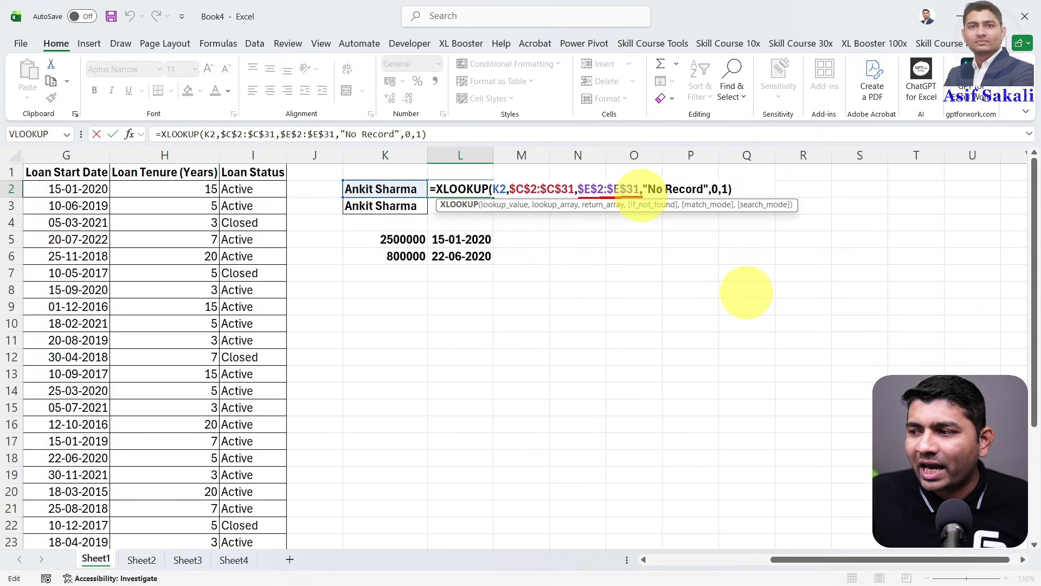
Leave L2's name lookup formula unchanged
mouse_move(620, 195)
mouse_down()
mouse_move(634, 196)
mouse_move(674, 113)
mouse_move(680, 126)
mouse_up()
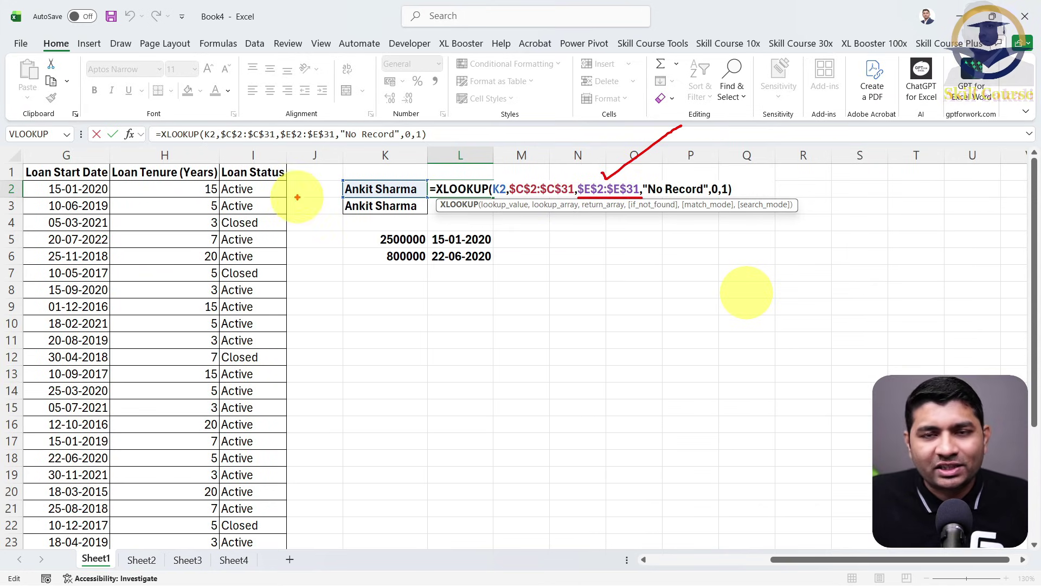
key(Escape)
key(ctrl+Return)
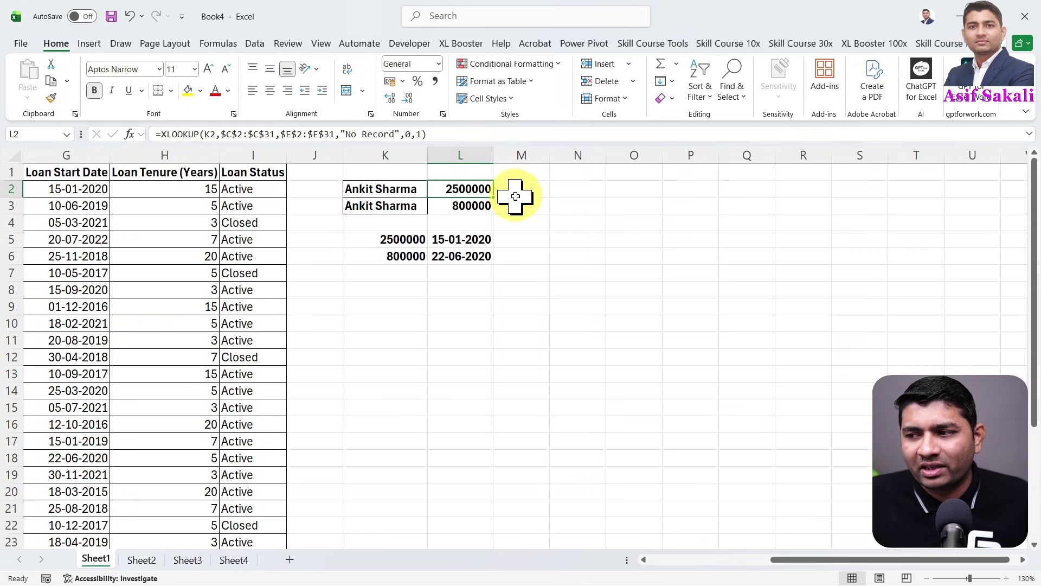
Review the K2 lookup name, L2's result, the K5:K6 amounts and L5's date lookup
click(405, 187)
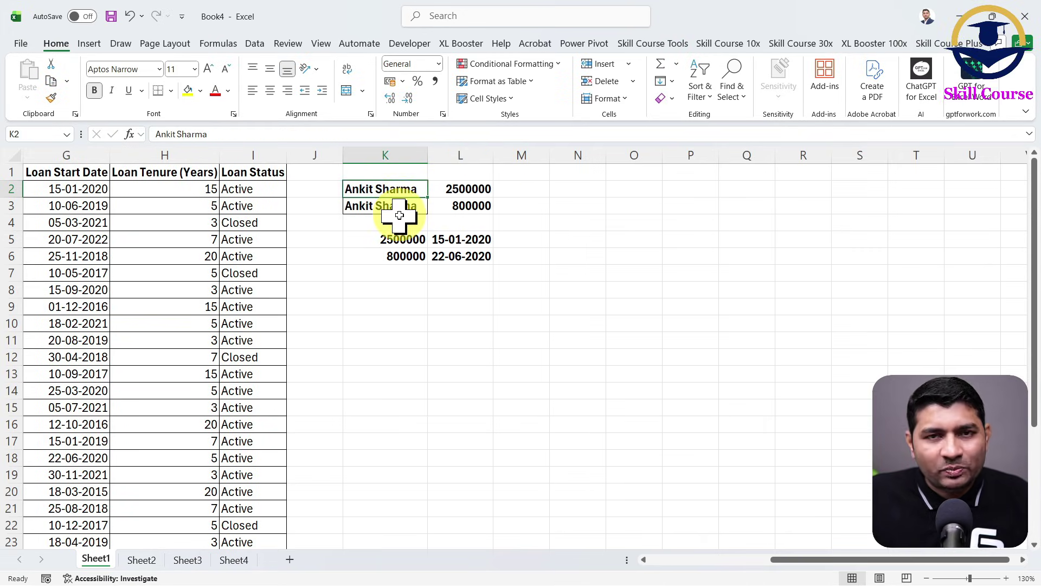
click(472, 194)
drag(404, 238, 401, 258)
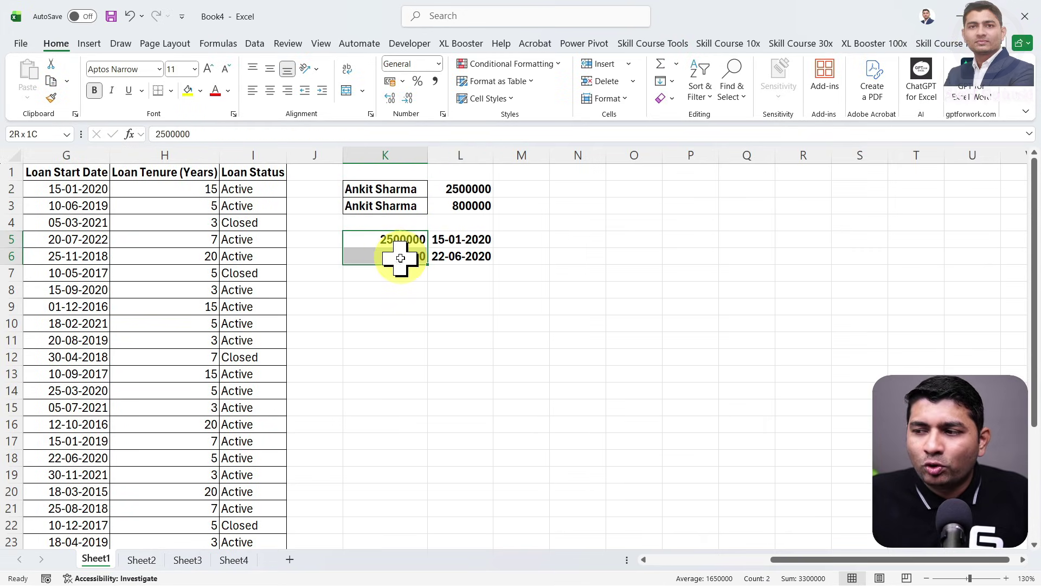
click(454, 240)
Review L5's amount-to-start-date XLOOKUP without changes and move to Sheet2
double_click(453, 237)
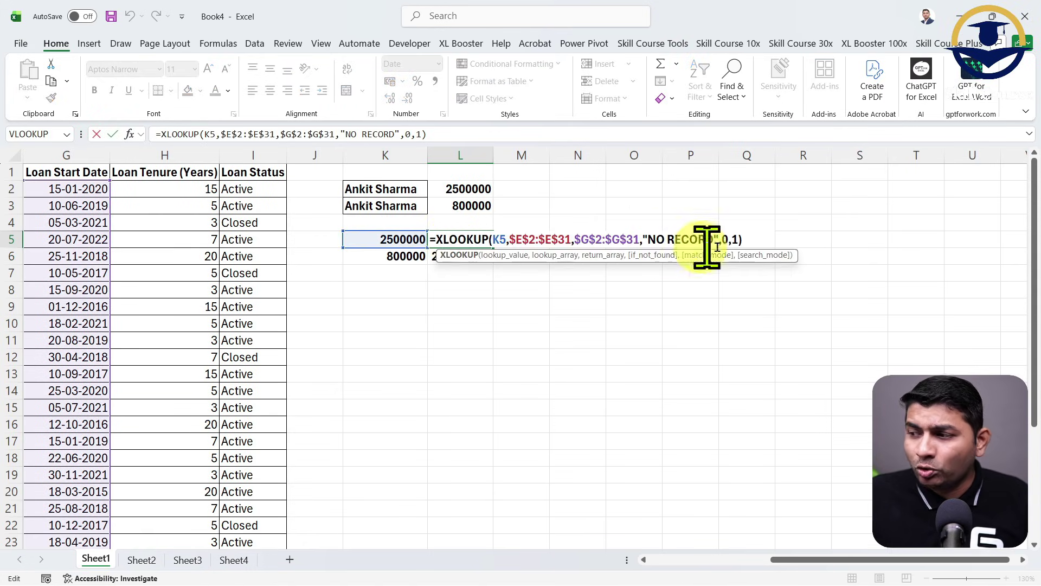
click(760, 240)
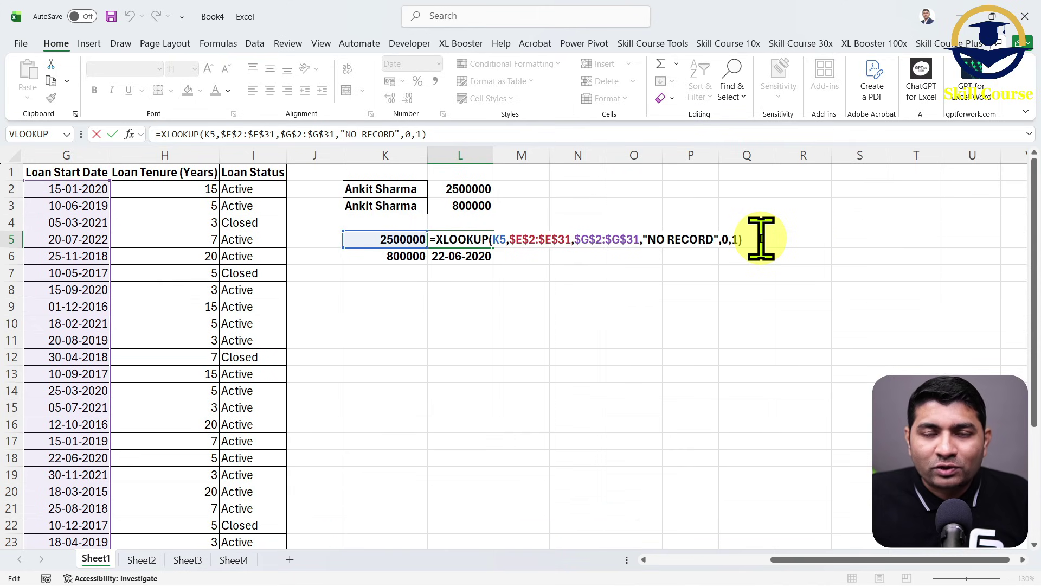
key(ctrl+Return)
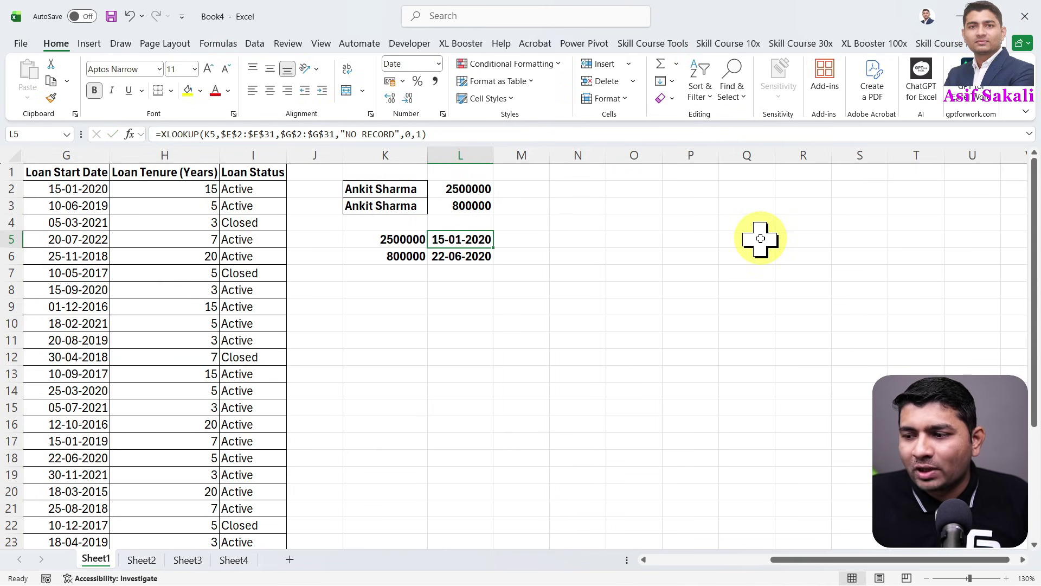
click(142, 559)
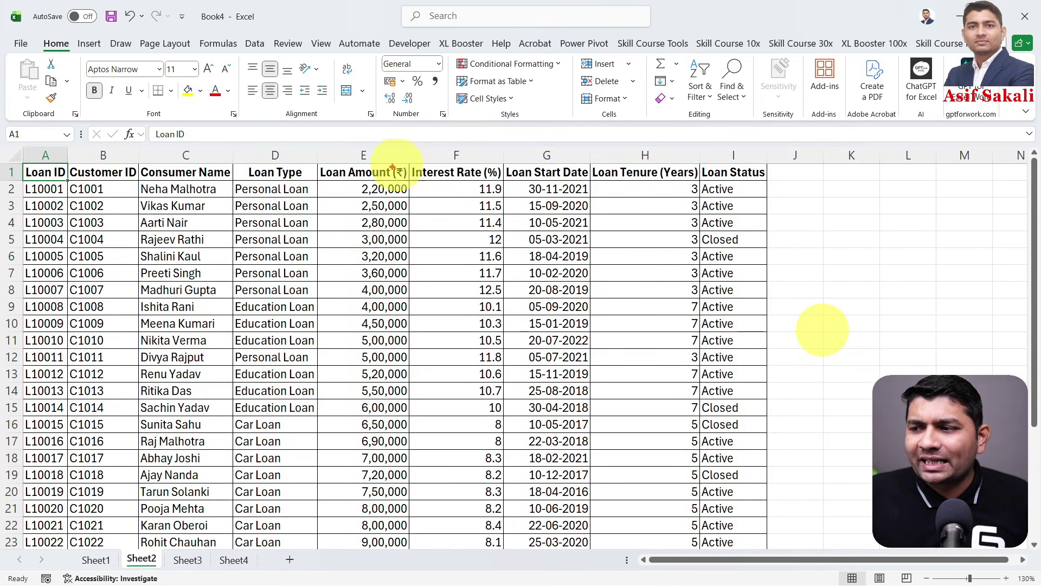
drag(356, 156, 484, 61)
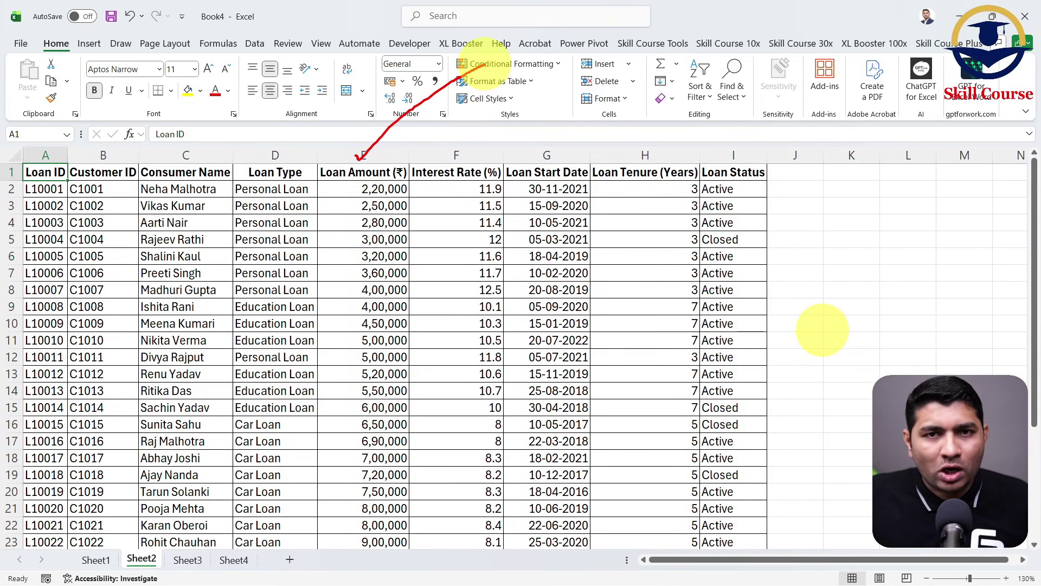
mouse_move(315, 180)
mouse_down()
mouse_move(420, 423)
mouse_move(411, 556)
mouse_up()
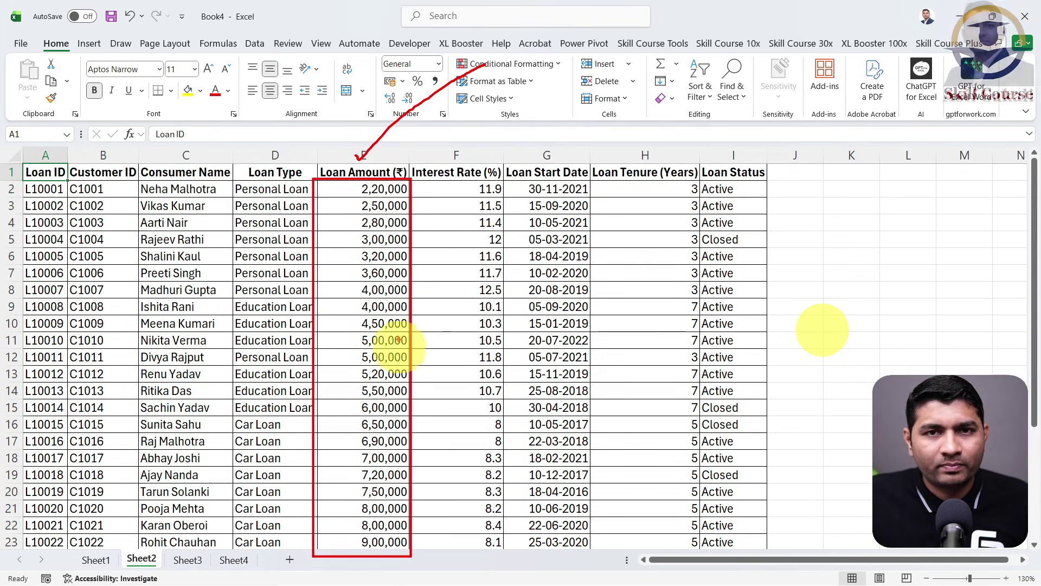
drag(352, 324, 465, 258)
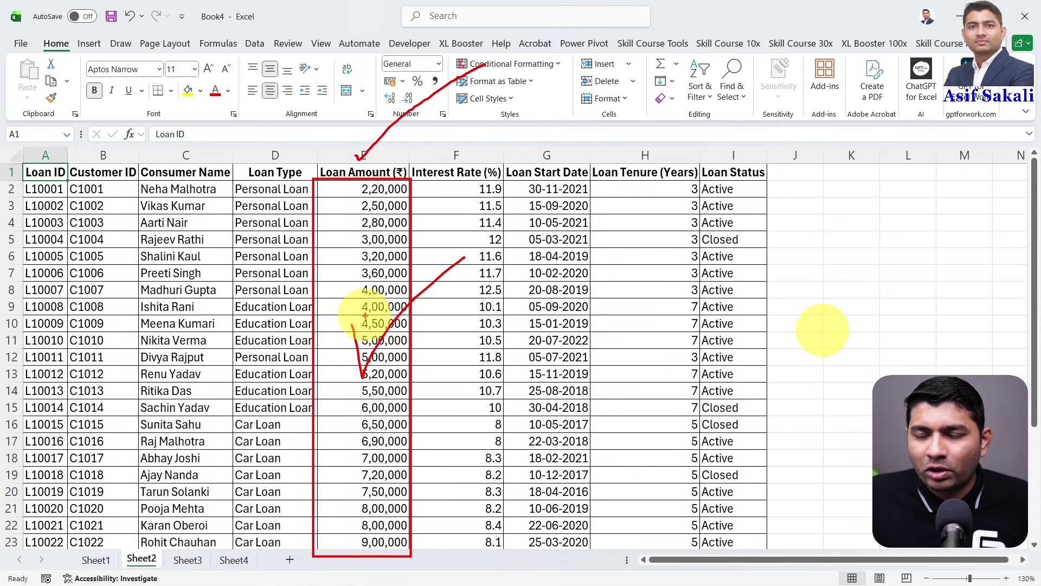
mouse_move(47, 254)
mouse_down()
mouse_move(82, 250)
mouse_move(178, 272)
mouse_move(274, 244)
mouse_move(719, 252)
mouse_up()
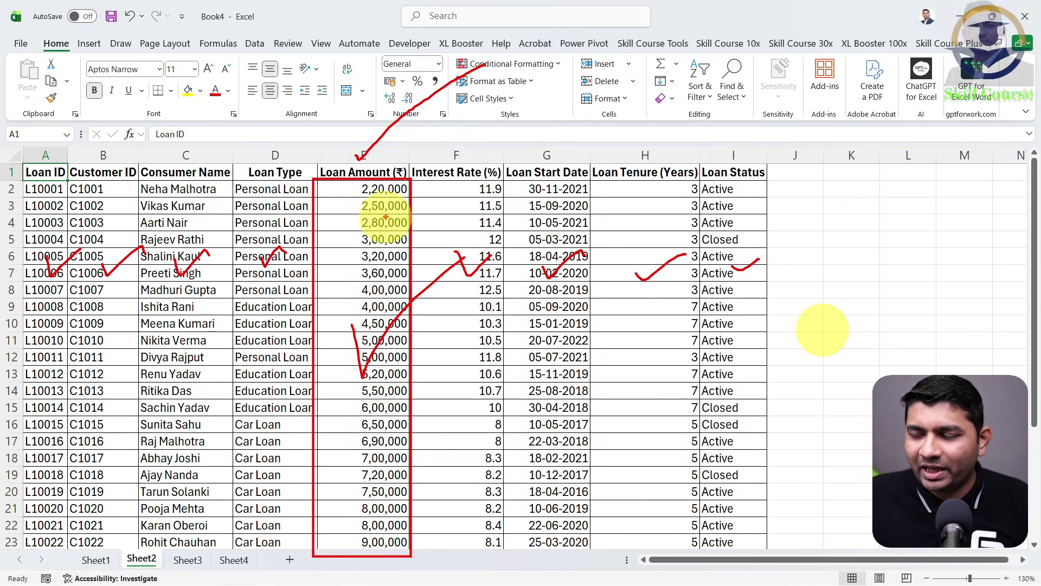
drag(364, 223, 503, 173)
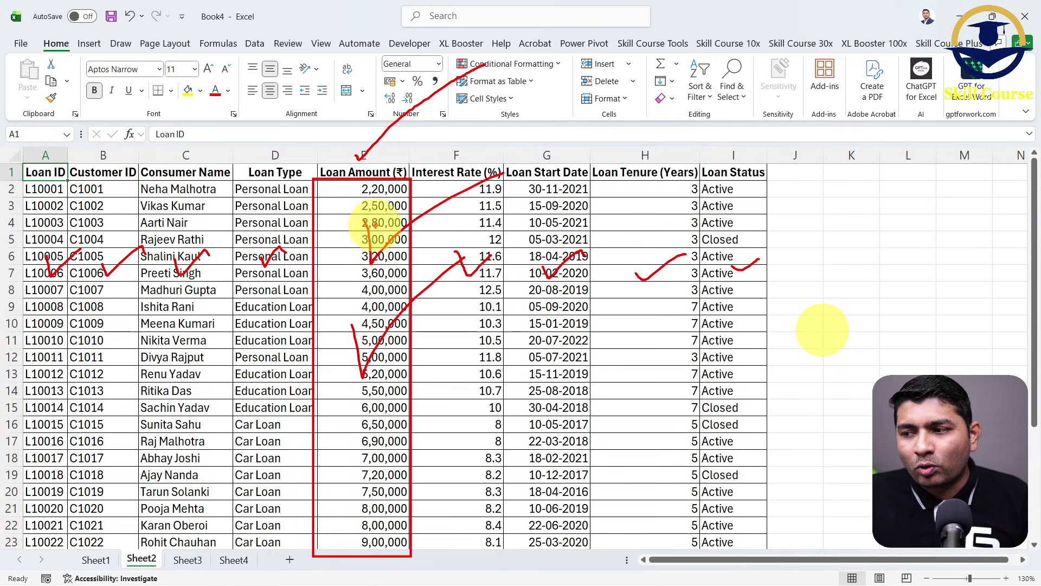
key(Escape)
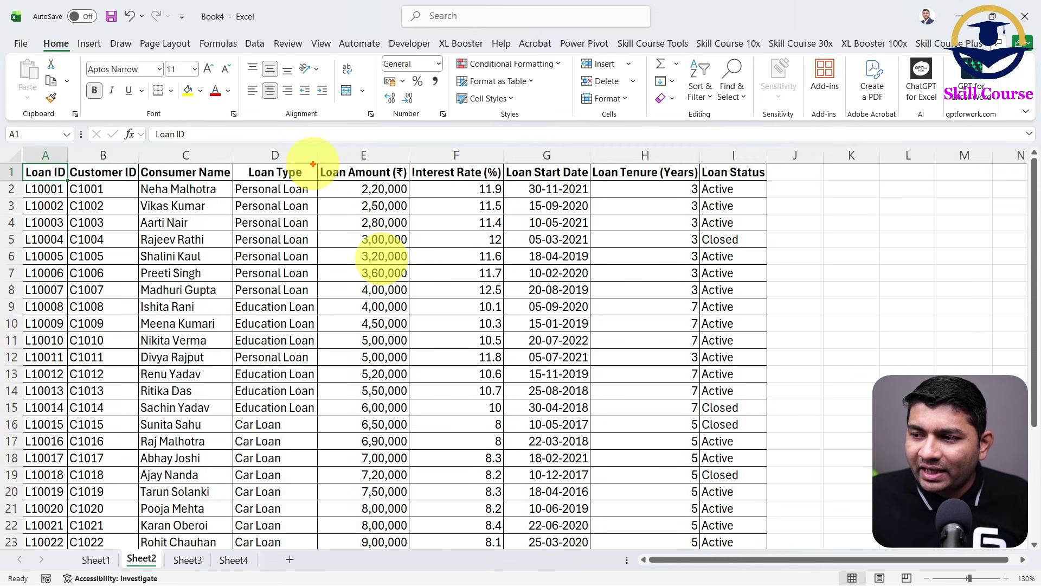
mouse_move(313, 163)
mouse_down()
mouse_move(413, 402)
mouse_move(412, 543)
mouse_up()
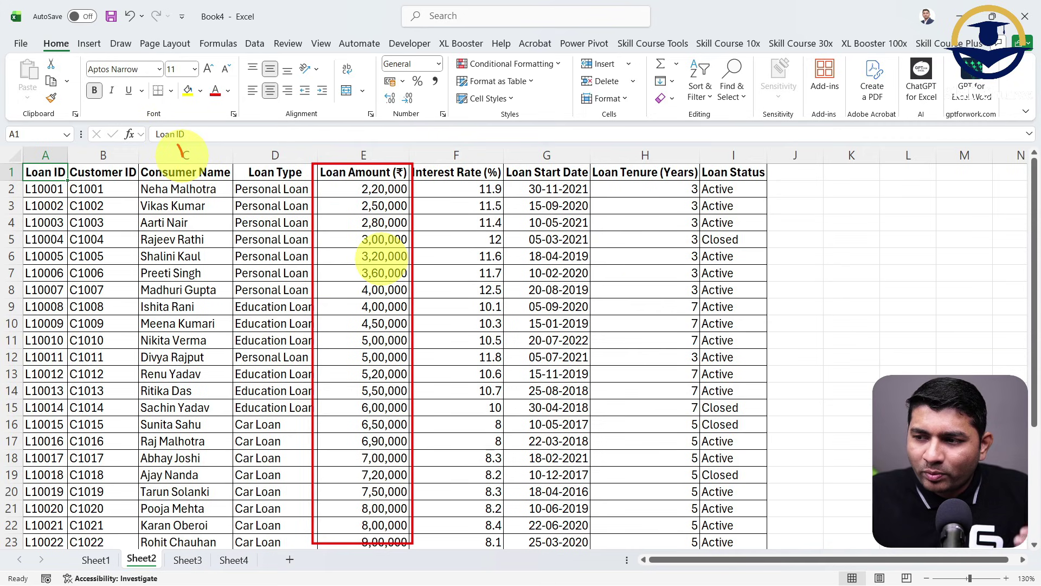
drag(182, 154, 315, 81)
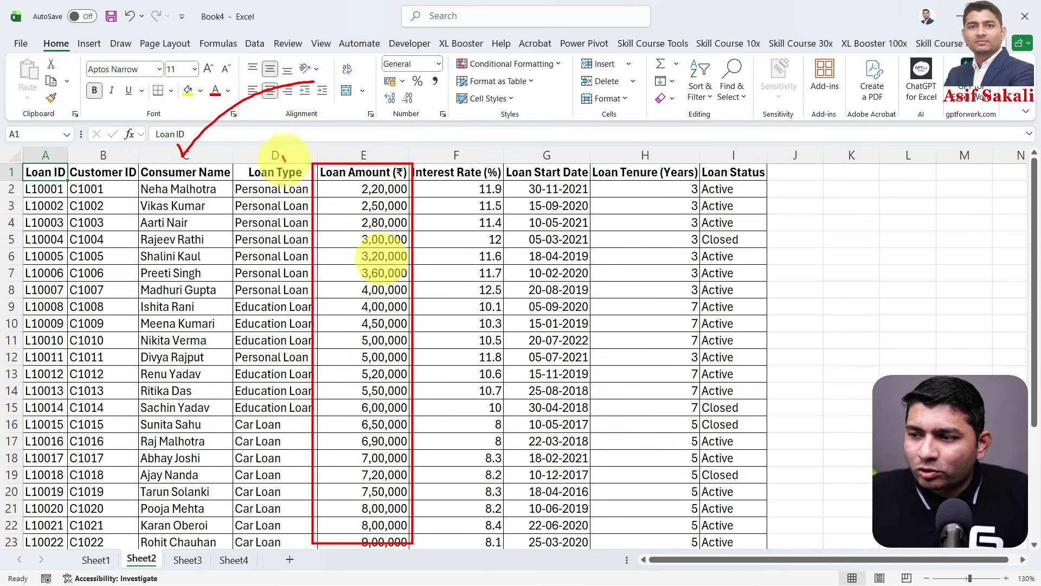
drag(283, 157, 395, 101)
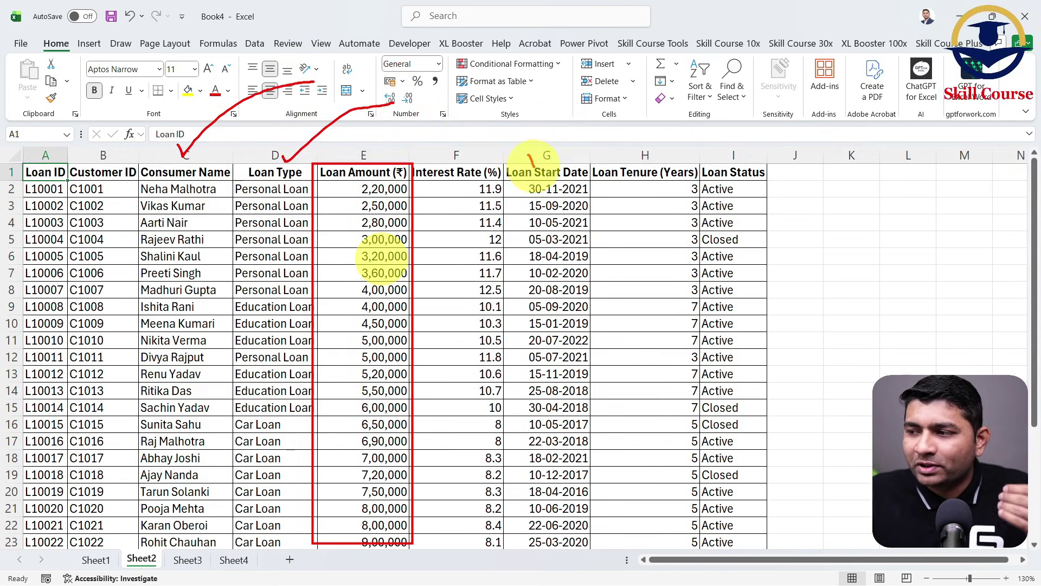
drag(529, 157, 593, 120)
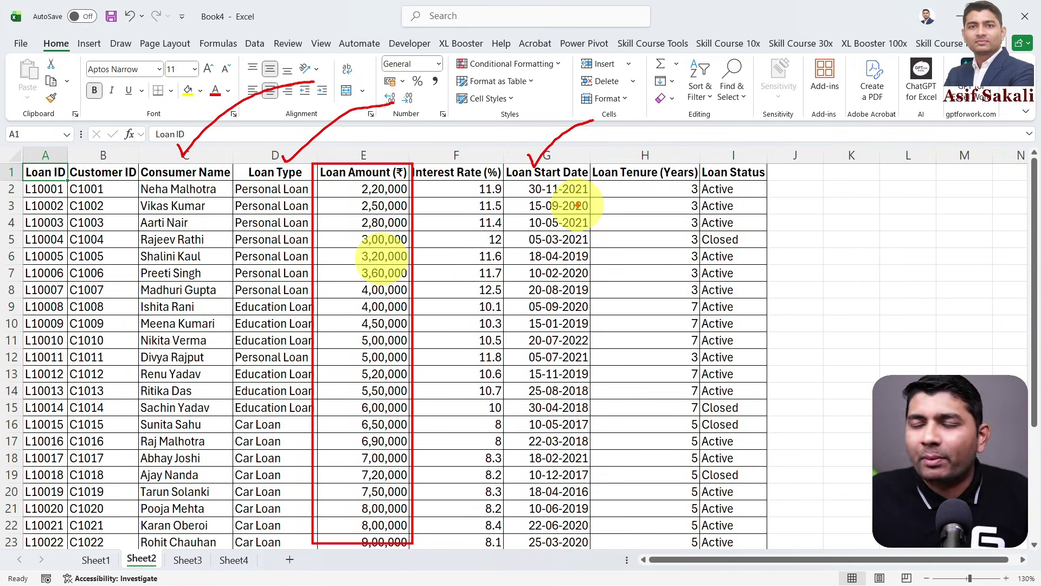
key(Escape)
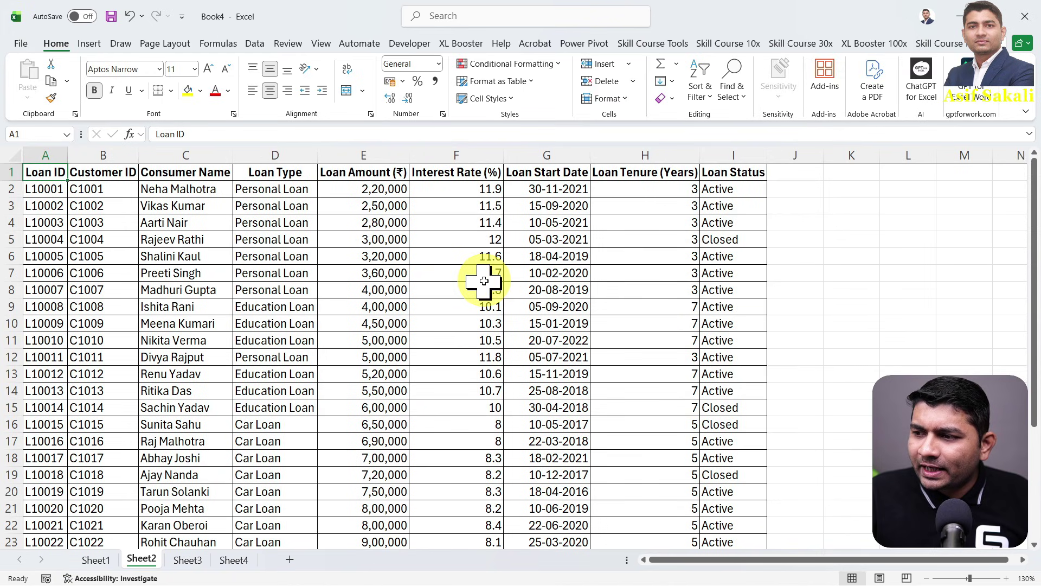
Copy the 5,00,000 amount from E11 into K2, then select L2
click(402, 334)
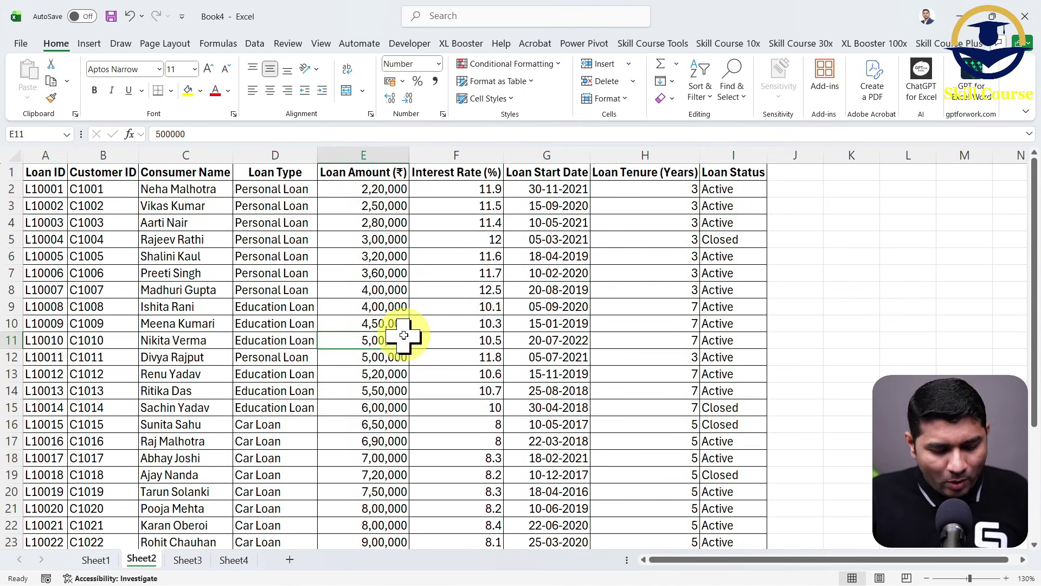
key(ctrl+c)
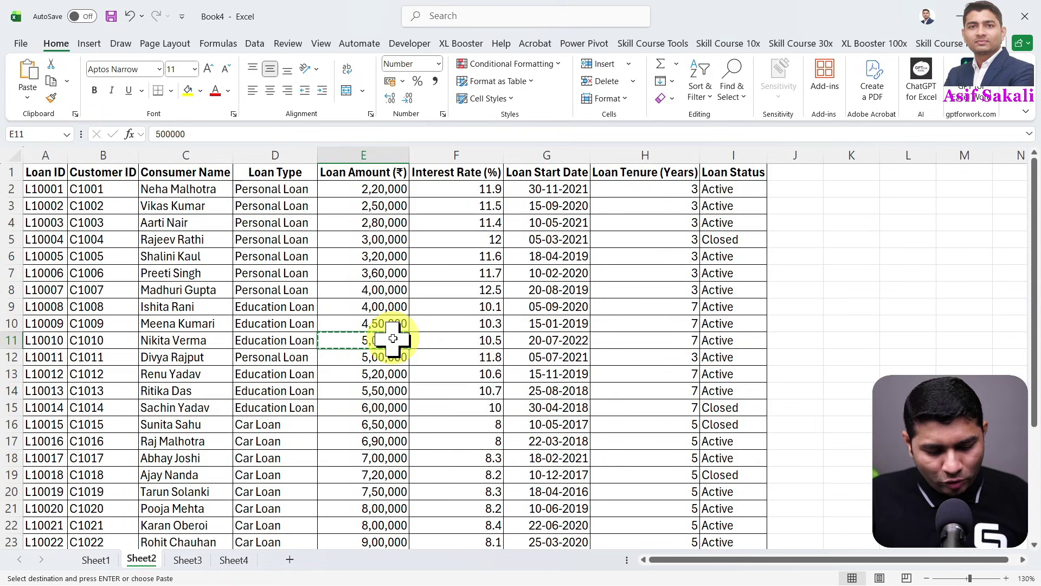
click(855, 191)
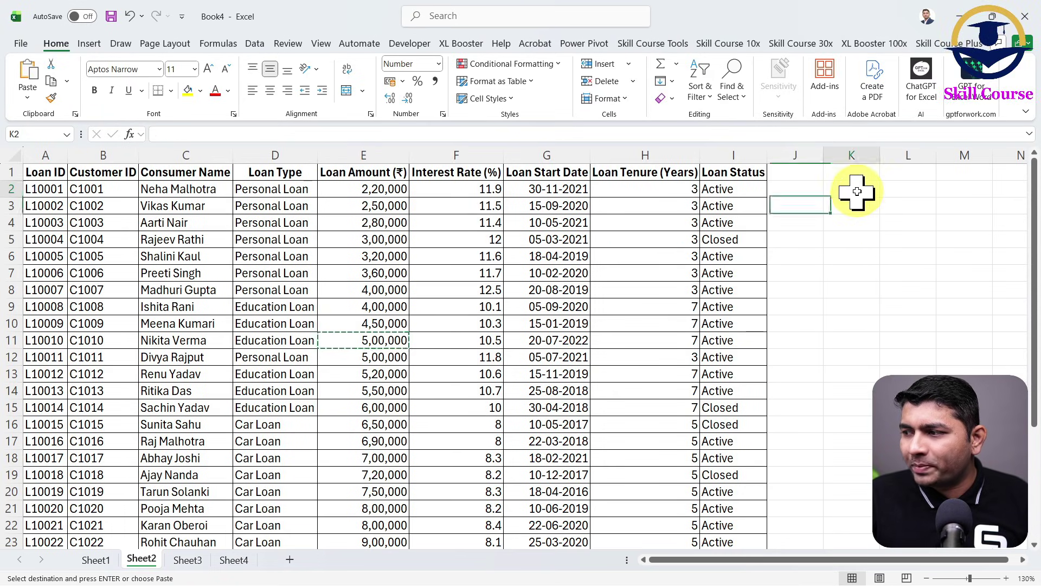
key(ctrl+v)
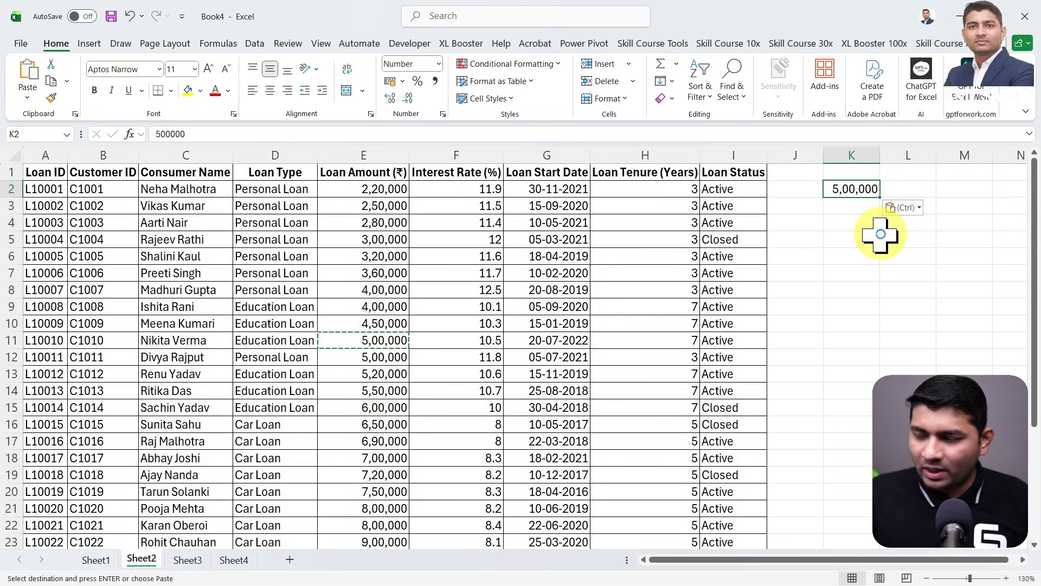
key(Escape)
click(1024, 561)
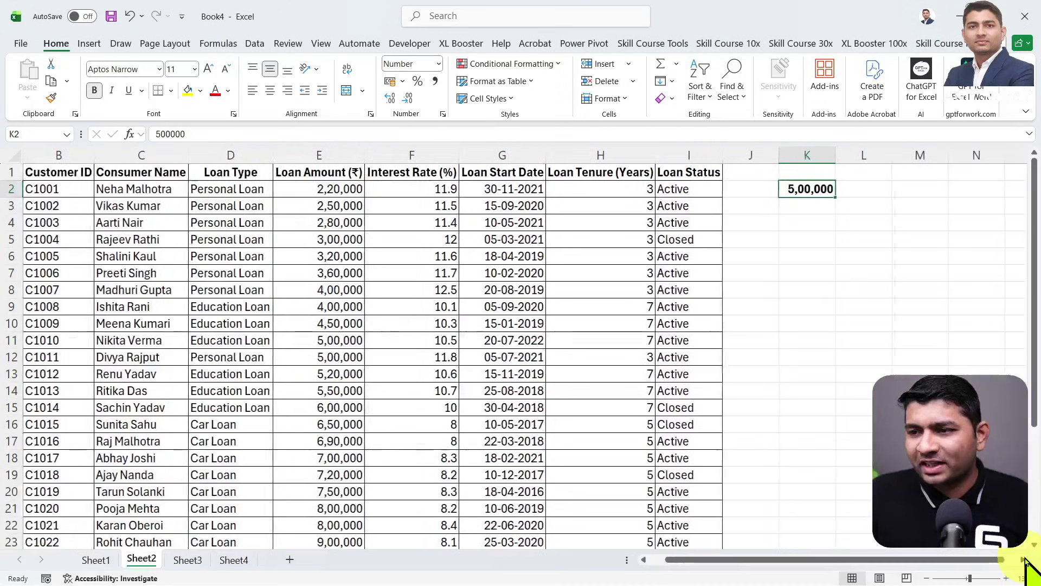
click(1024, 561)
click(807, 190)
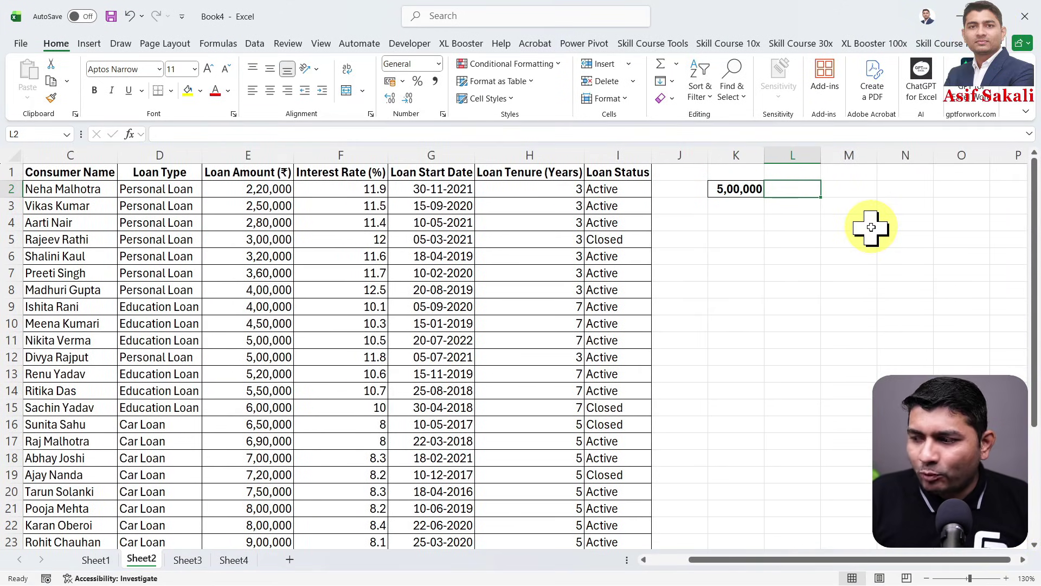
Start an XLOOKUP in L2 for K2 over the absolute range $E$2:$E$31
text(=)
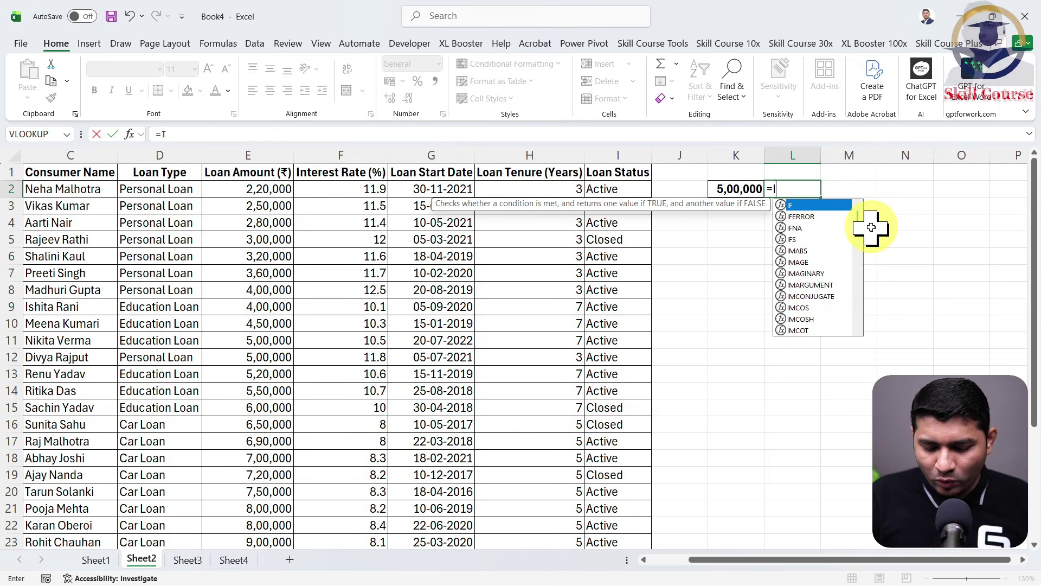
text(XLO)
key(Tab)
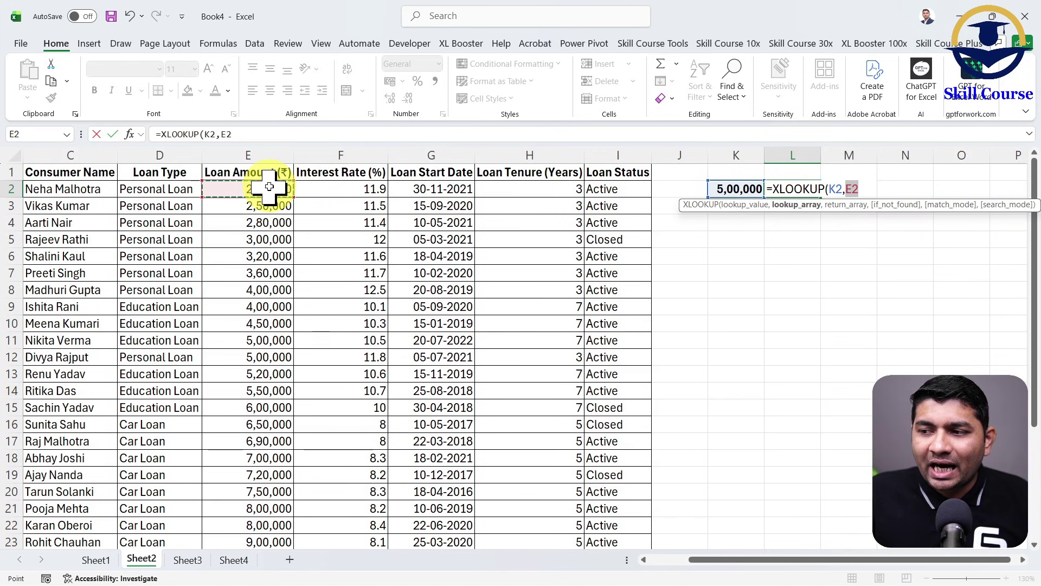
key(ctrl+shift+Down)
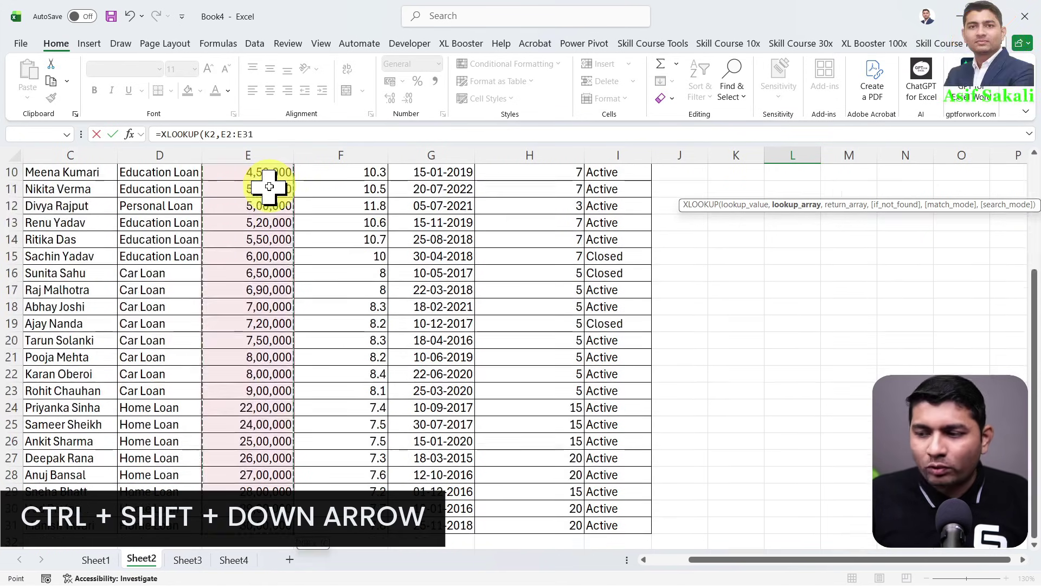
scroll(269, 186, up, 3)
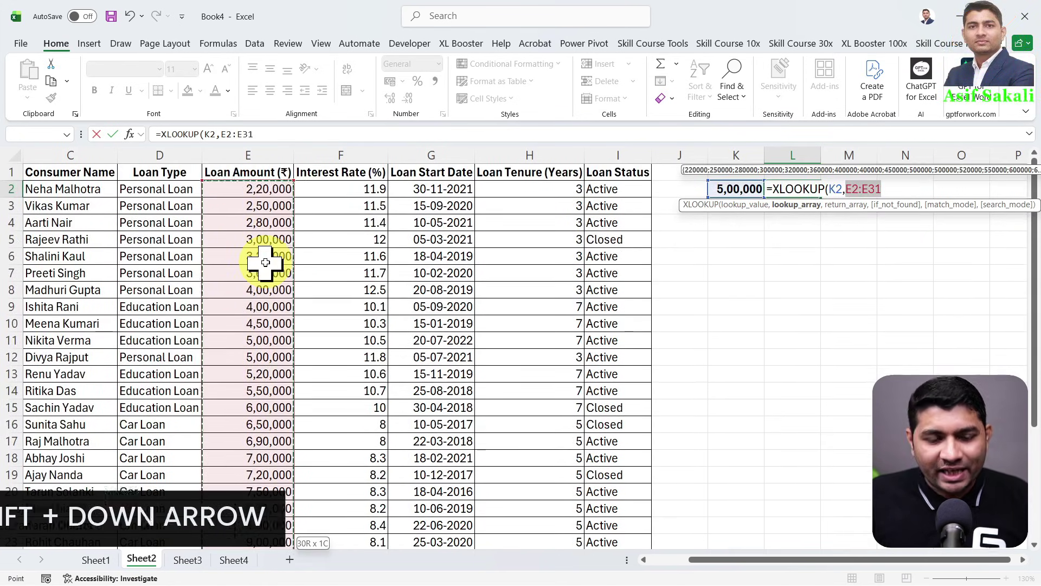
key(F4)
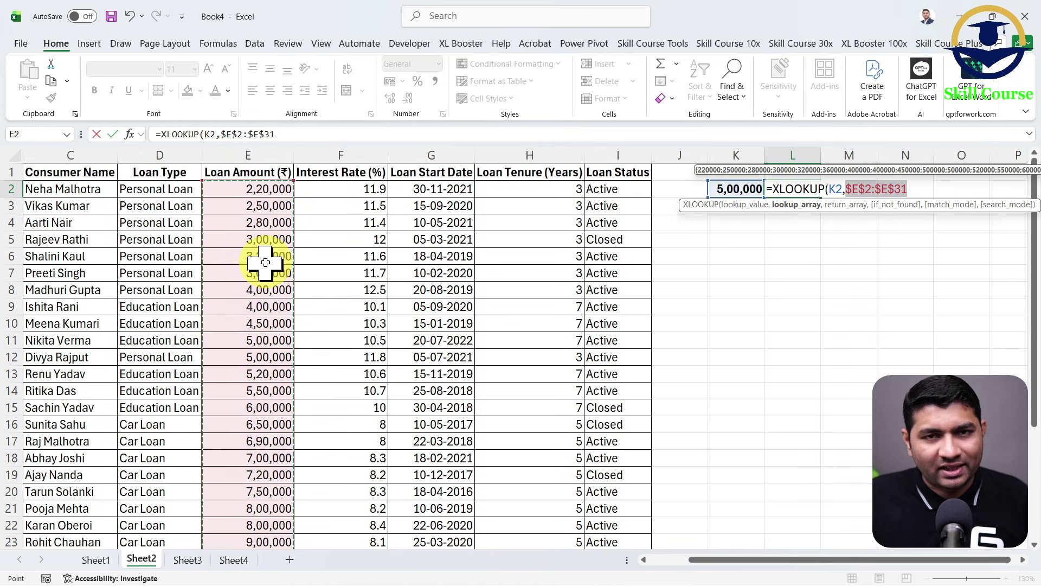
Complete it with return range $C$2:$C$31, "NOT MATCH", match 0 and search mode 2
text(,)
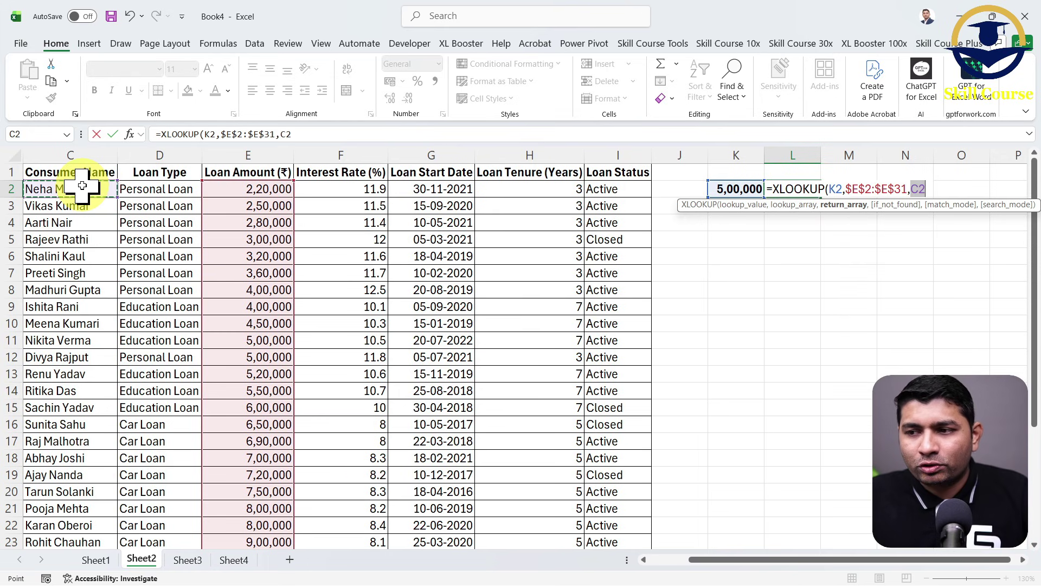
key(ctrl+shift+Down)
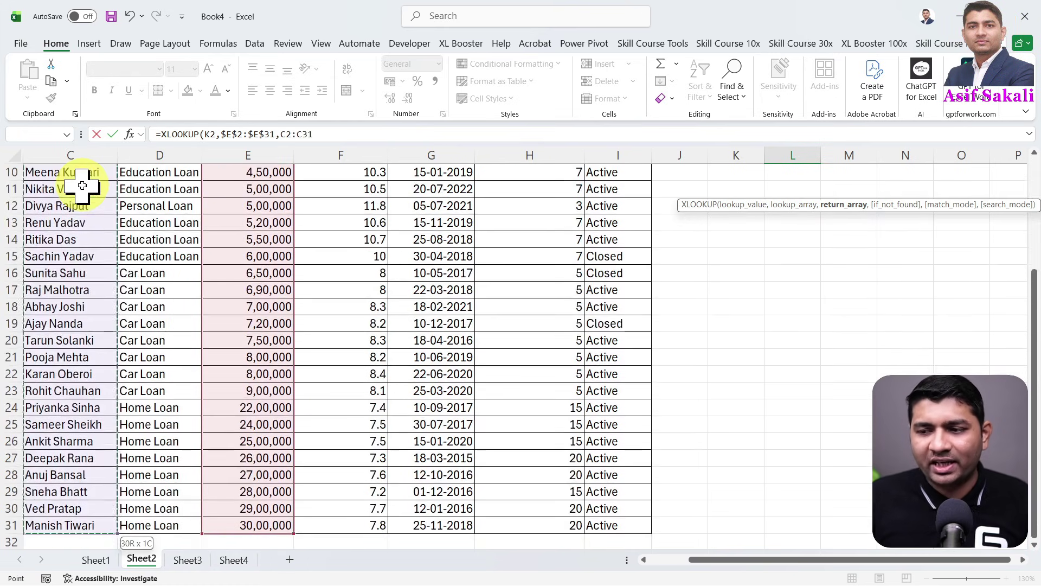
scroll(81, 186, up, 3)
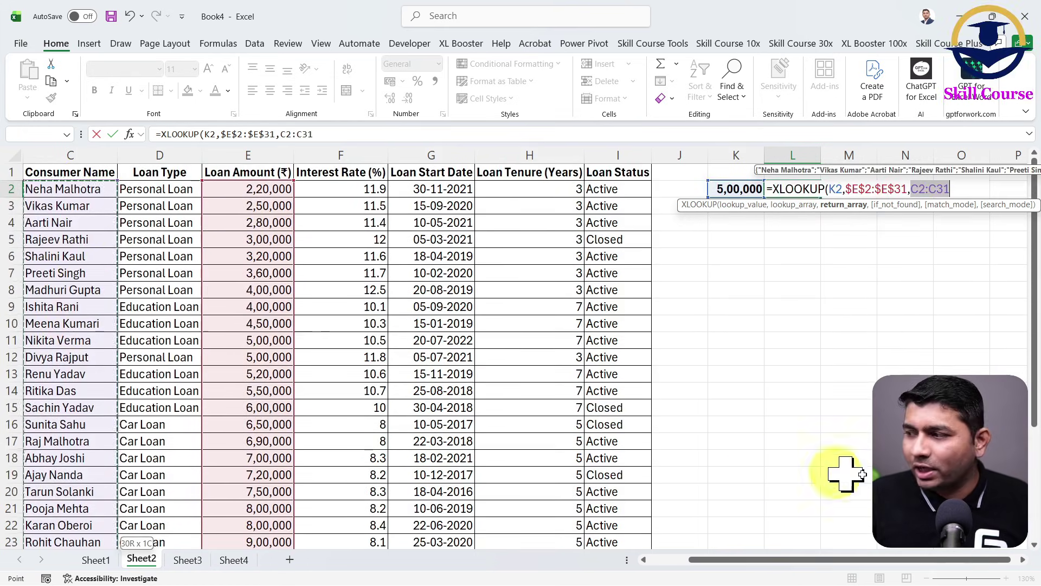
drag(922, 559, 1003, 559)
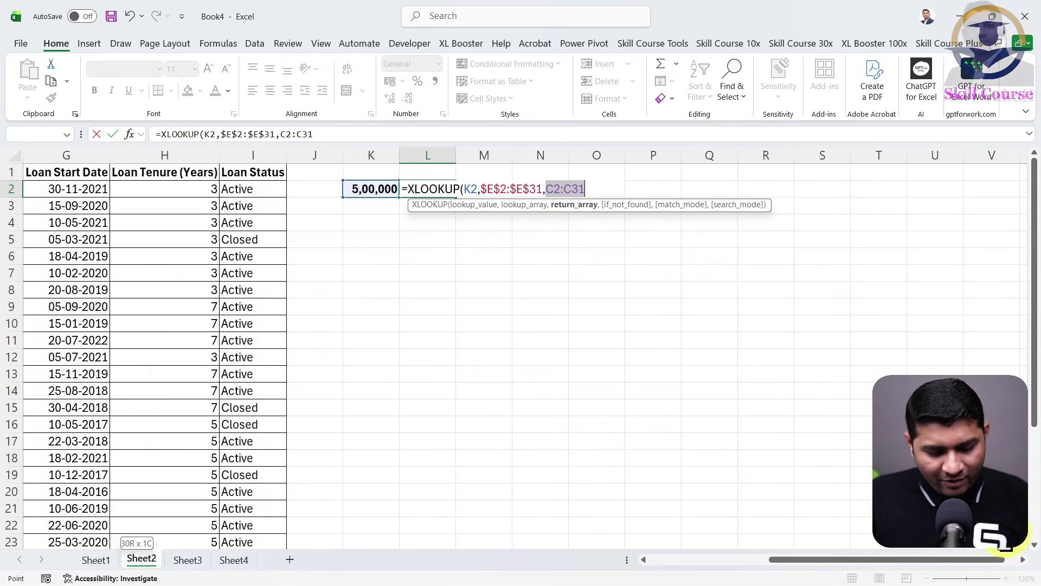
key(F4)
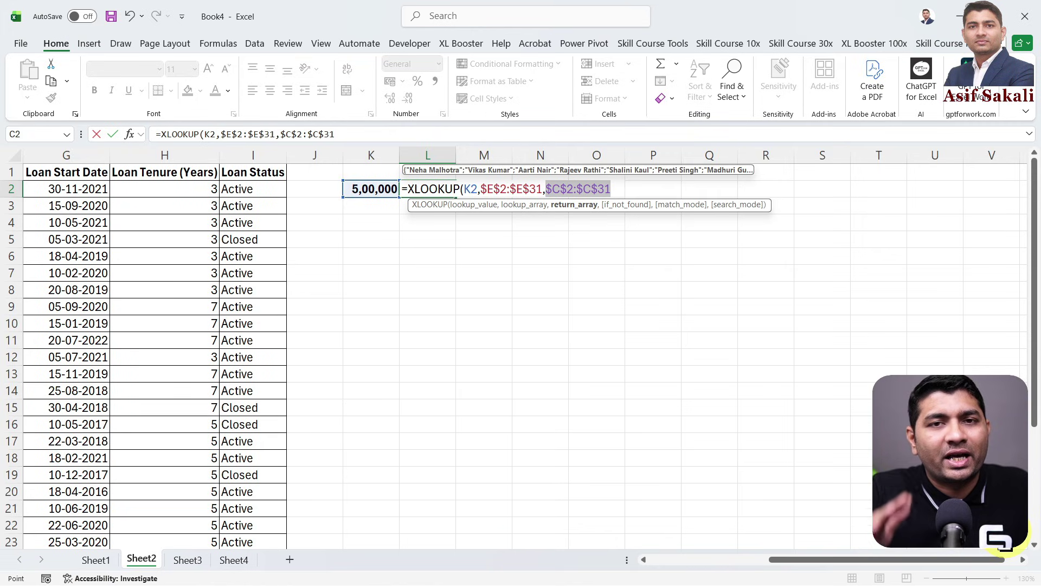
text(,)
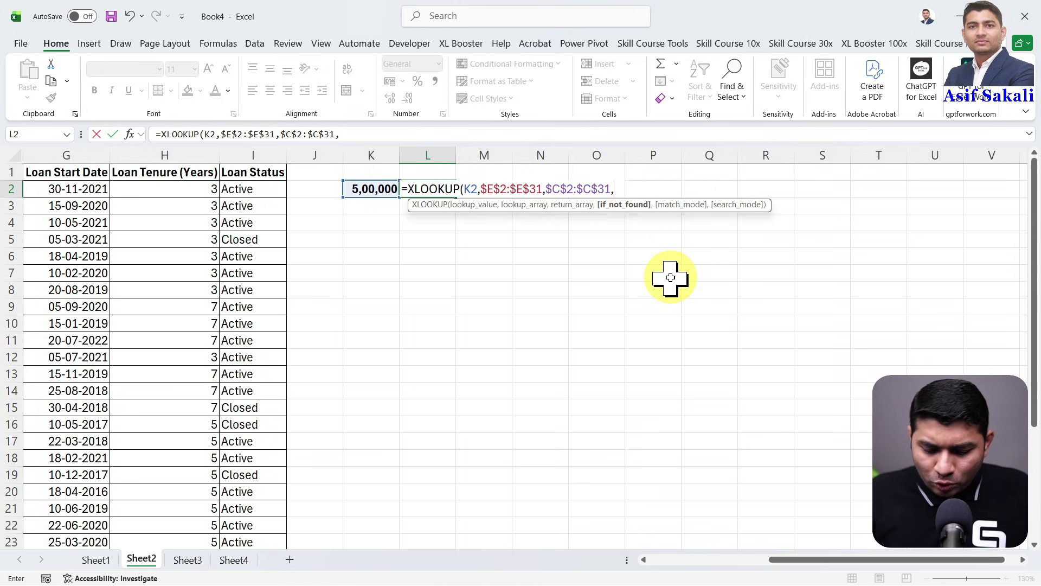
text("NO)
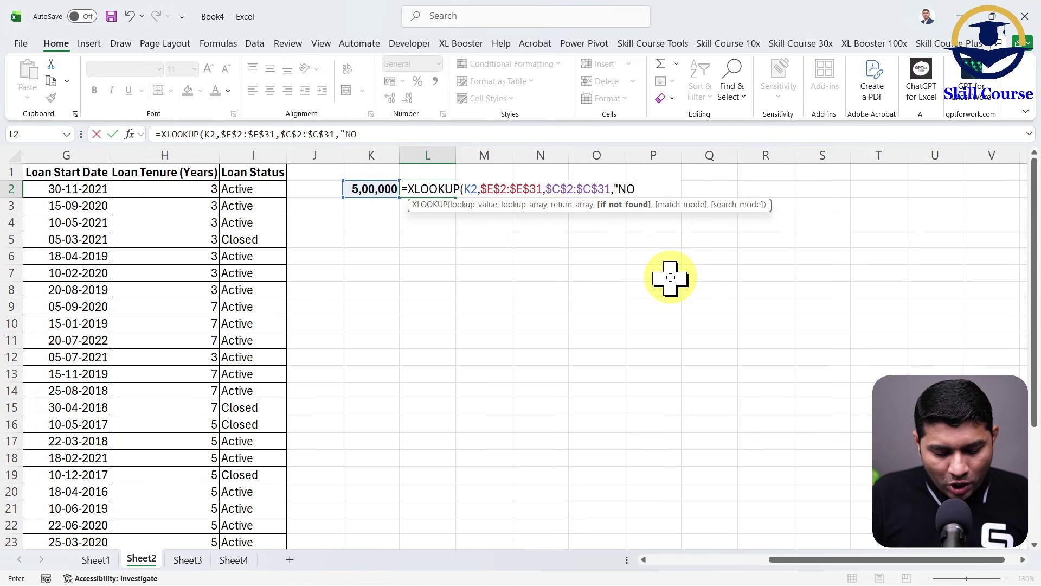
text(T MATCH",)
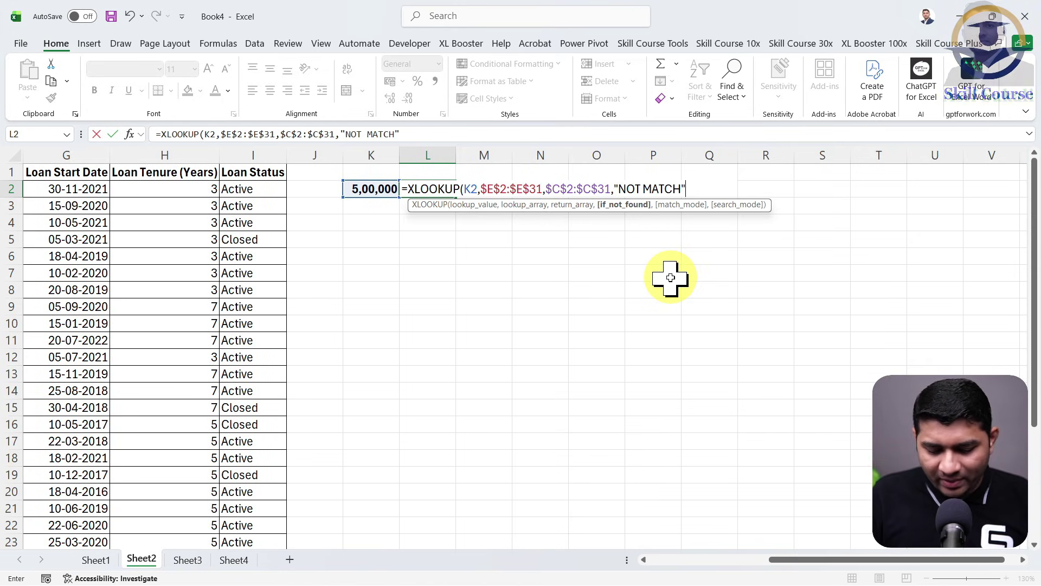
text(0,)
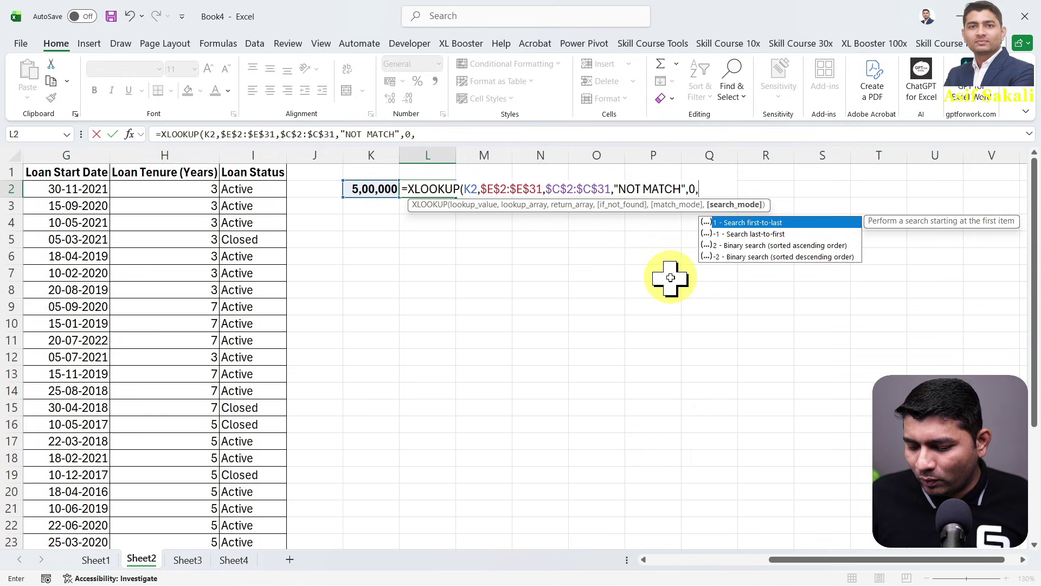
text(2)
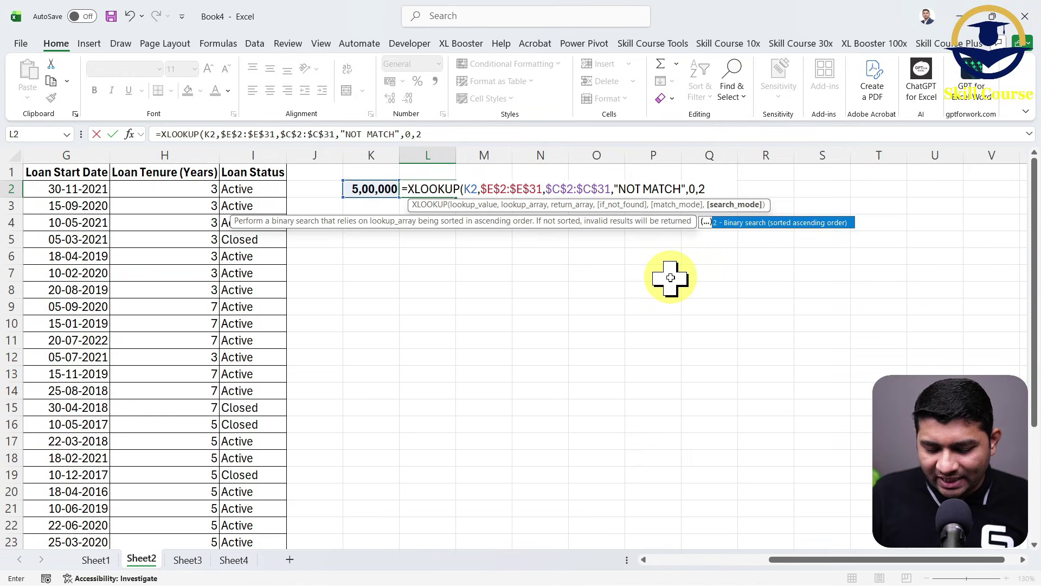
text())
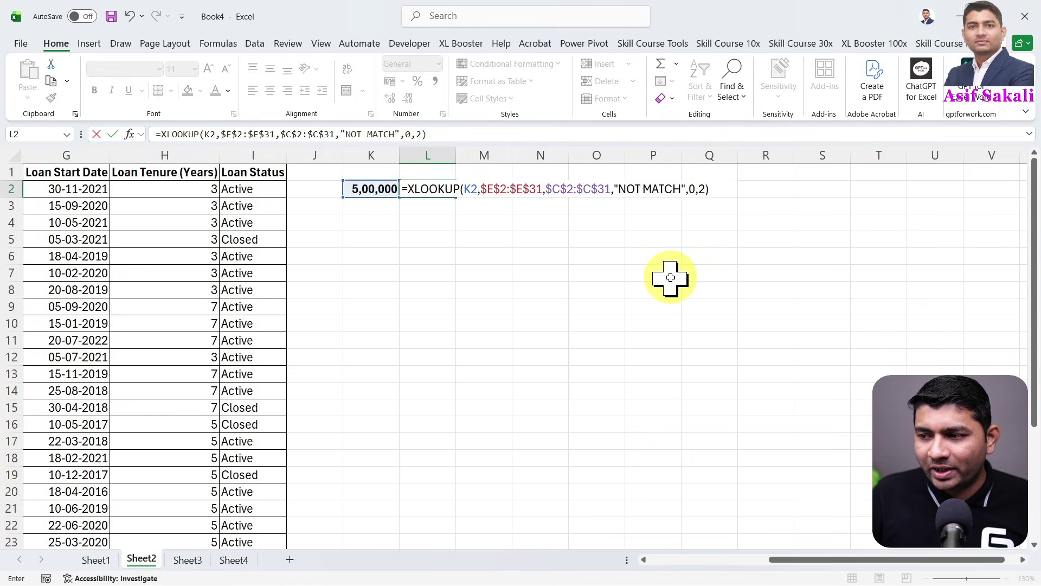
key(Return)
key(Up)
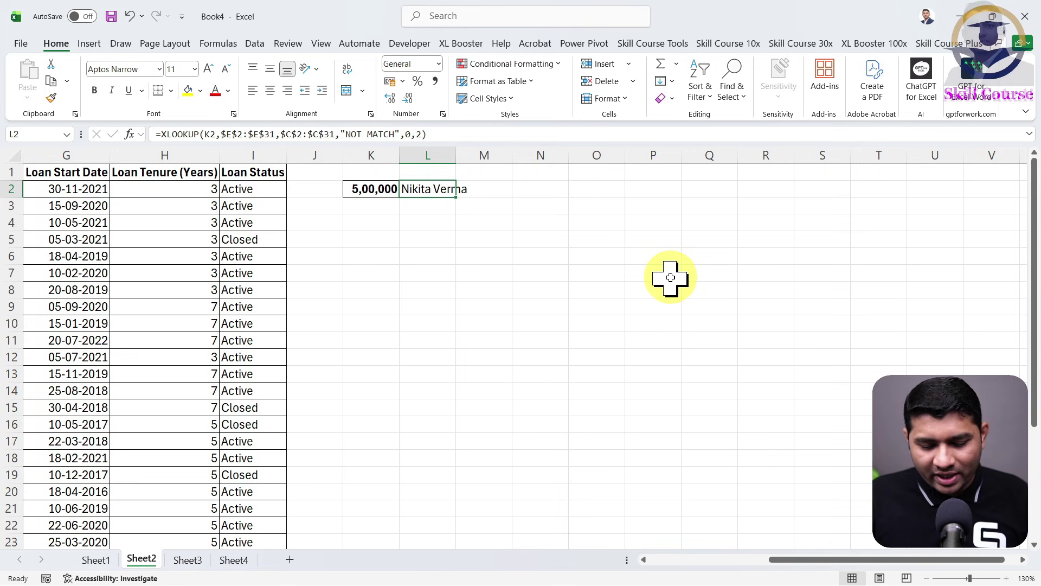
double_click(455, 157)
drag(786, 560, 662, 570)
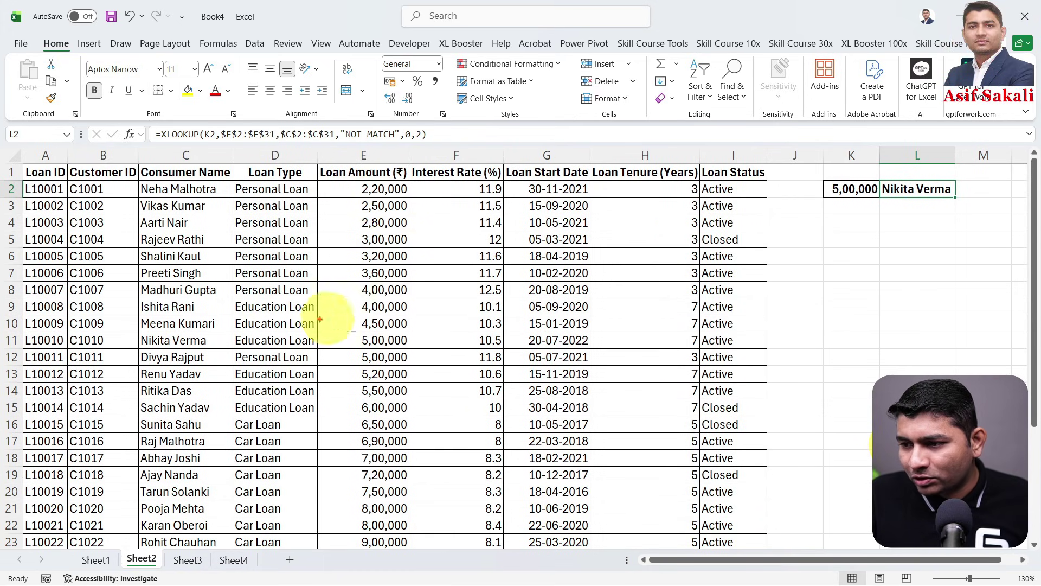
mouse_move(140, 350)
mouse_down()
mouse_move(407, 349)
mouse_move(529, 273)
mouse_up()
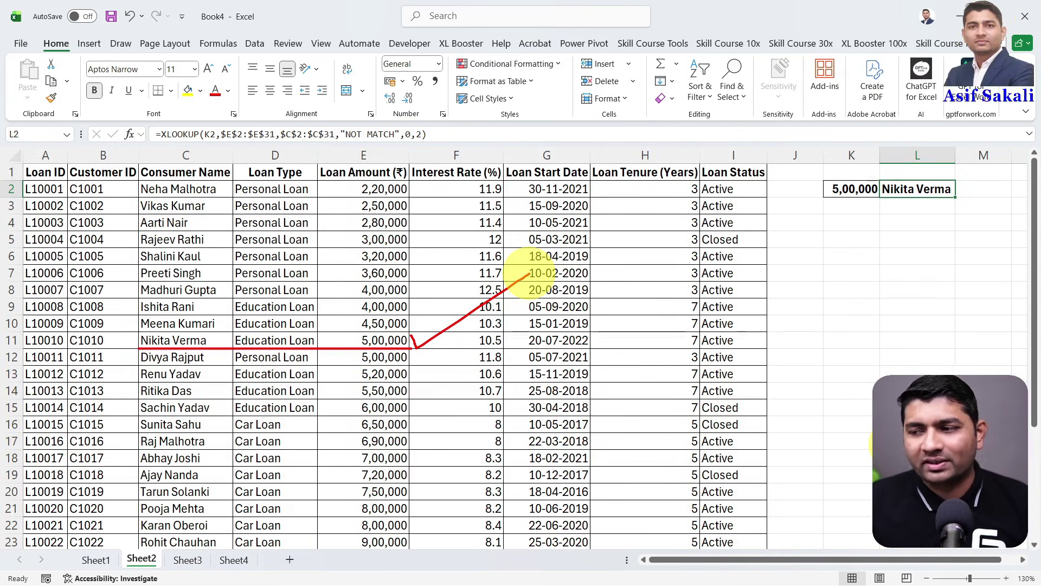
key(Escape)
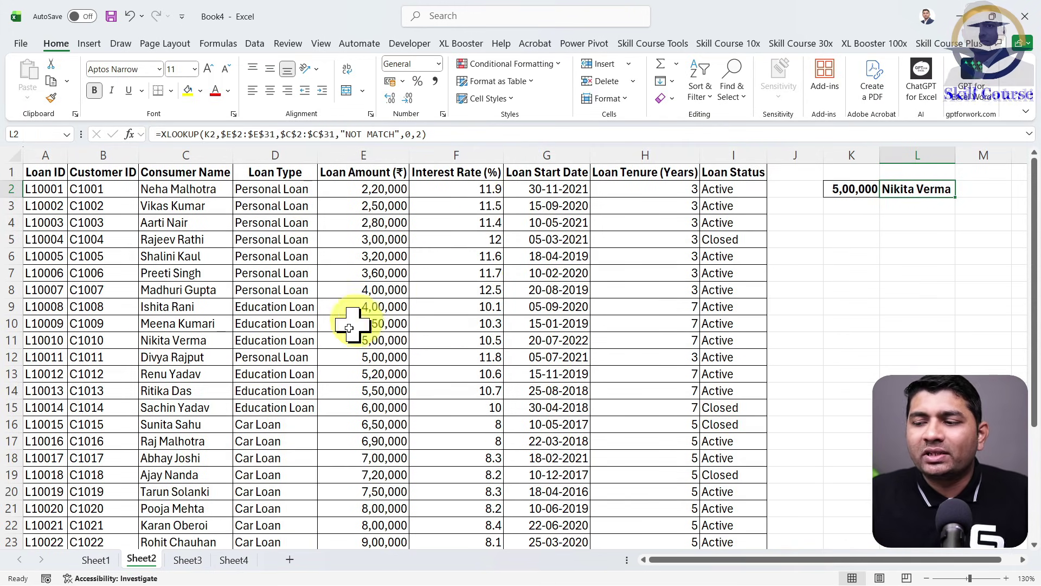
click(187, 560)
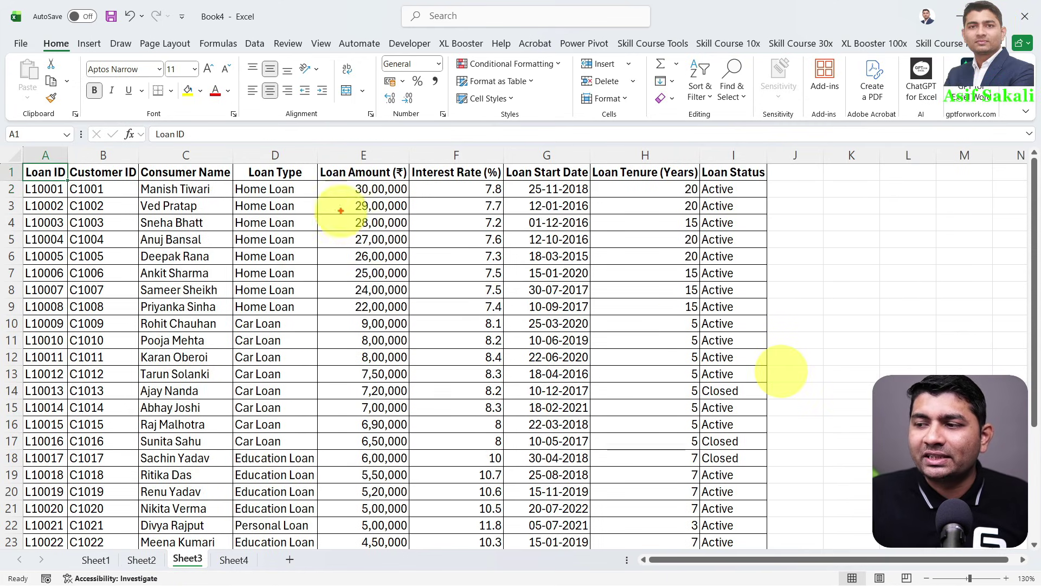
Copy the 4,00,000 loan amount from E24 and paste it into K2
mouse_move(316, 177)
mouse_down()
mouse_move(414, 344)
mouse_move(413, 537)
mouse_up()
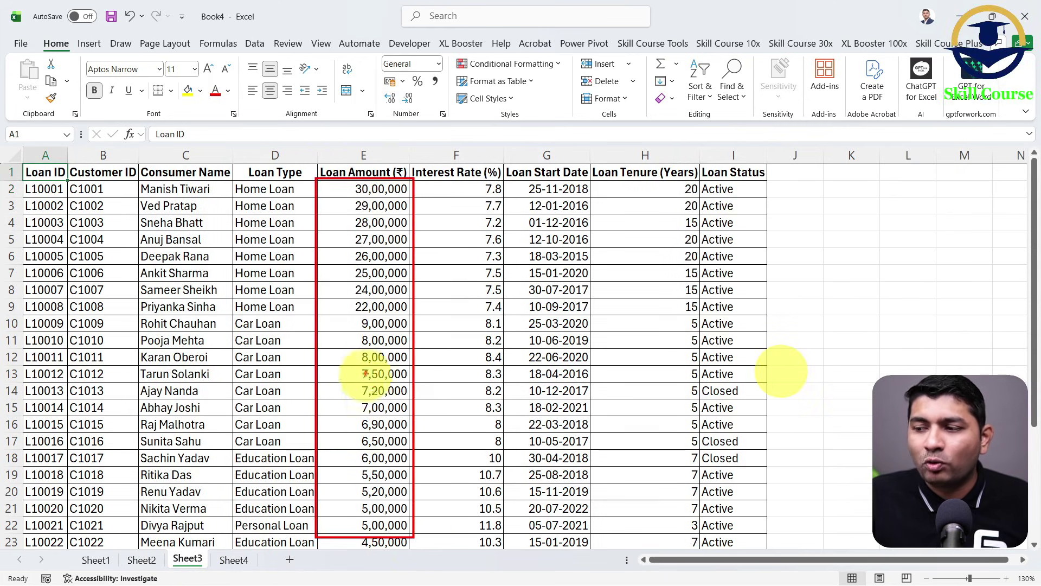
drag(361, 352, 512, 297)
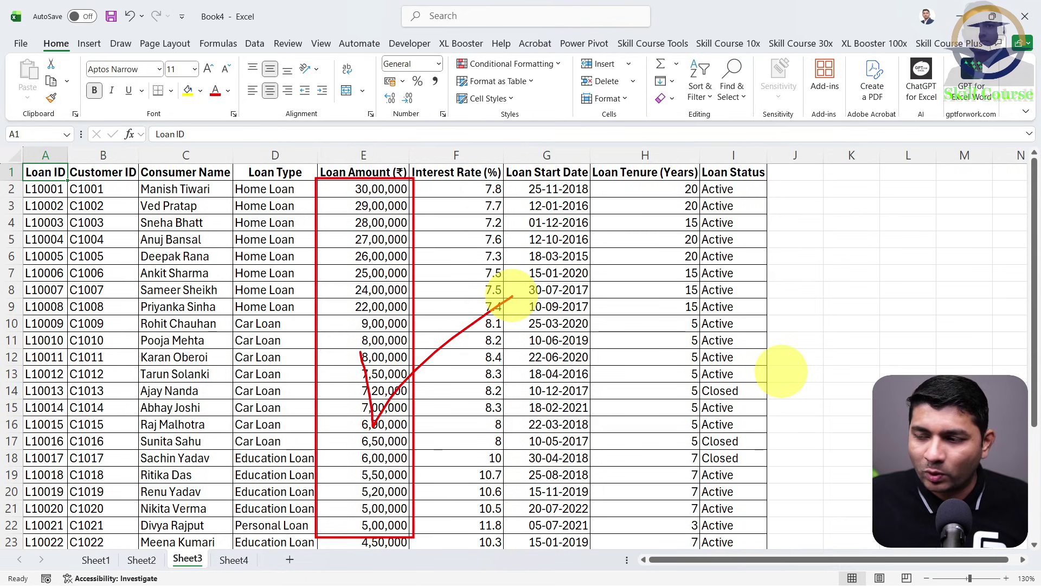
key(Escape)
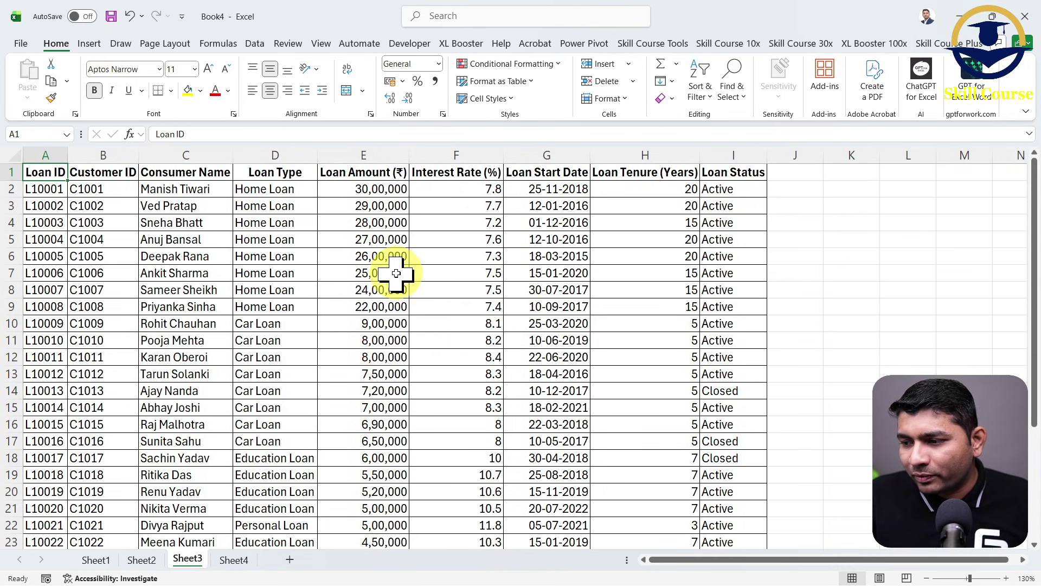
scroll(396, 273, down, 3)
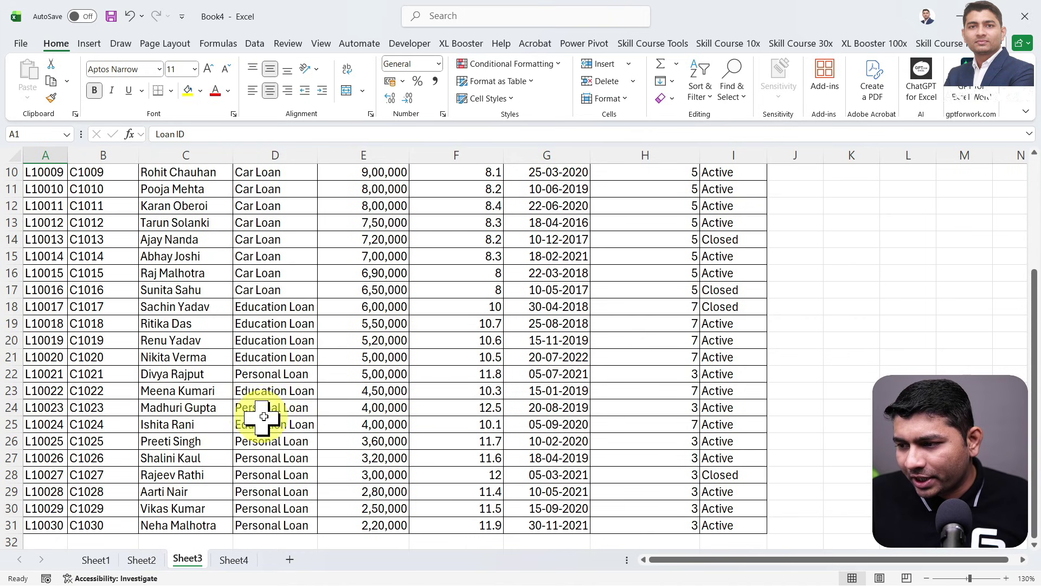
click(387, 411)
key(ctrl+c)
scroll(814, 379, up, 3)
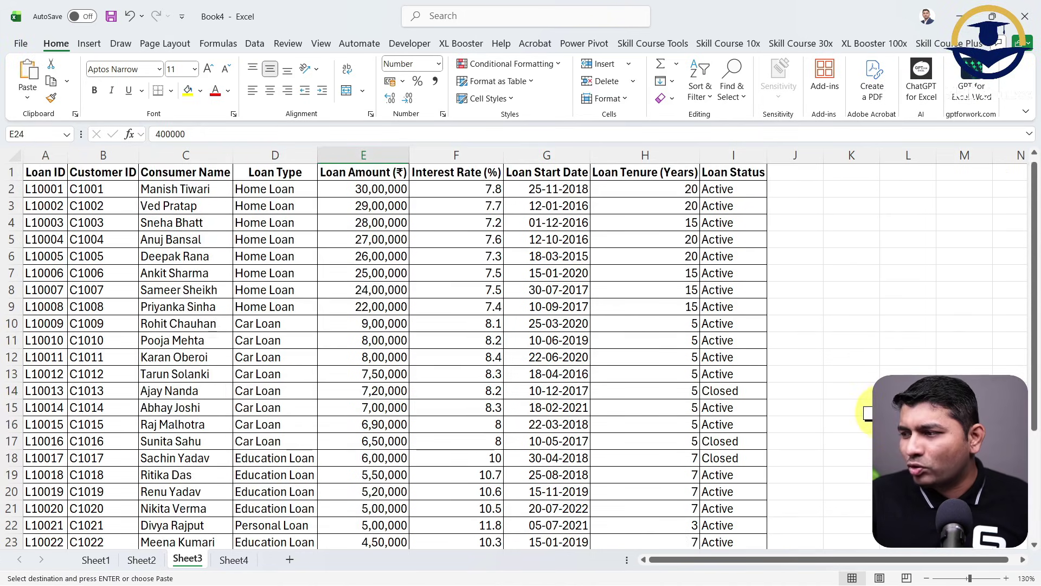
click(852, 191)
key(ctrl+v)
Start an XLOOKUP in L2 for K2 over the absolute amount range $E$2:$E$31
click(907, 191)
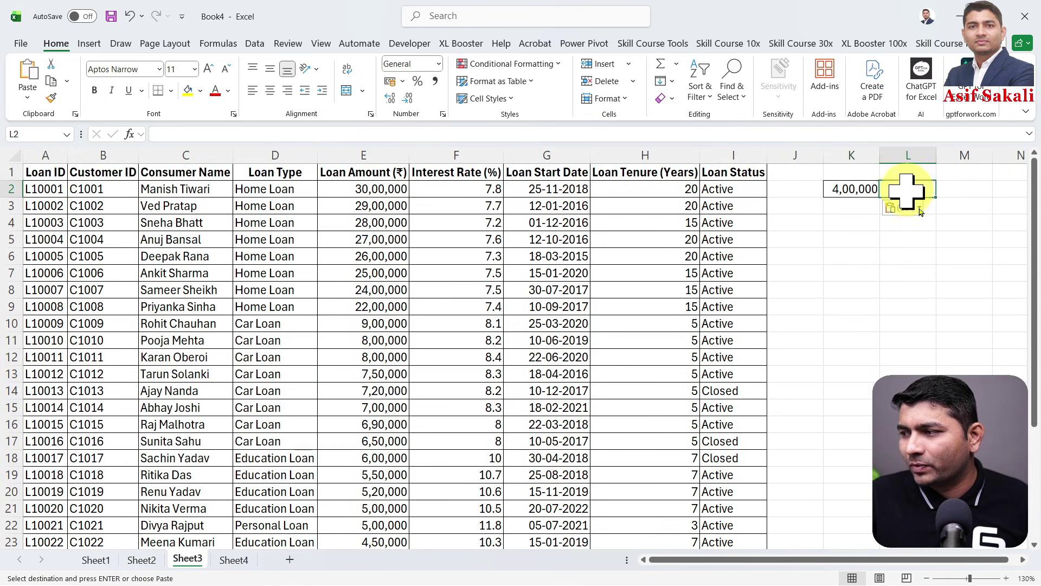
text(=XLOOKUP()
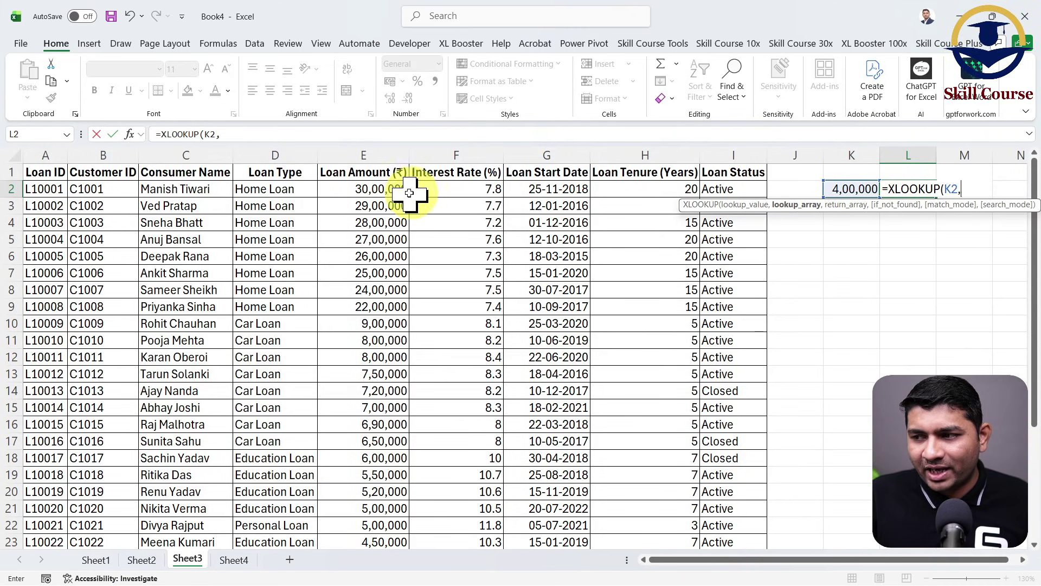
key(ctrl+shift+Down)
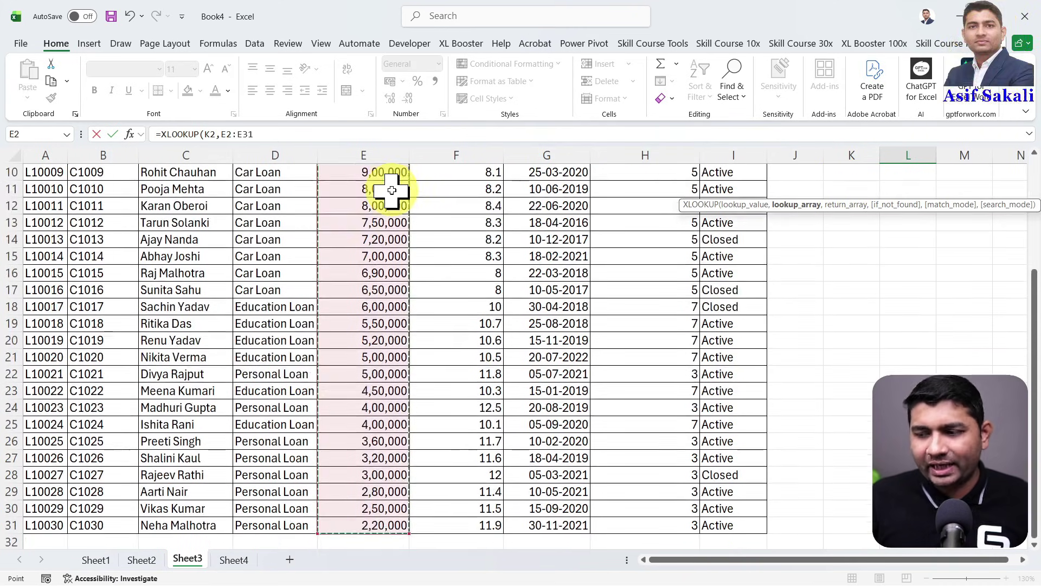
scroll(465, 355, up, 3)
key(F4)
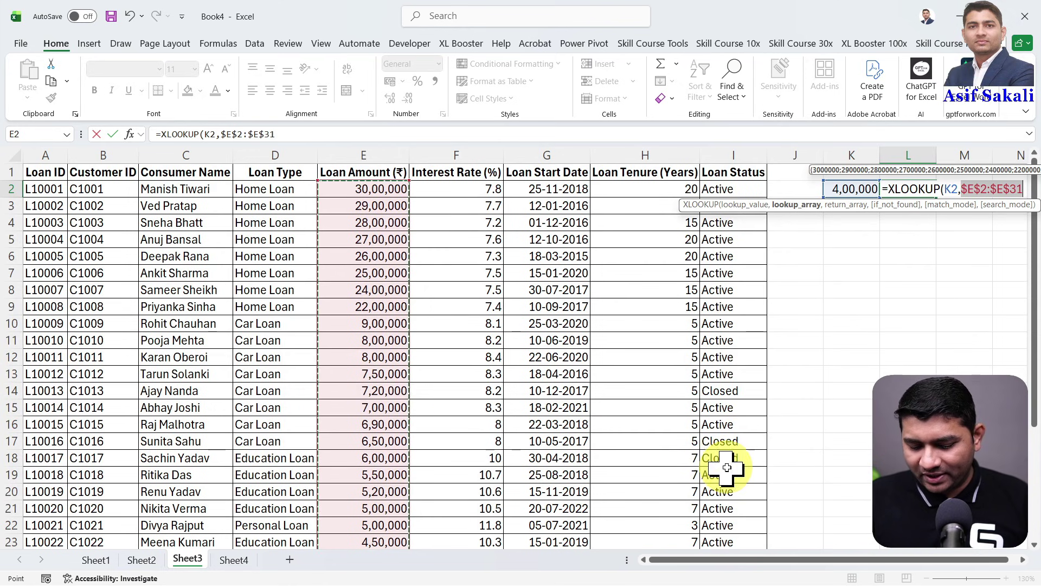
text(,)
Finish it with $C$2:$C$31, "NOT MATCH", 0, -2, then bold Ishita Rani and widen column L
click(1023, 560)
click(1023, 559)
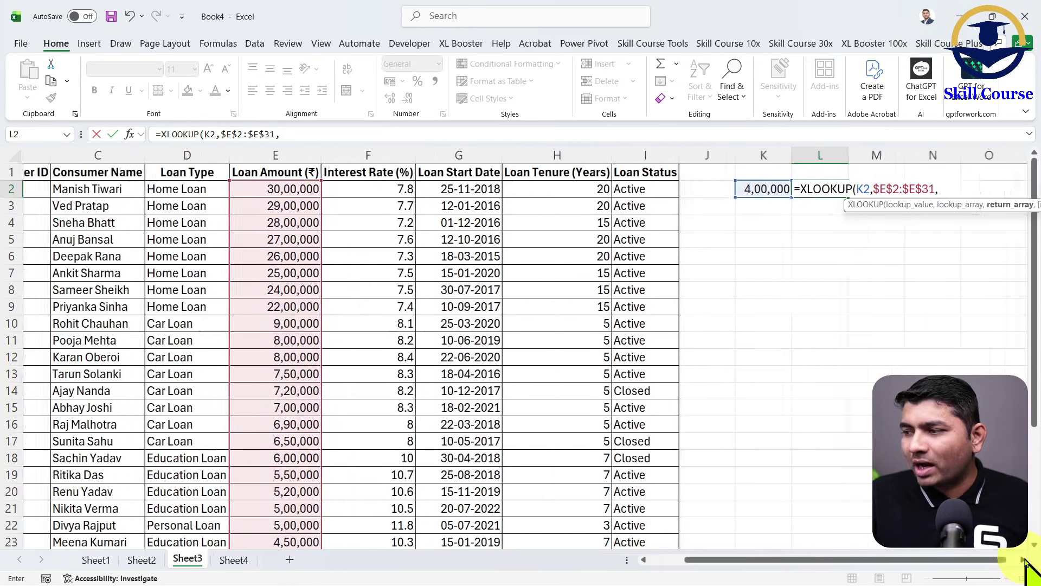
click(93, 191)
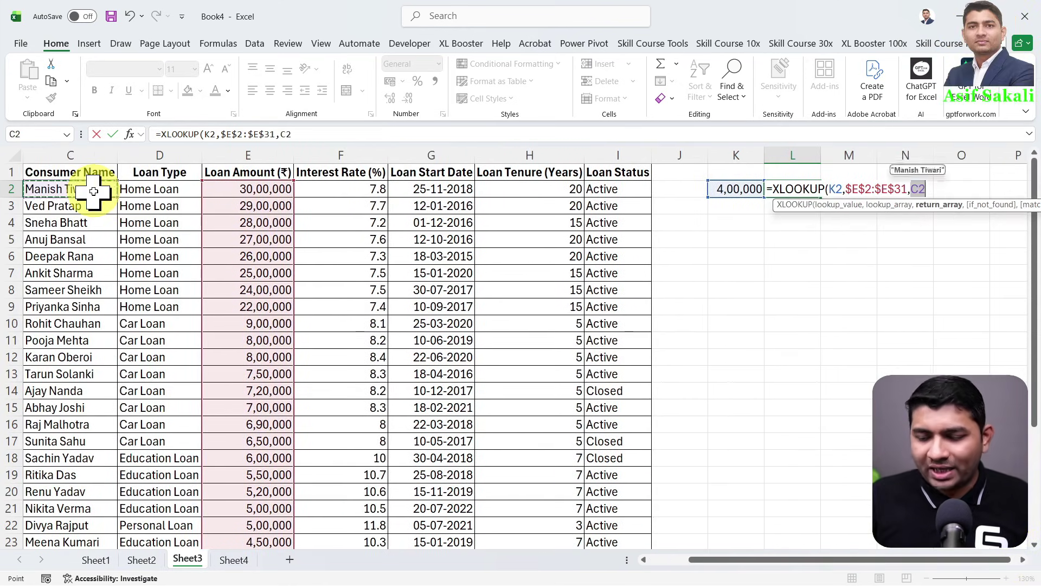
key(ctrl+shift+Down)
scroll(170, 349, up, 3)
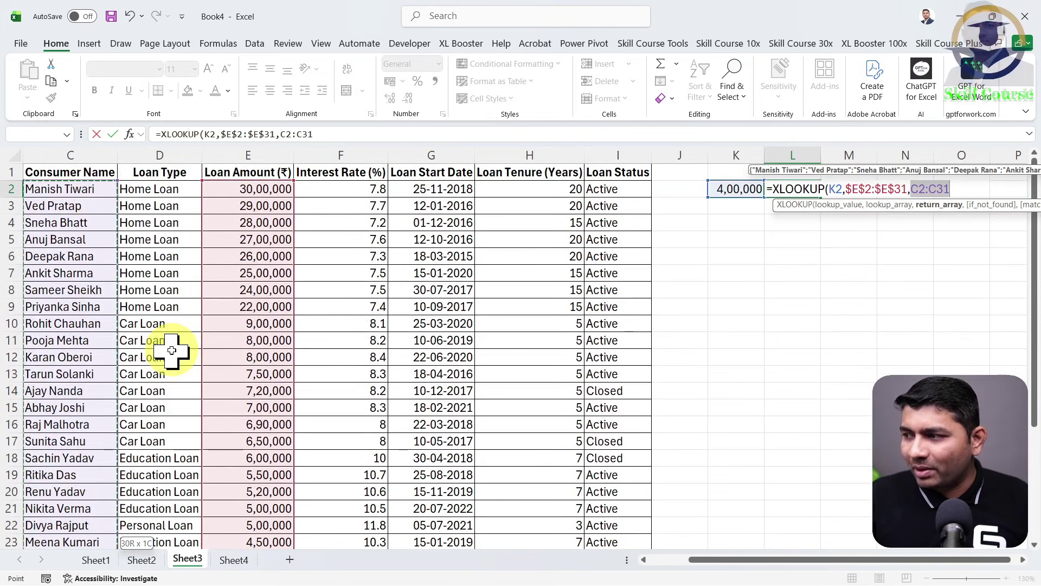
key(F4)
text(,)
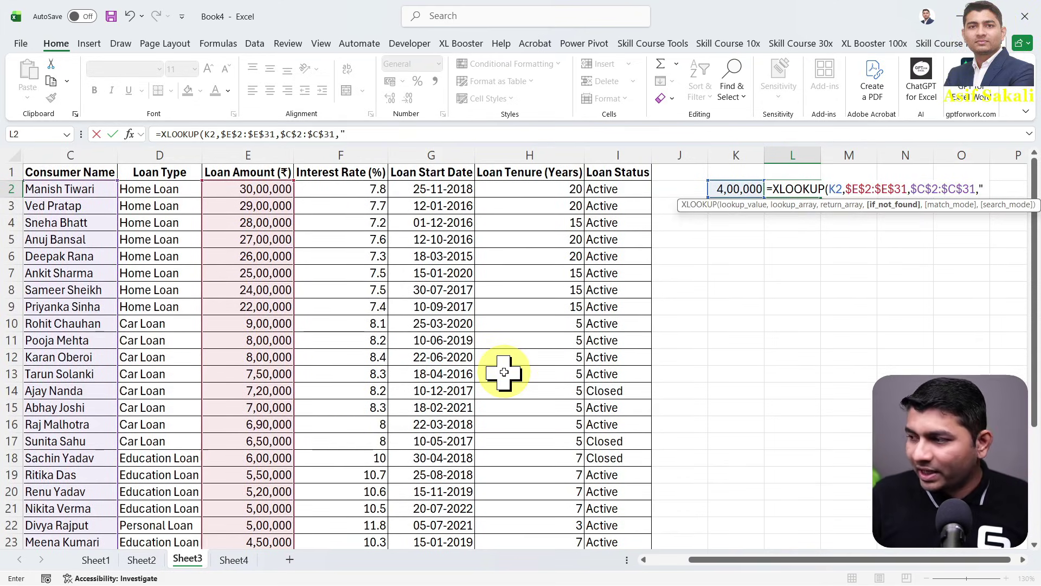
text("NOT MAT)
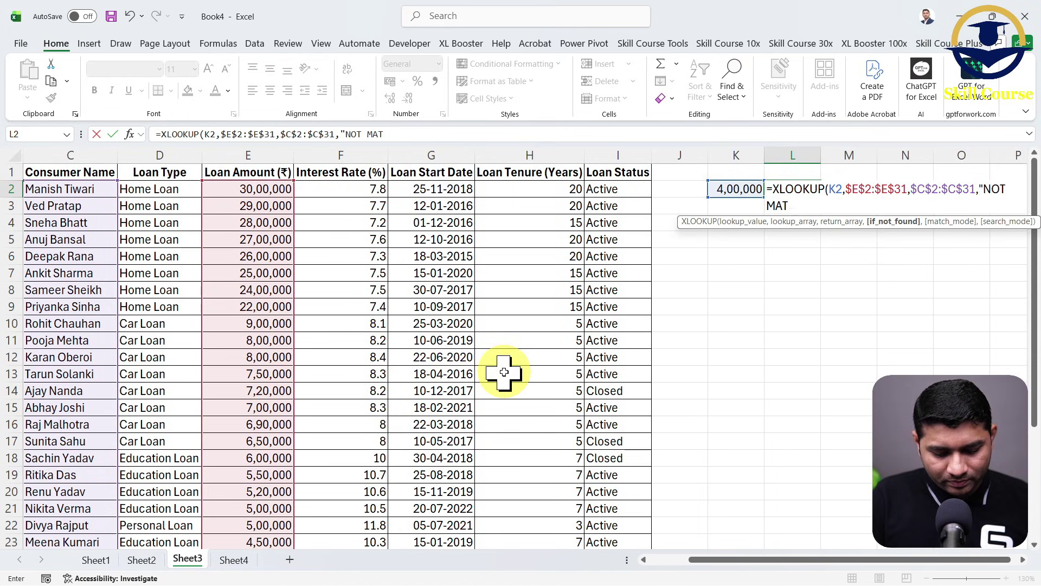
text(CH",)
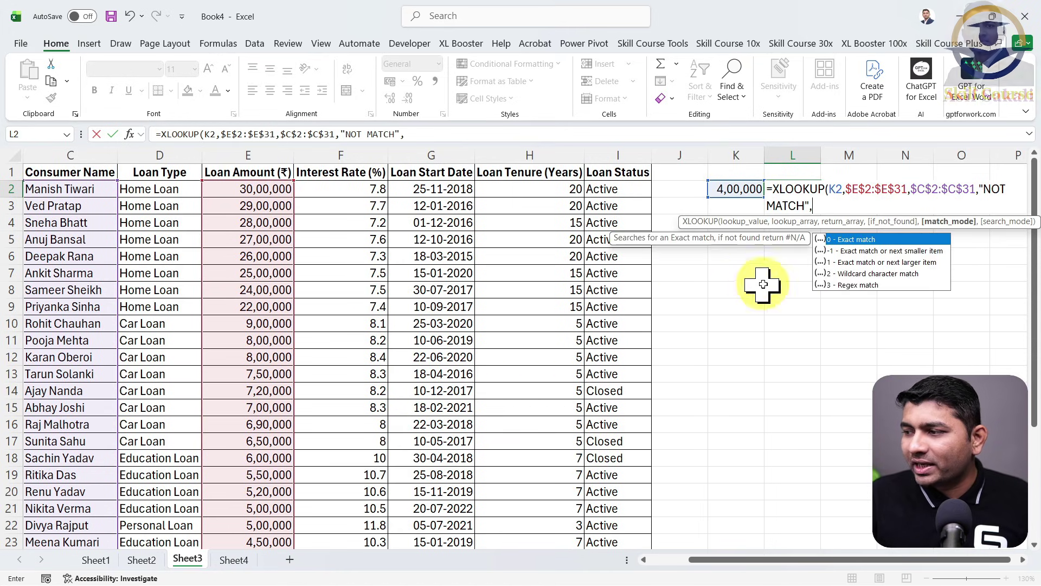
text(0,)
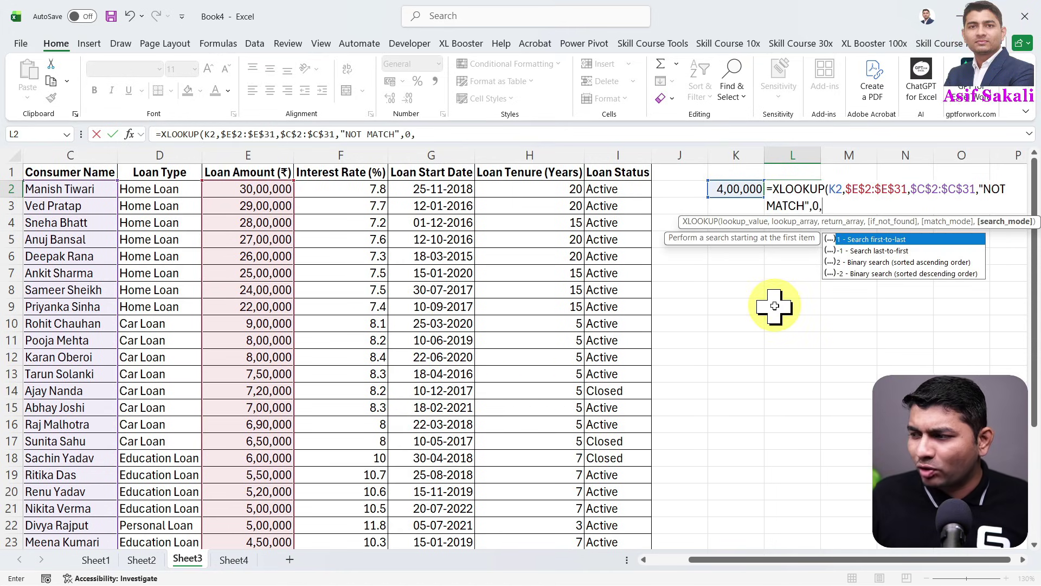
text(-2)
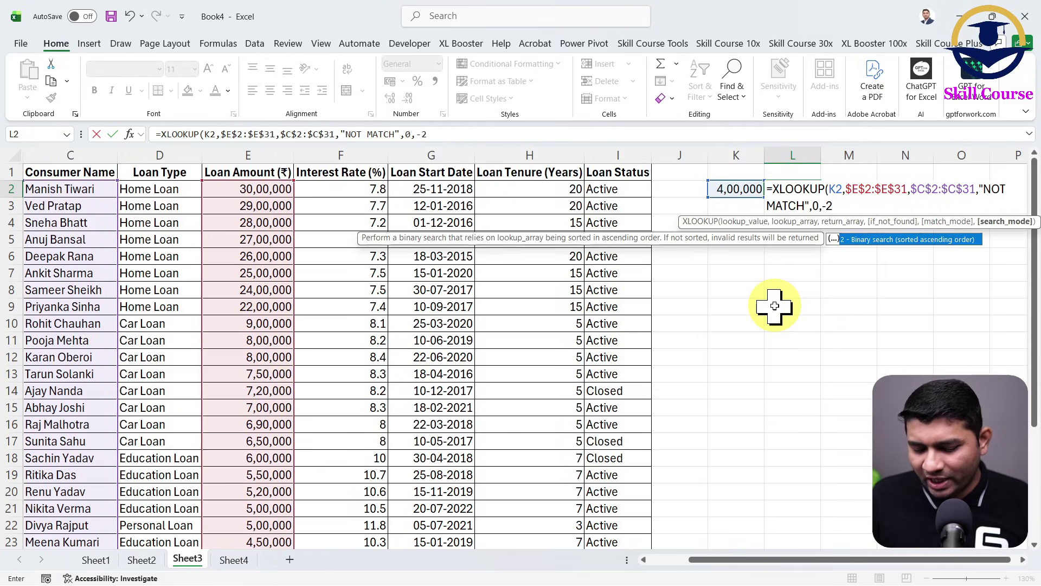
key(Return)
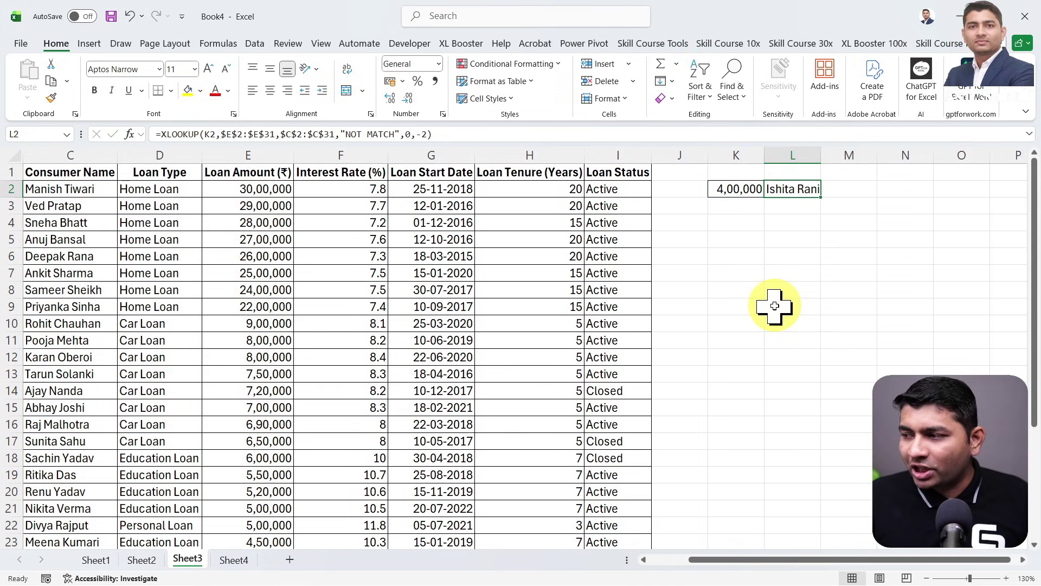
key(ctrl+b)
drag(821, 158, 842, 158)
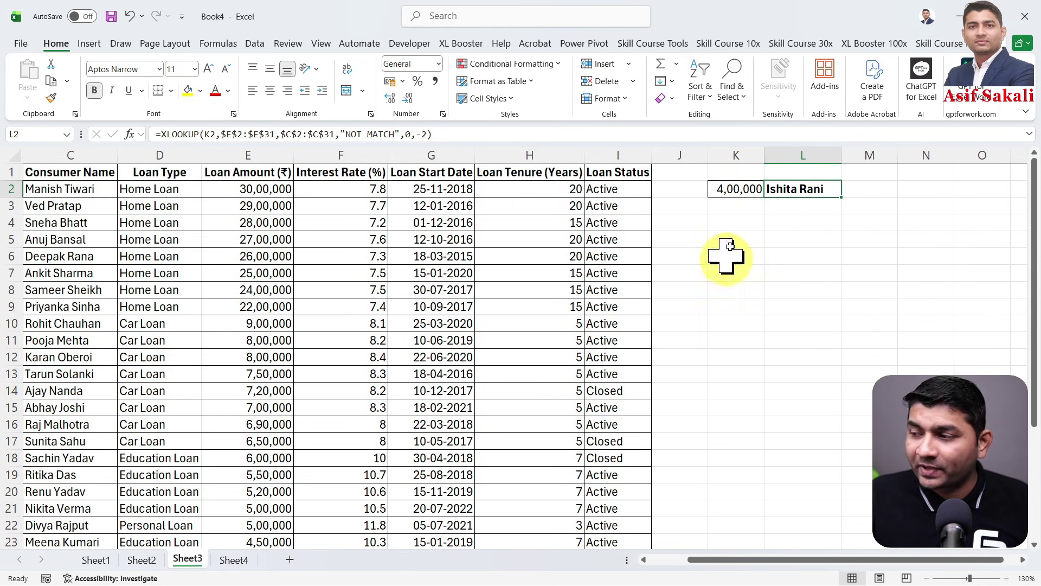
drag(709, 562, 668, 562)
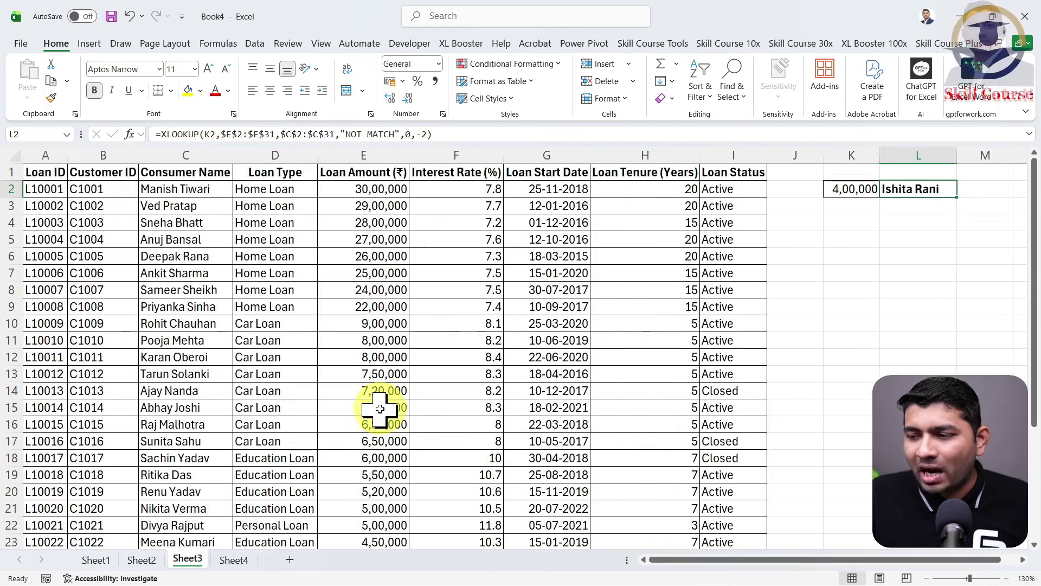
scroll(380, 408, down, 5)
drag(372, 429, 383, 325)
click(385, 324)
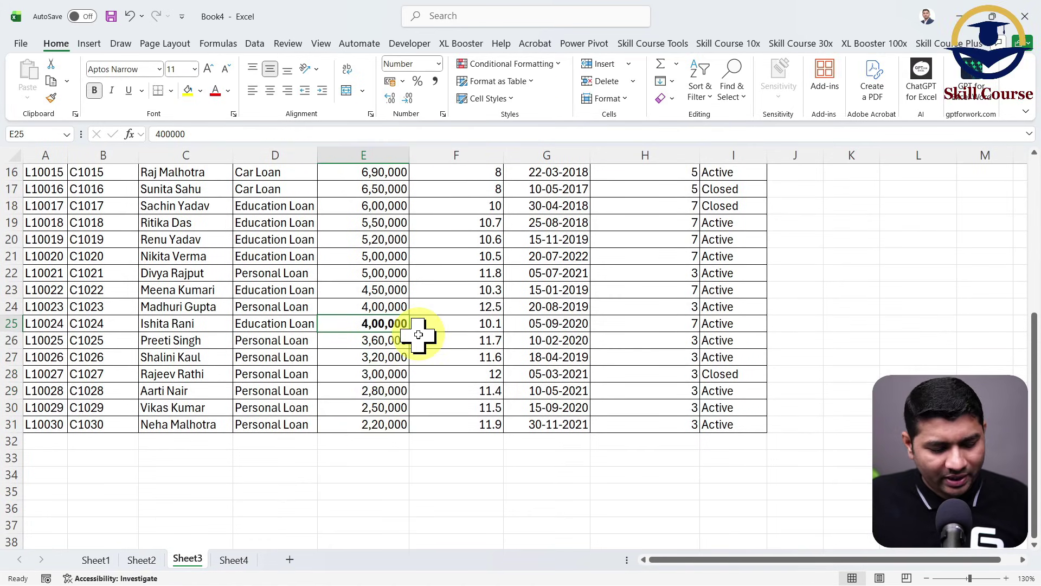
drag(412, 332, 140, 327)
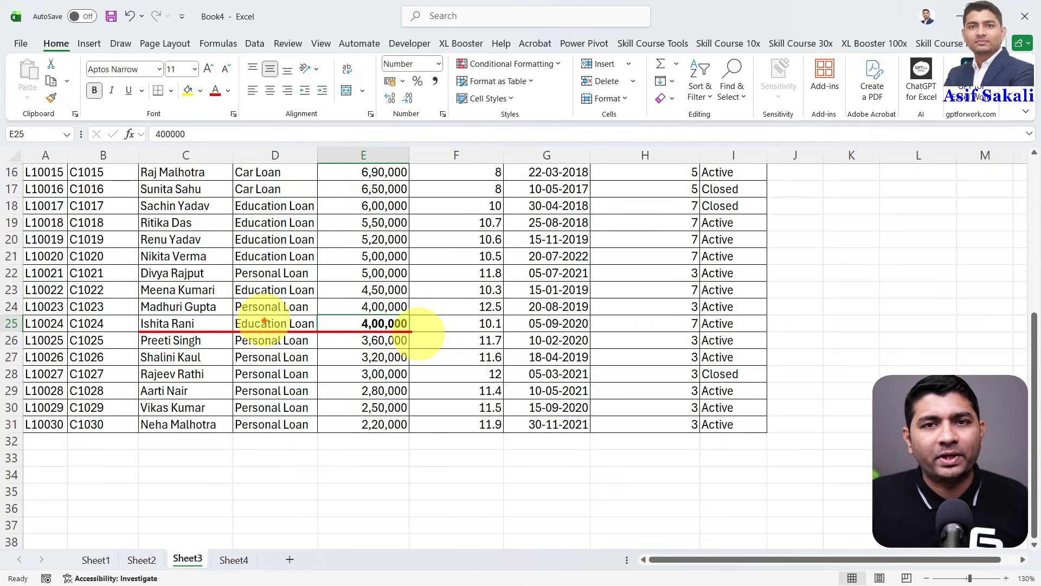
click(103, 563)
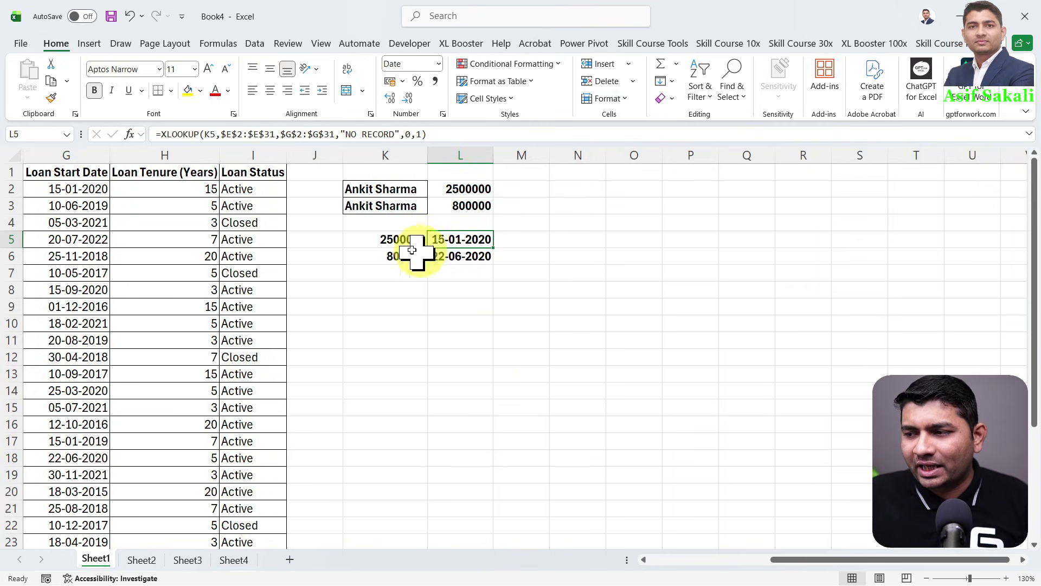
drag(412, 242, 436, 374)
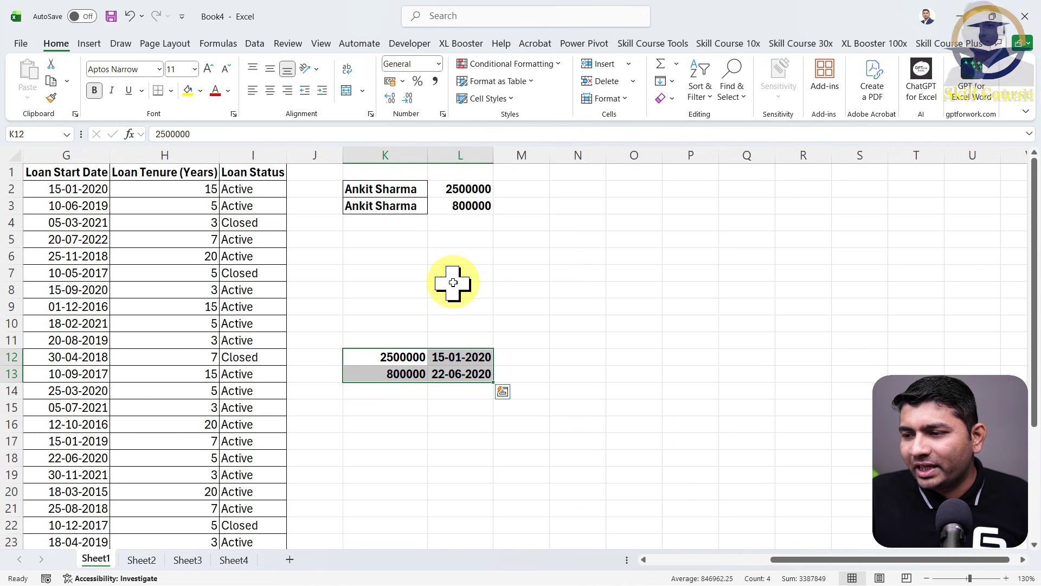
drag(792, 564, 662, 565)
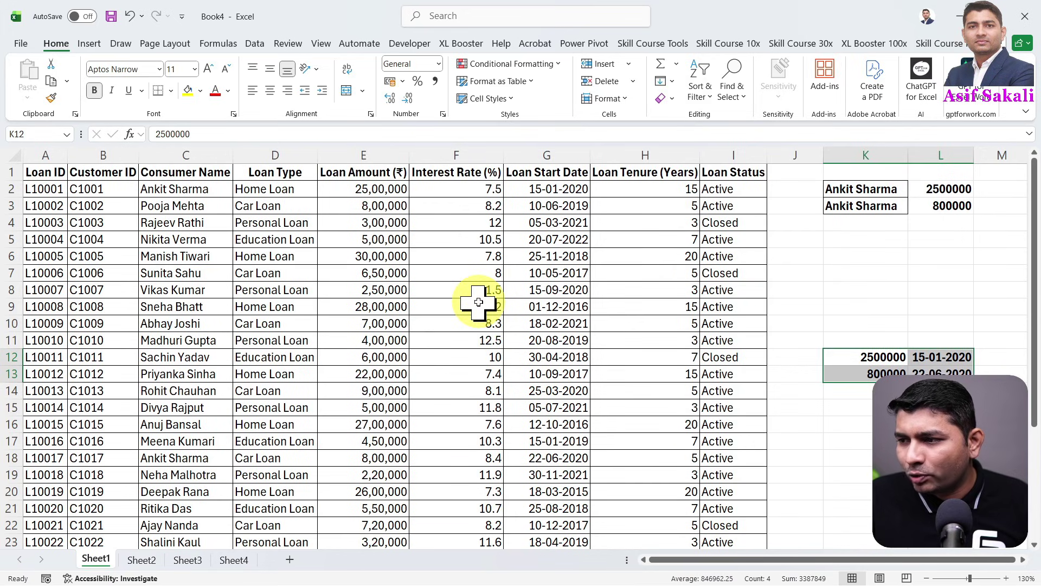
click(401, 239)
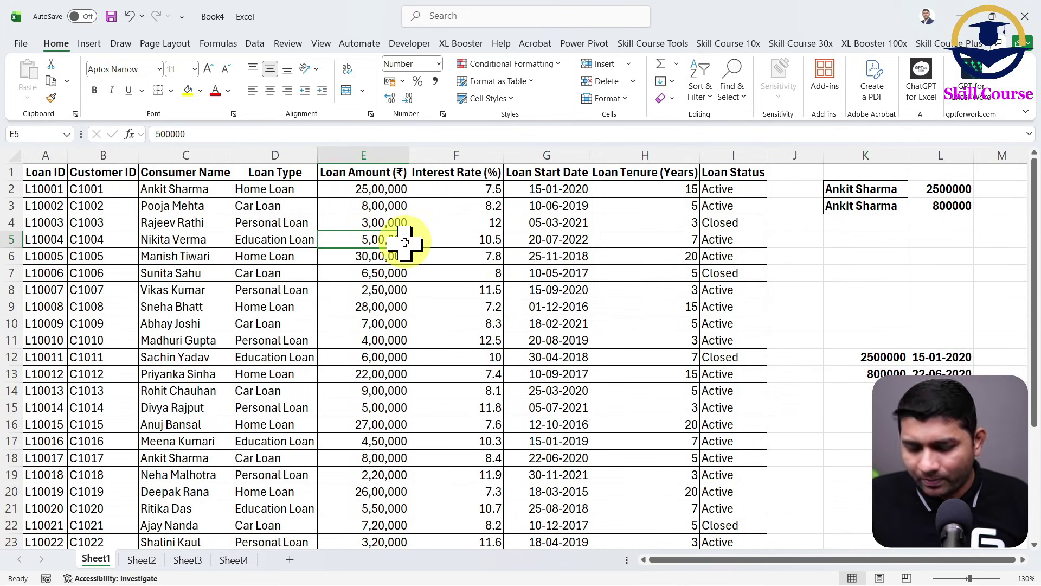
key(ctrl+b)
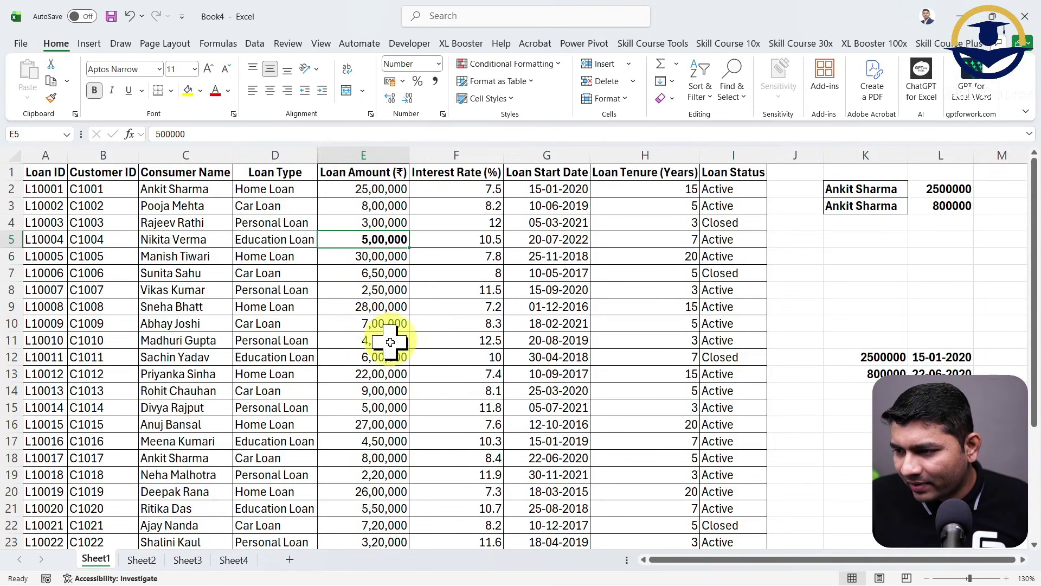
Copy the 5,00,000 amount from E15 into E22 and E27
click(394, 404)
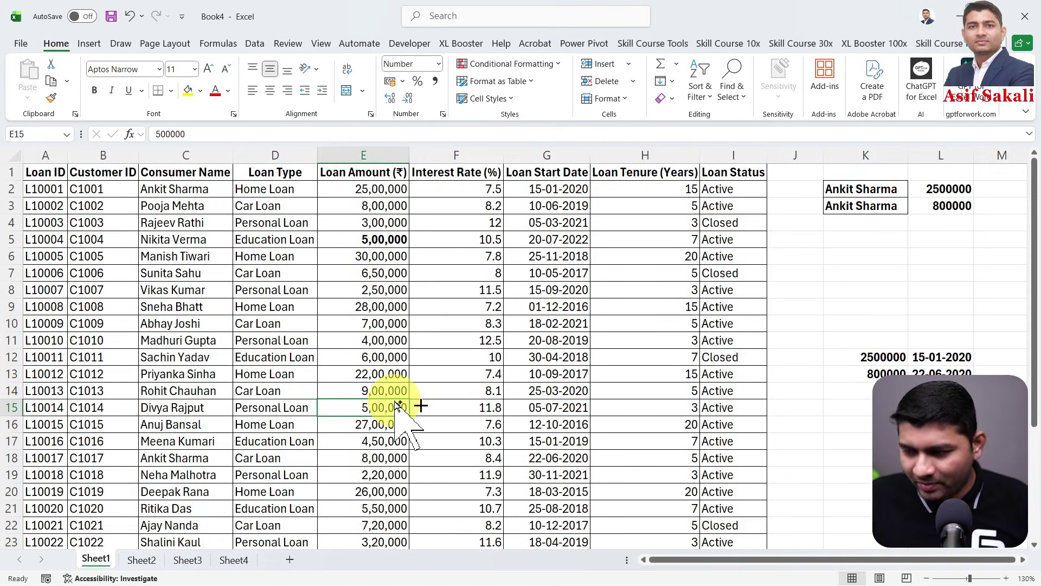
scroll(458, 401, down, 3)
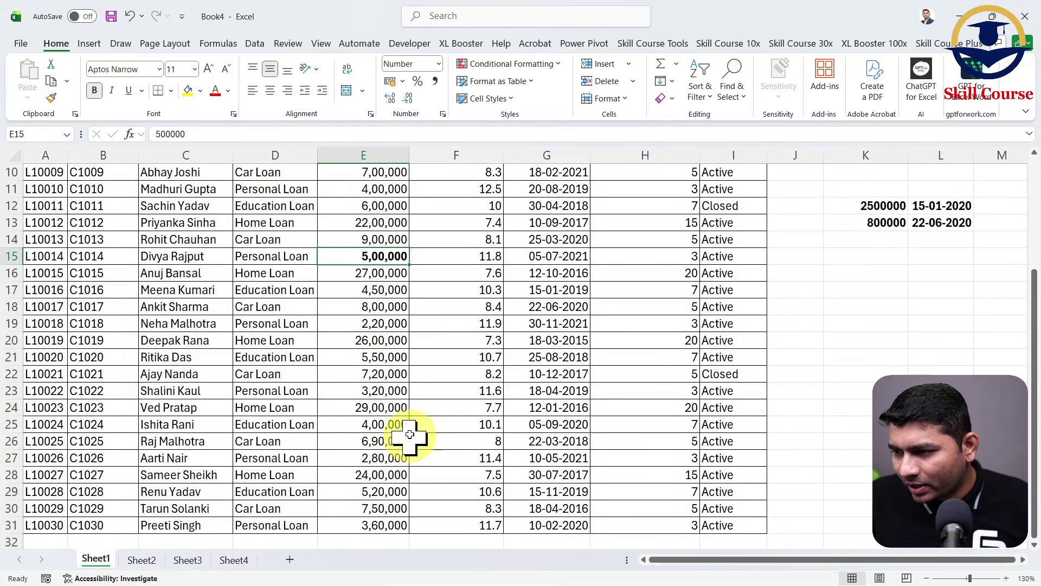
key(ctrl+c)
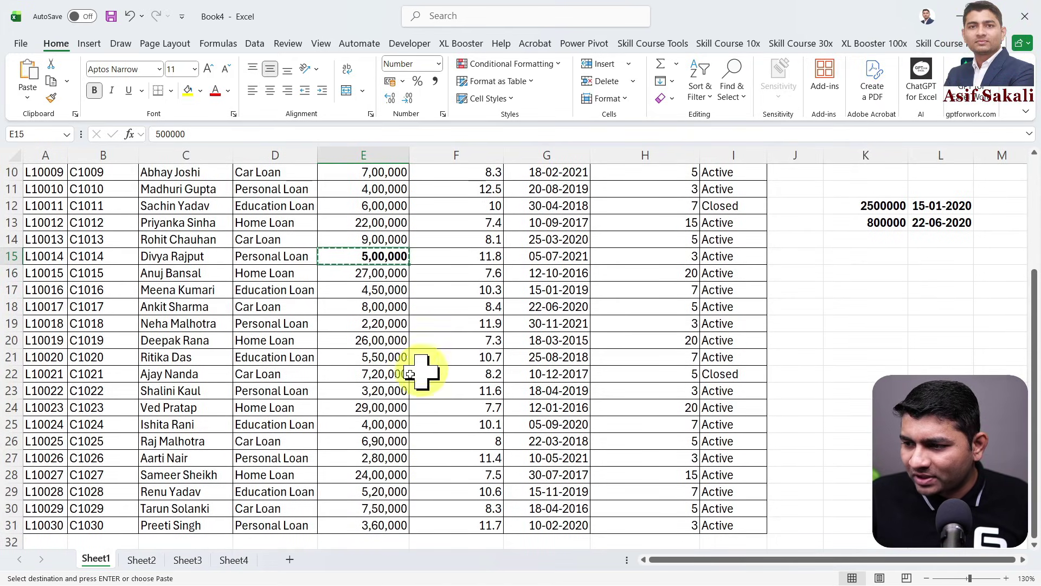
click(379, 375)
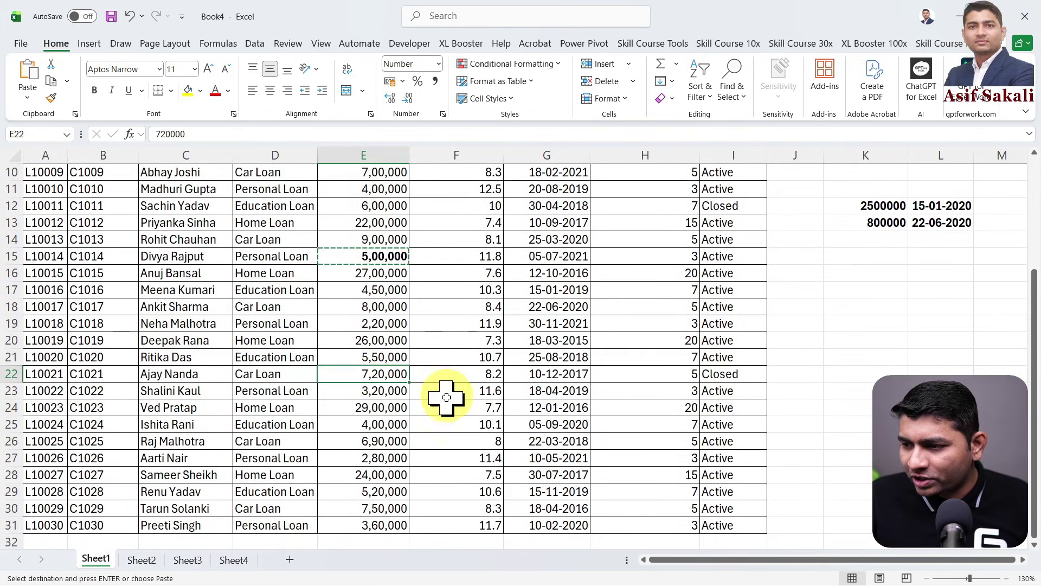
click(380, 456)
key(ctrl+v)
scroll(412, 402, up, 3)
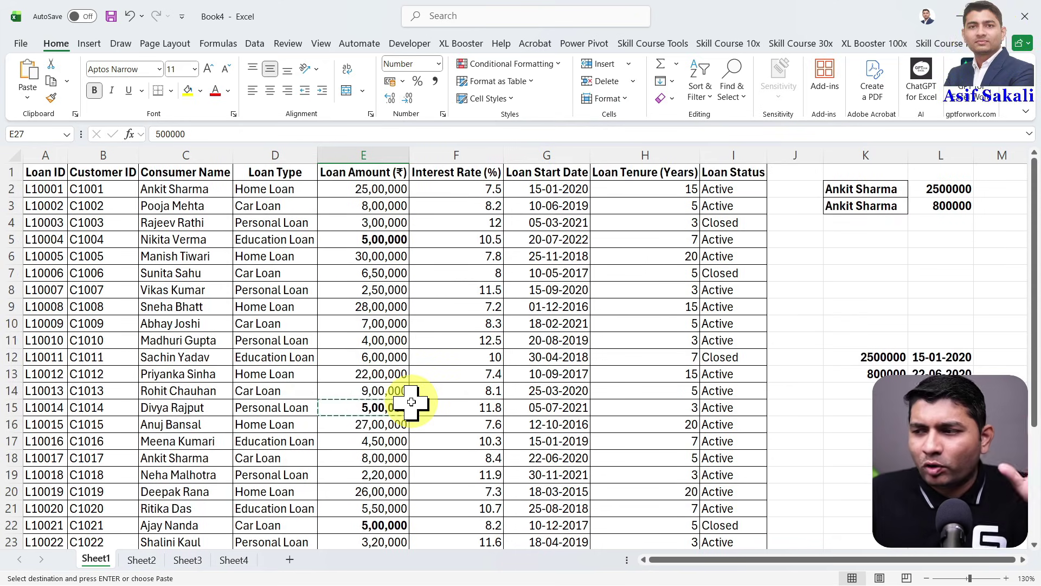
mouse_move(325, 220)
mouse_down()
mouse_move(452, 262)
mouse_move(518, 211)
mouse_up()
mouse_move(429, 386)
mouse_down()
mouse_move(439, 416)
mouse_move(597, 336)
mouse_up()
mouse_move(423, 507)
mouse_down()
mouse_move(431, 537)
mouse_move(702, 439)
mouse_up()
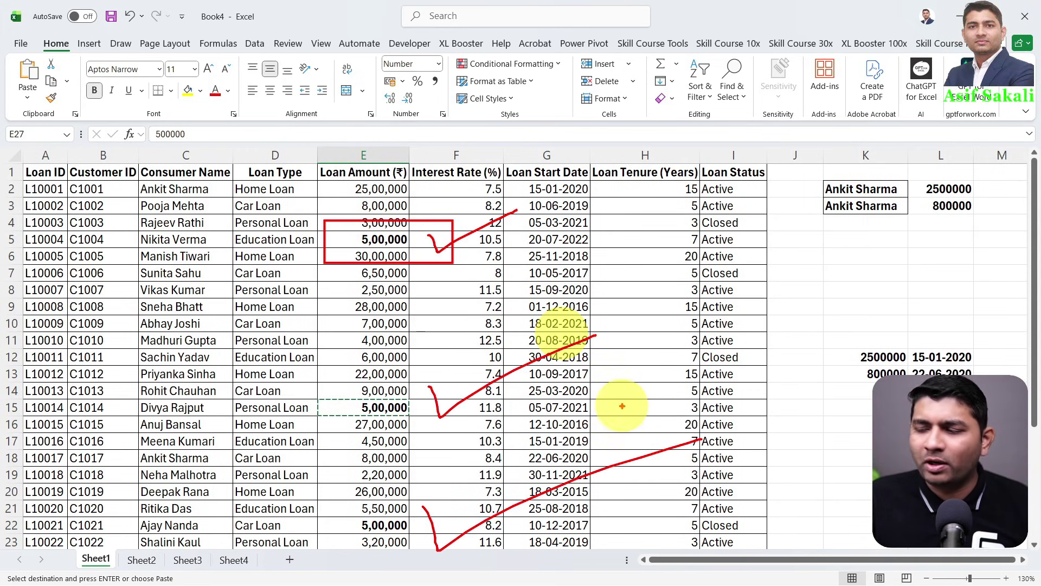
key(Escape)
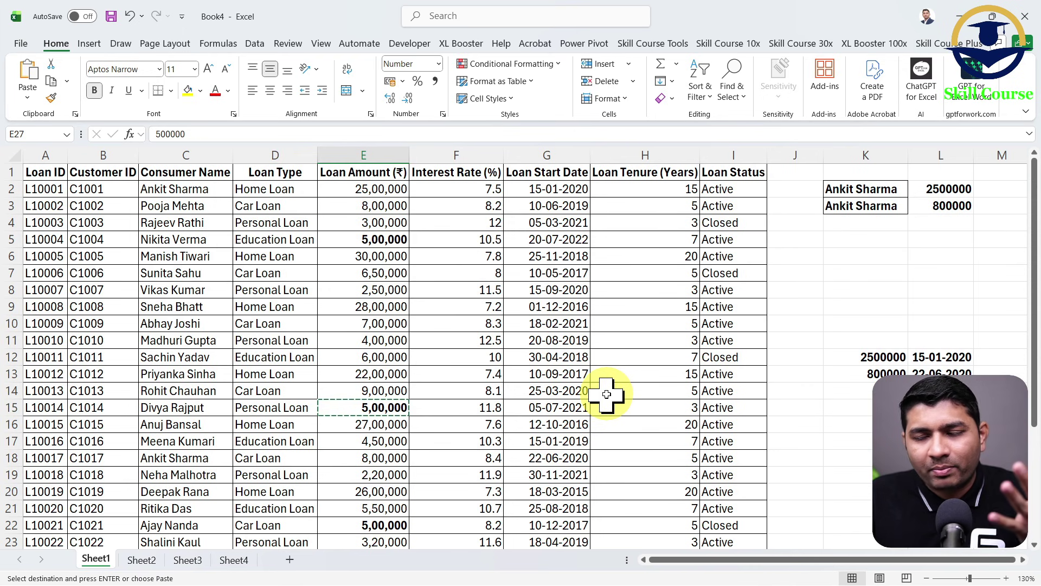
Move the earlier lookup results from K12:L13 down to K18:L19
key(Escape)
scroll(885, 429, down, 5)
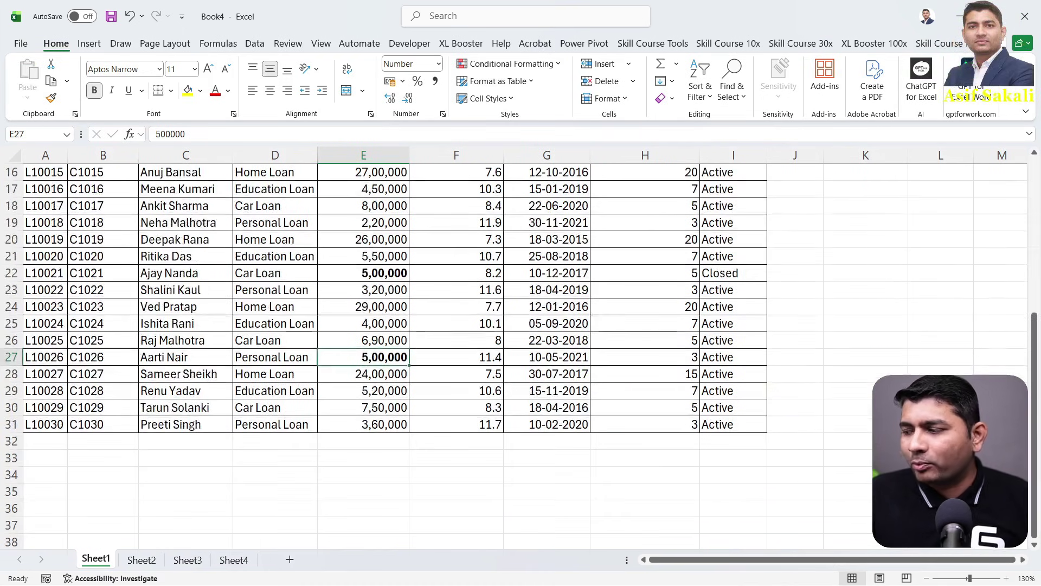
scroll(884, 428, up, 5)
click(1024, 560)
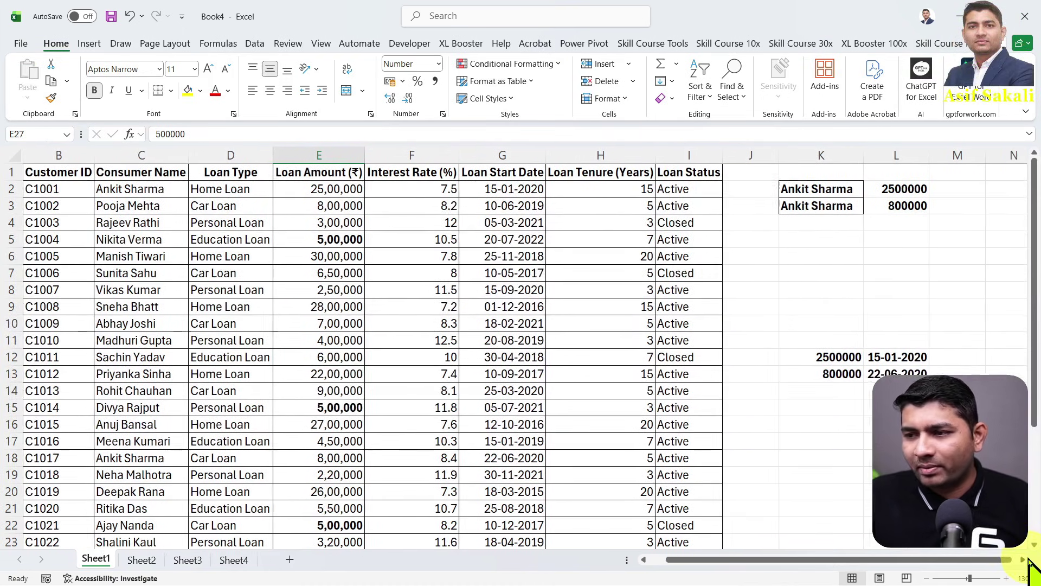
click(1024, 560)
click(781, 358)
drag(781, 358, 786, 485)
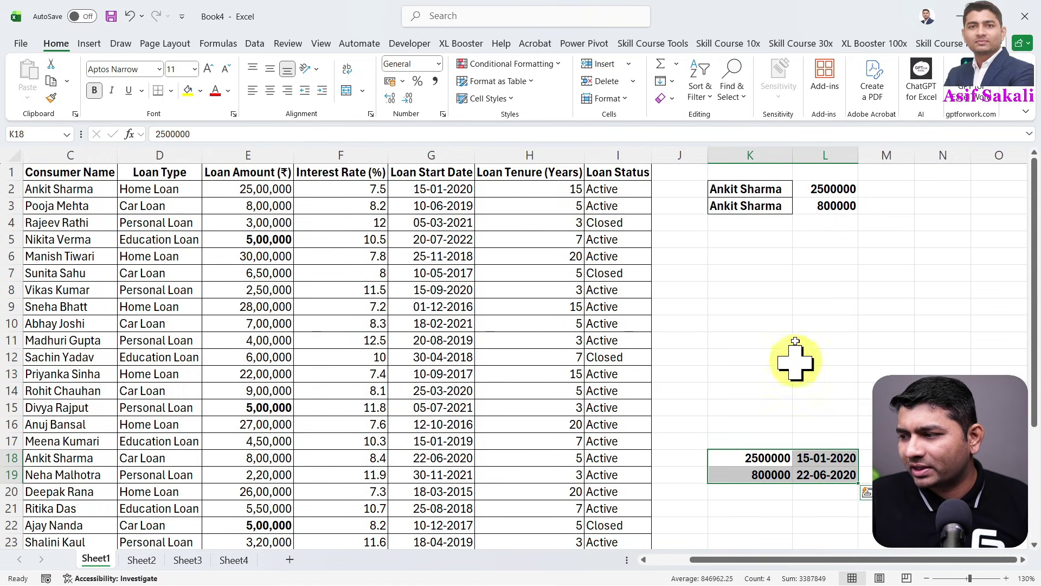
Copy the 5,00,000 amount from E5 into K6 and move it to L6
click(752, 250)
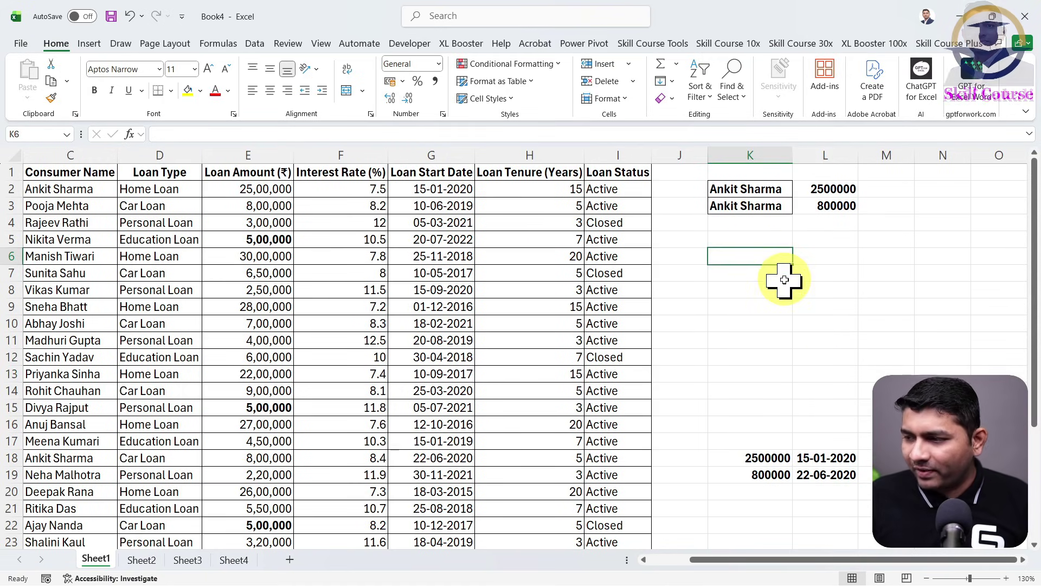
click(274, 234)
key(ctrl+c)
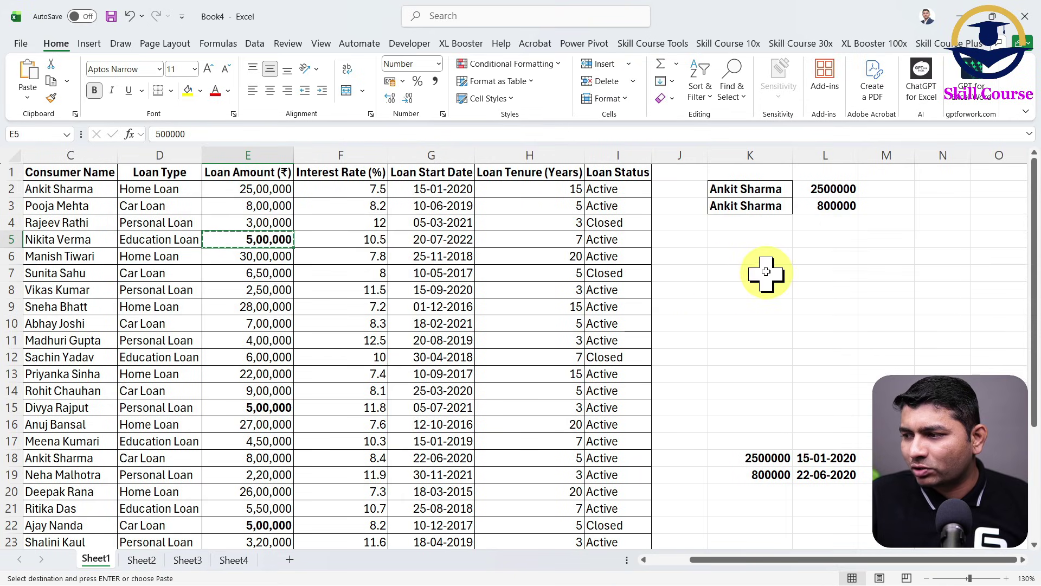
click(740, 252)
key(ctrl+v)
drag(784, 264, 830, 274)
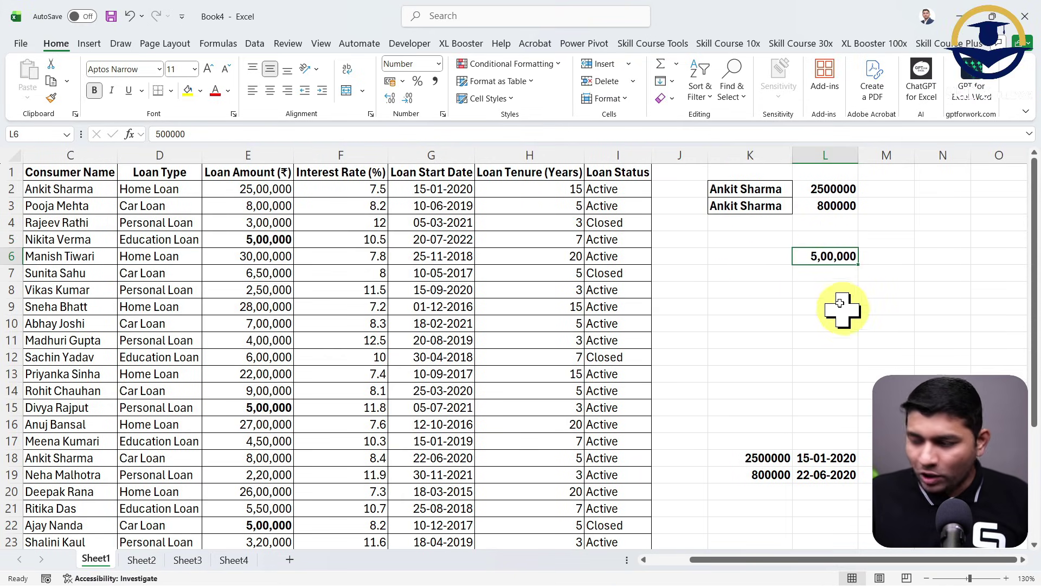
Fill the 5,00,000 value down from L6 through L9
click(819, 272)
key(ctrl+d)
drag(824, 278, 824, 305)
key(ctrl+d)
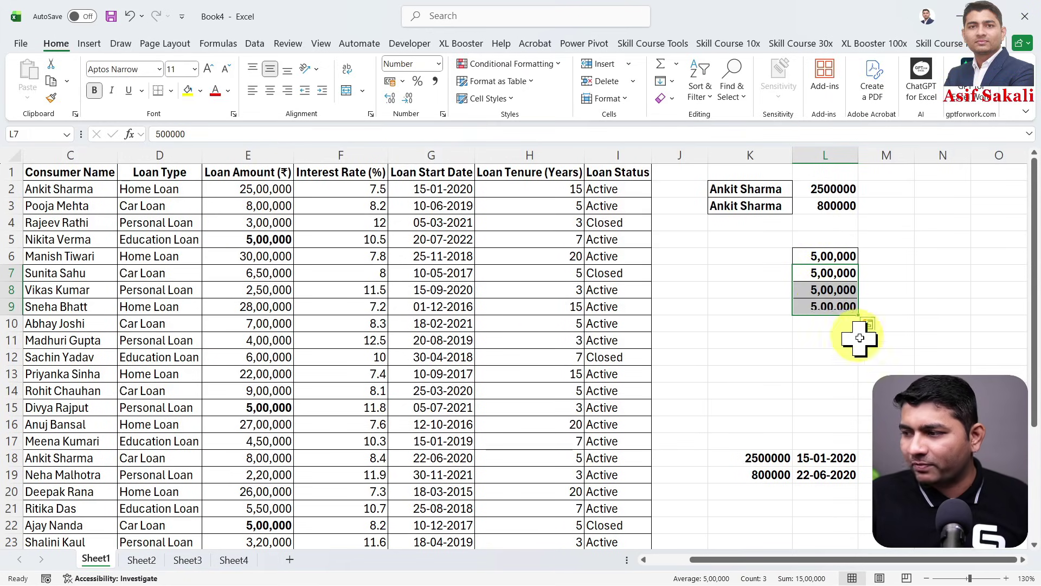
click(890, 279)
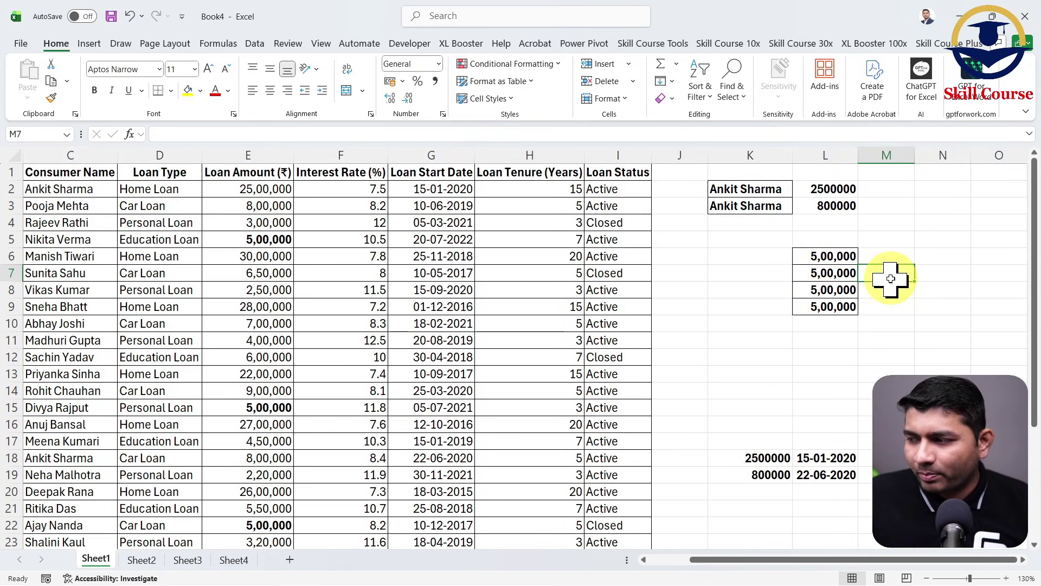
click(888, 257)
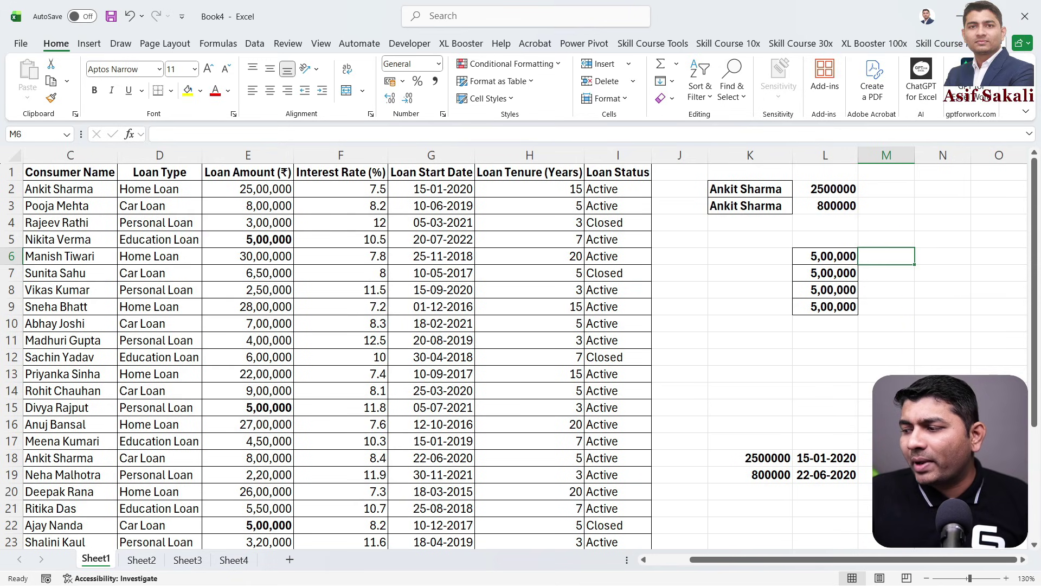
click(1023, 559)
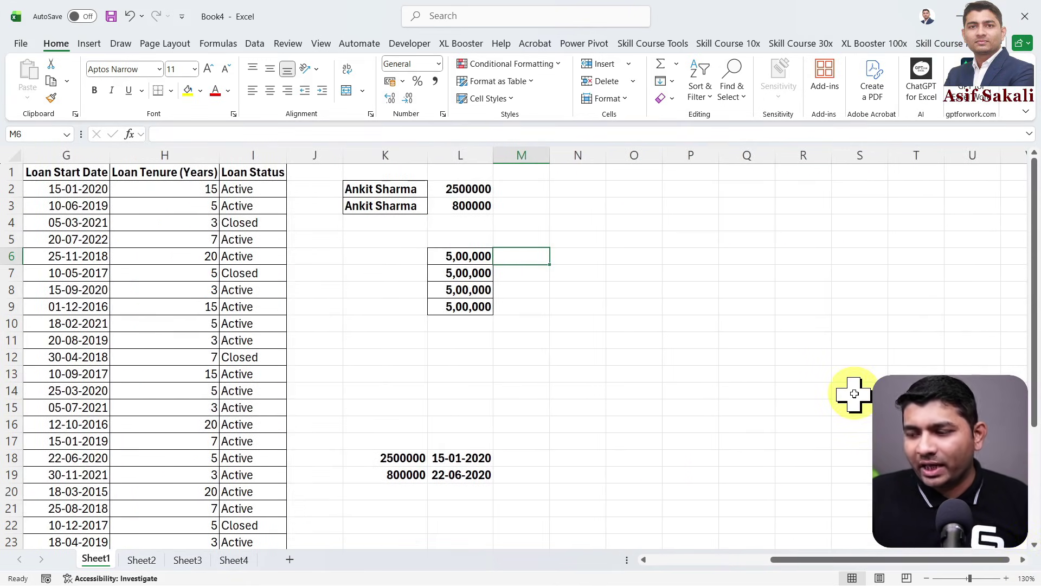
Start =XLOOKUP in M6 with L6 as the lookup value and absolute range $E$2:$E$31
text(=XLO)
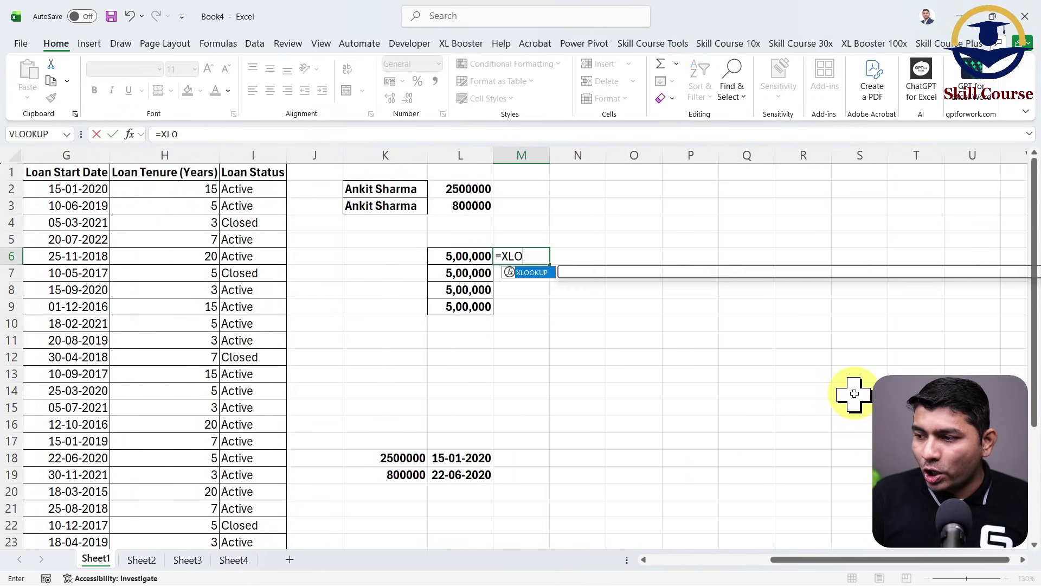
key(Tab)
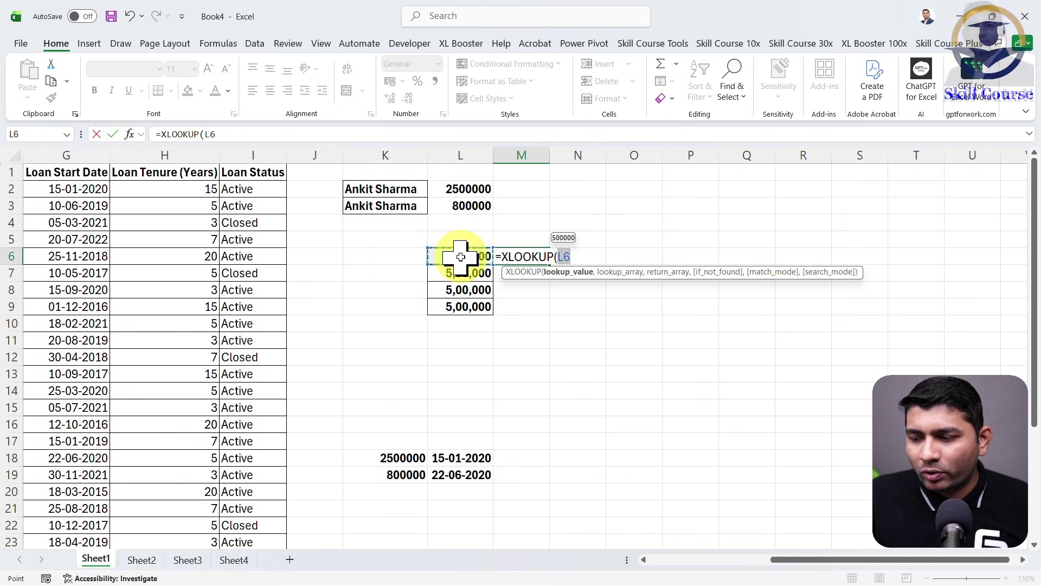
text(,)
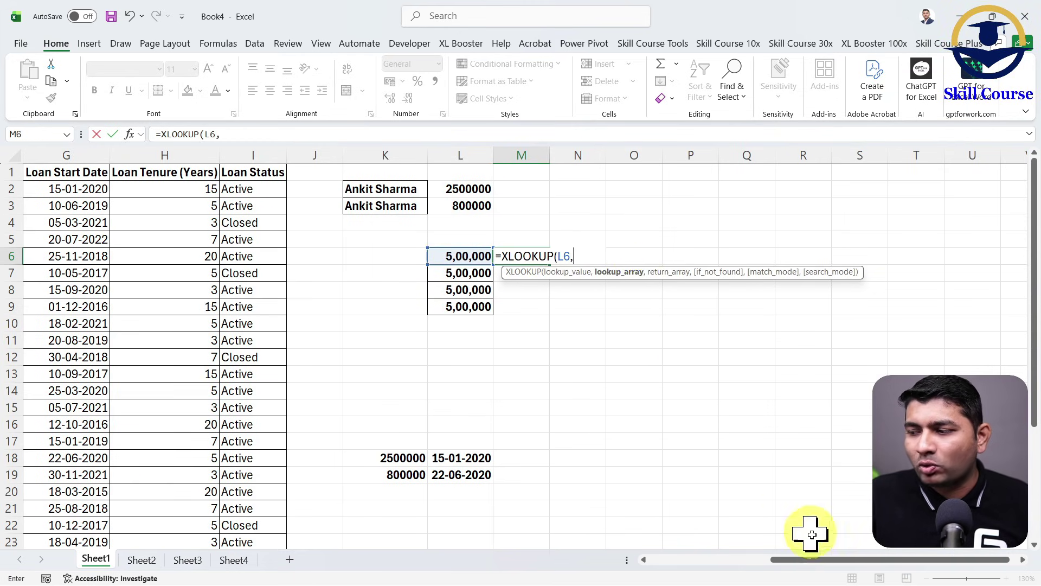
drag(825, 564, 674, 564)
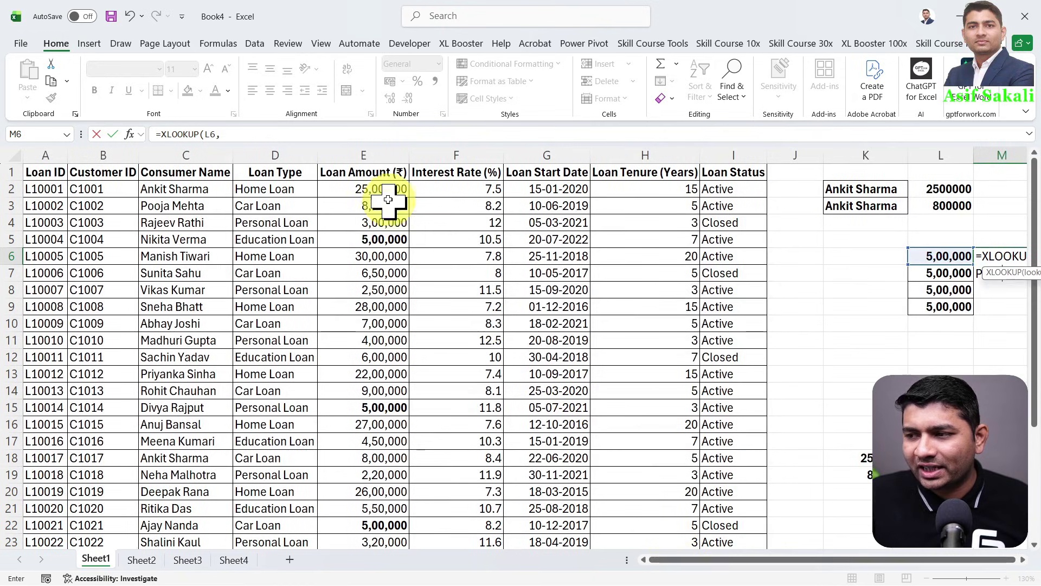
key(ctrl+shift+Down)
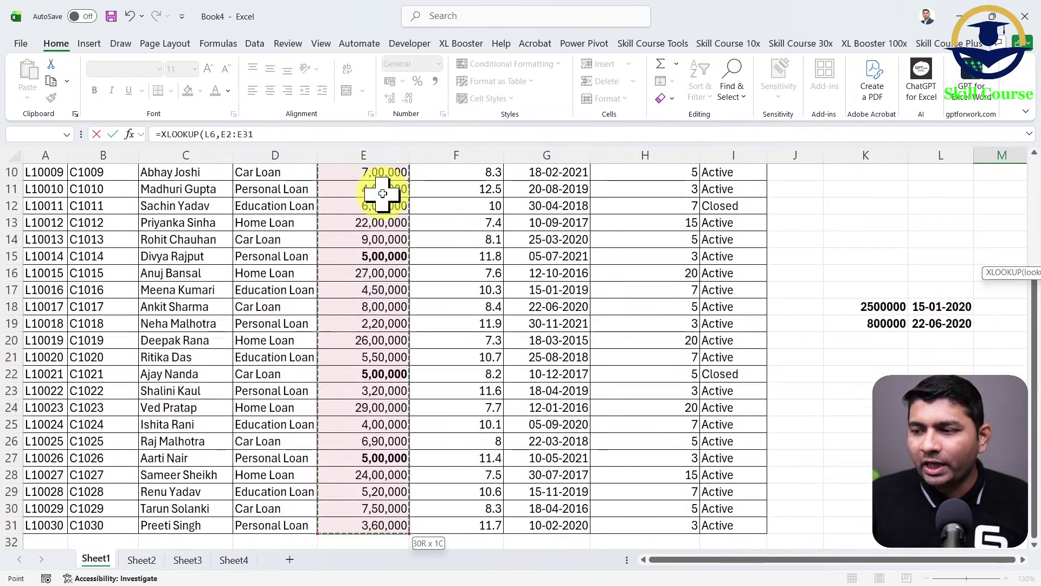
scroll(378, 314, up, 3)
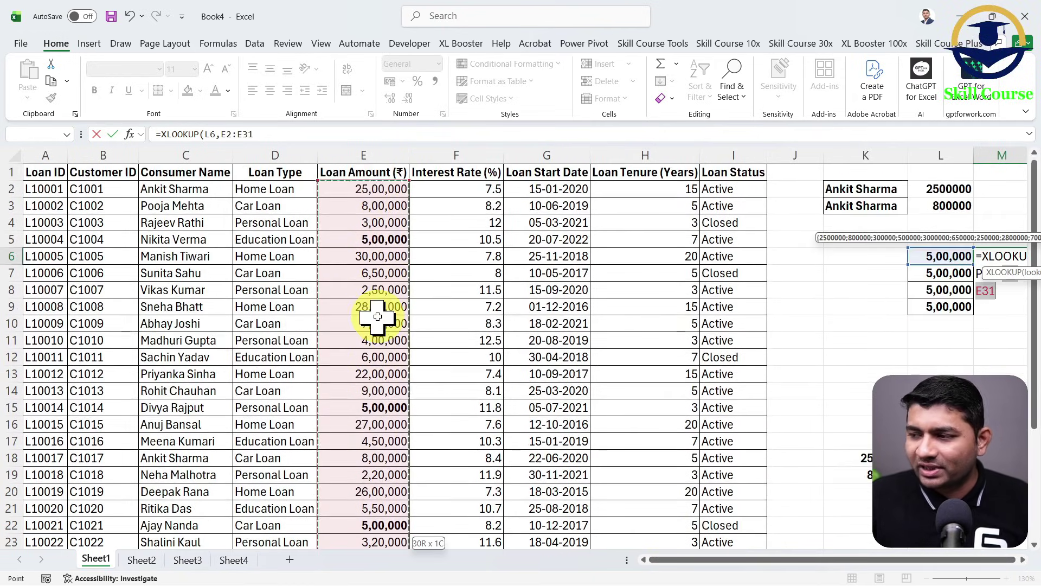
click(1023, 560)
click(1023, 559)
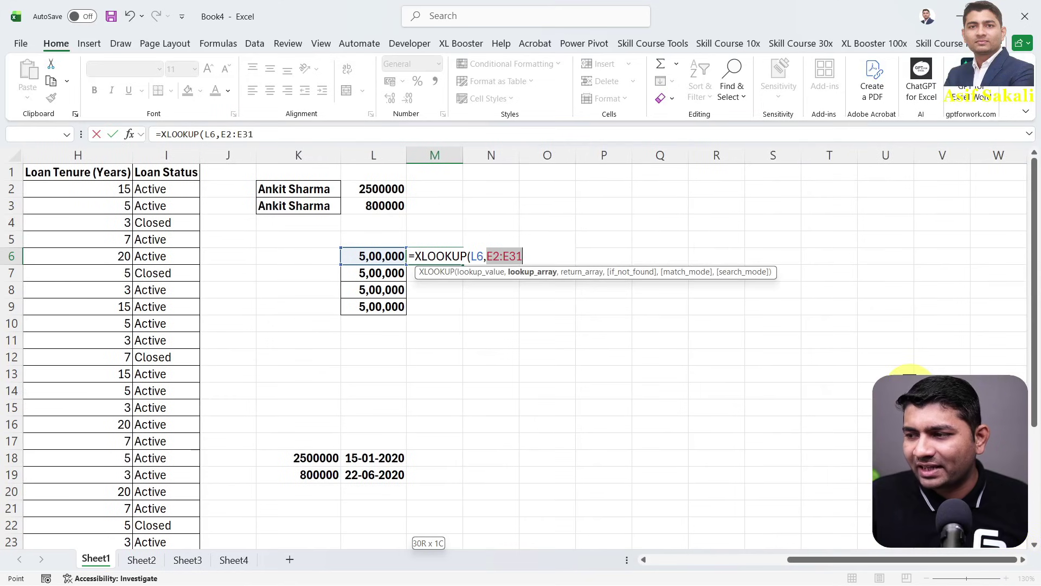
key(F4)
Add the consumer names $C$2:$C$31 as the absolute return range
text(,)
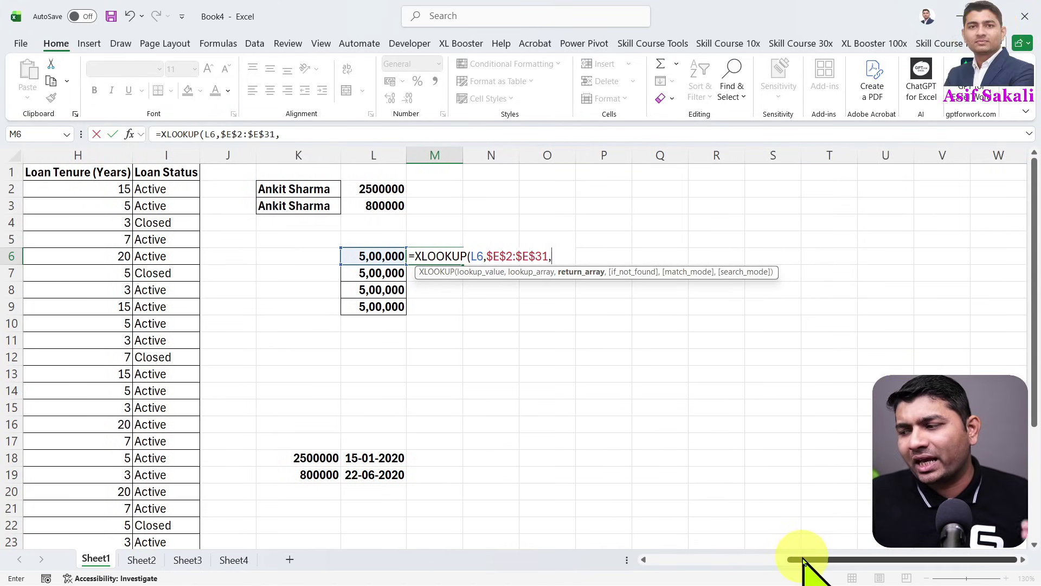
drag(807, 562, 616, 535)
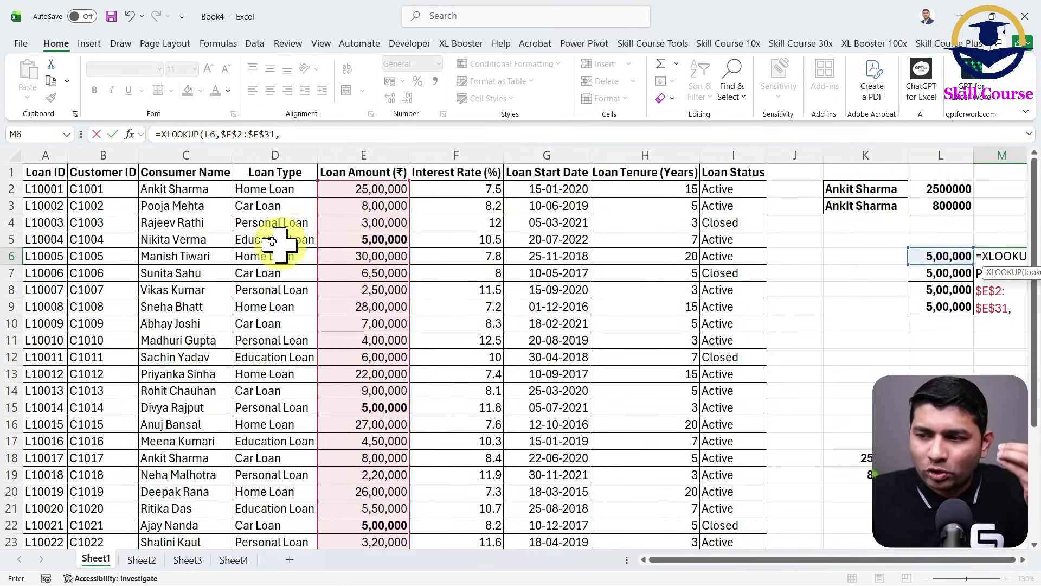
click(215, 189)
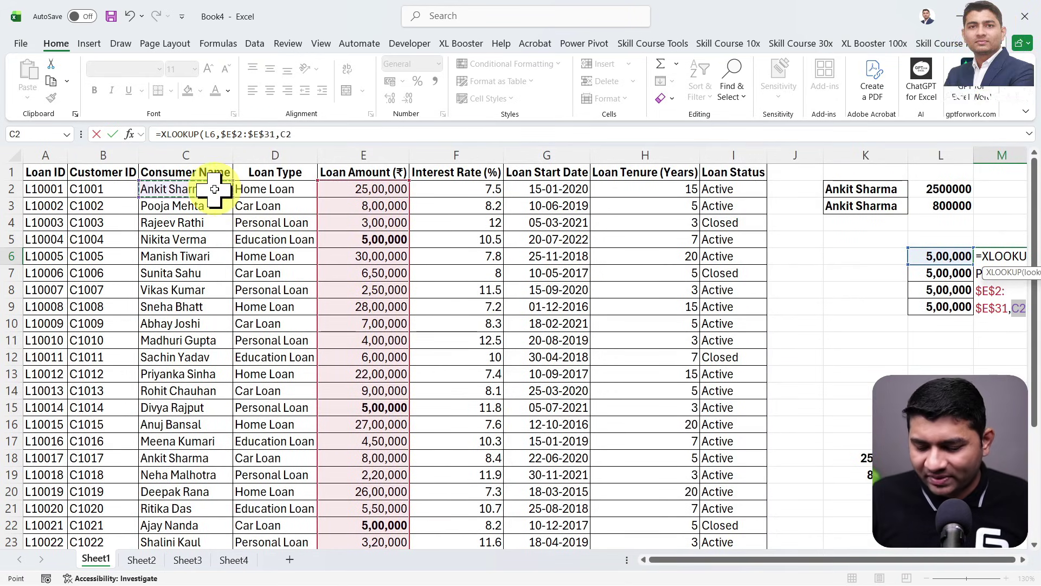
key(ctrl+shift+Down)
scroll(210, 186, up, 3)
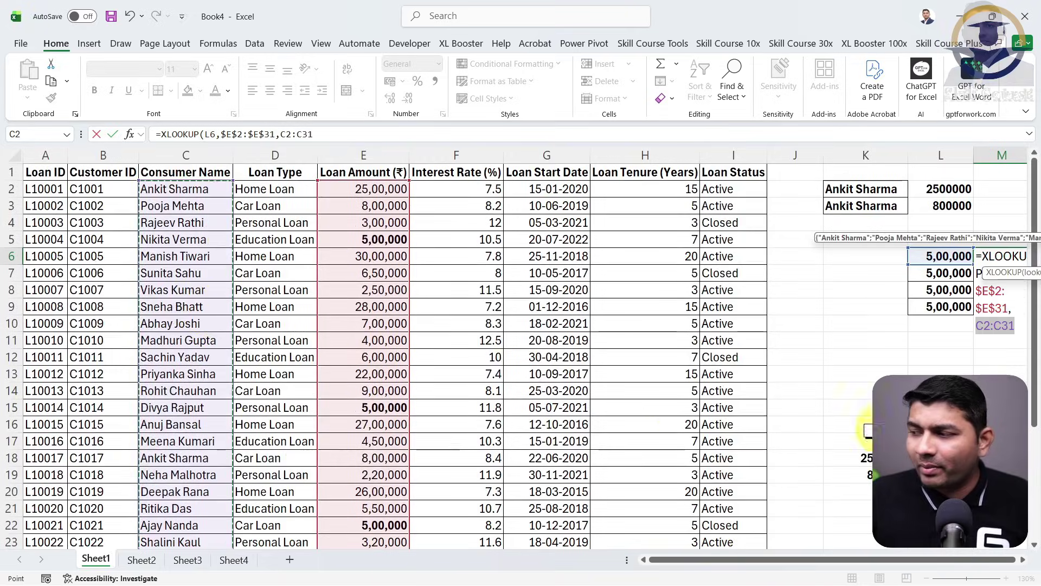
click(1023, 561)
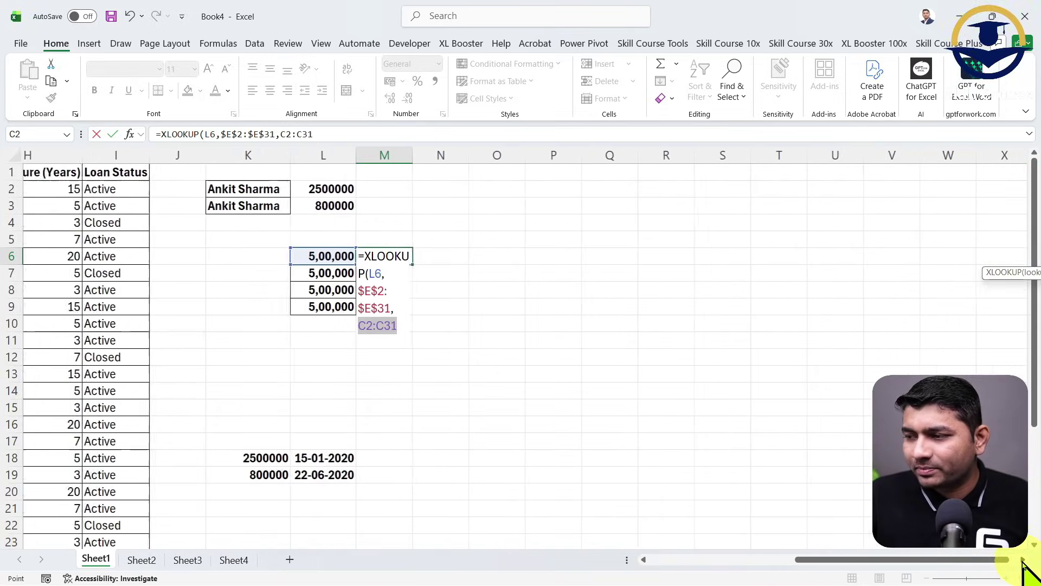
click(1022, 560)
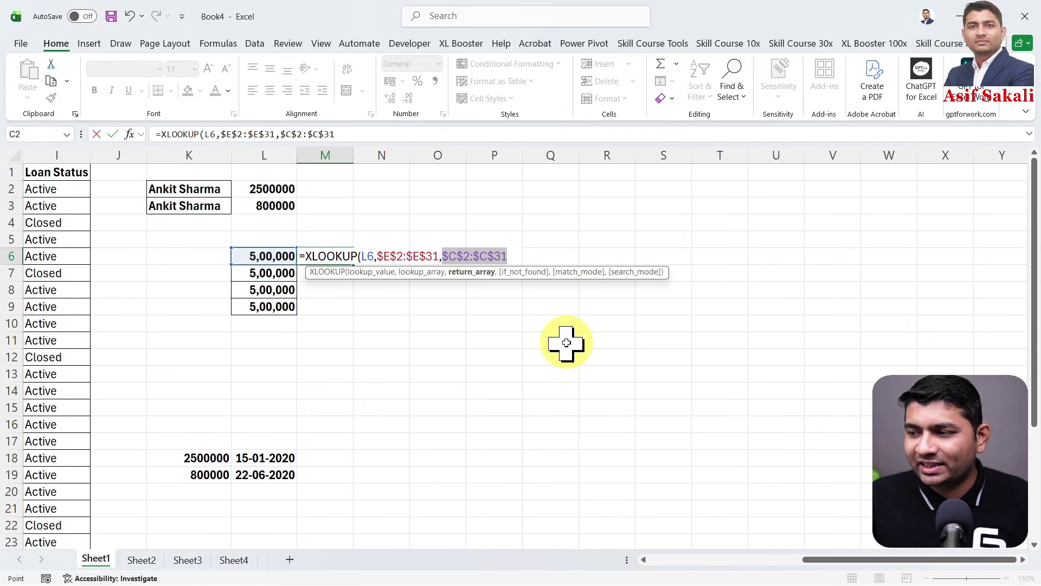
Finish the M6 XLOOKUP with "Ye Match Nahi Huwa",0,1 and commit it
text(,)
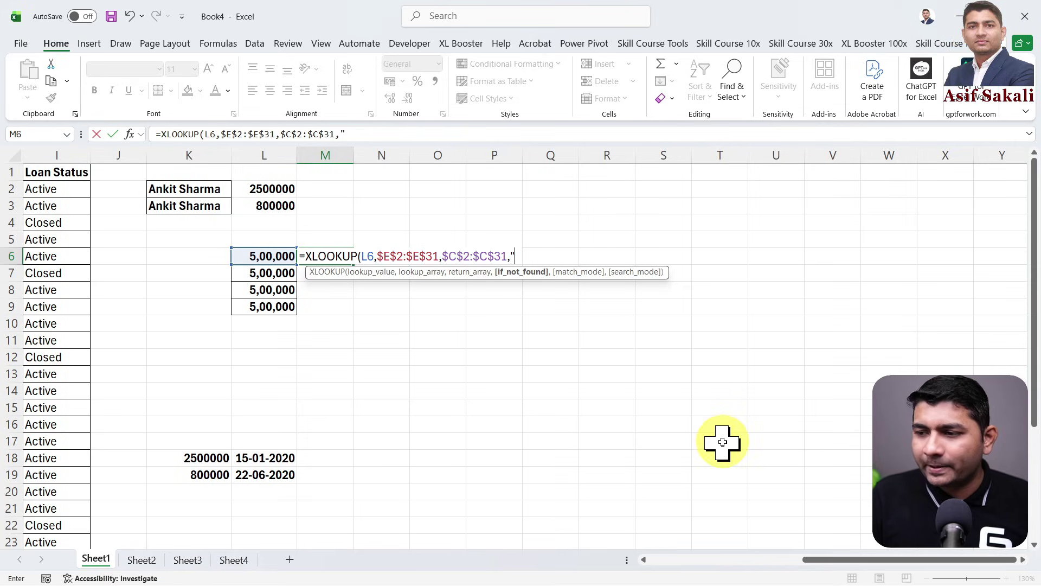
text("Ye)
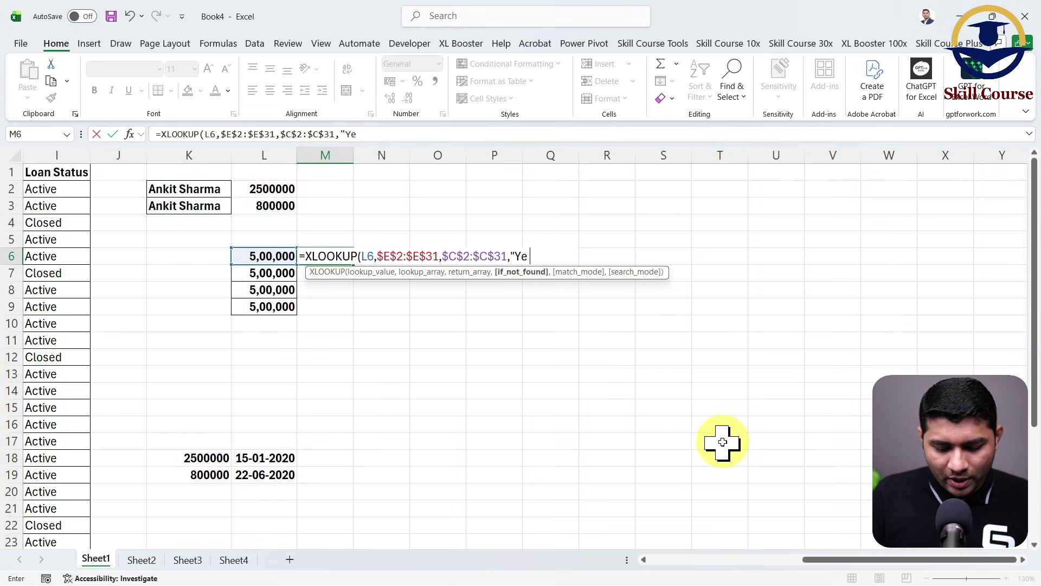
text( Match Nahi )
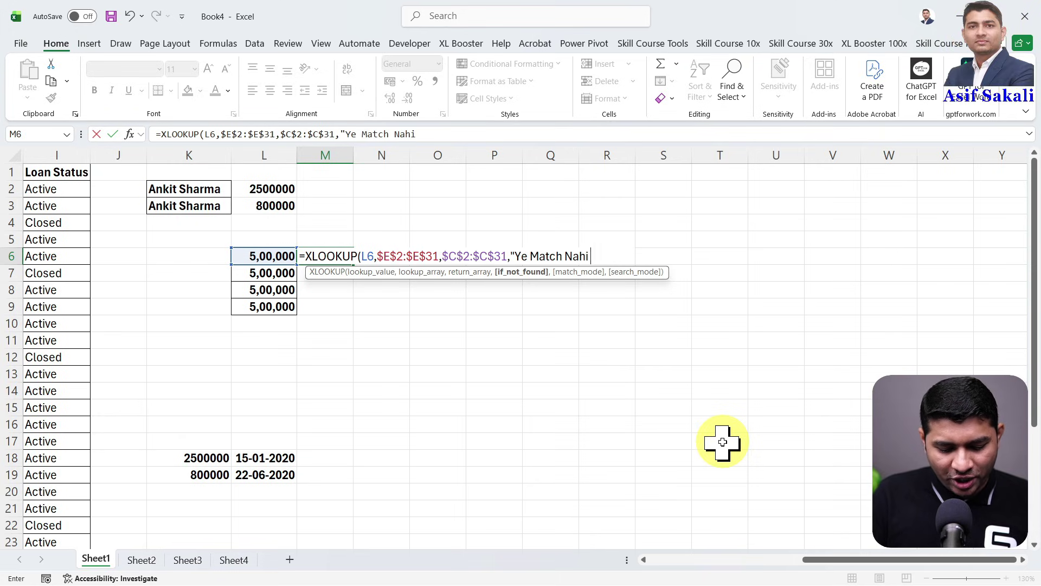
text(Huwa")
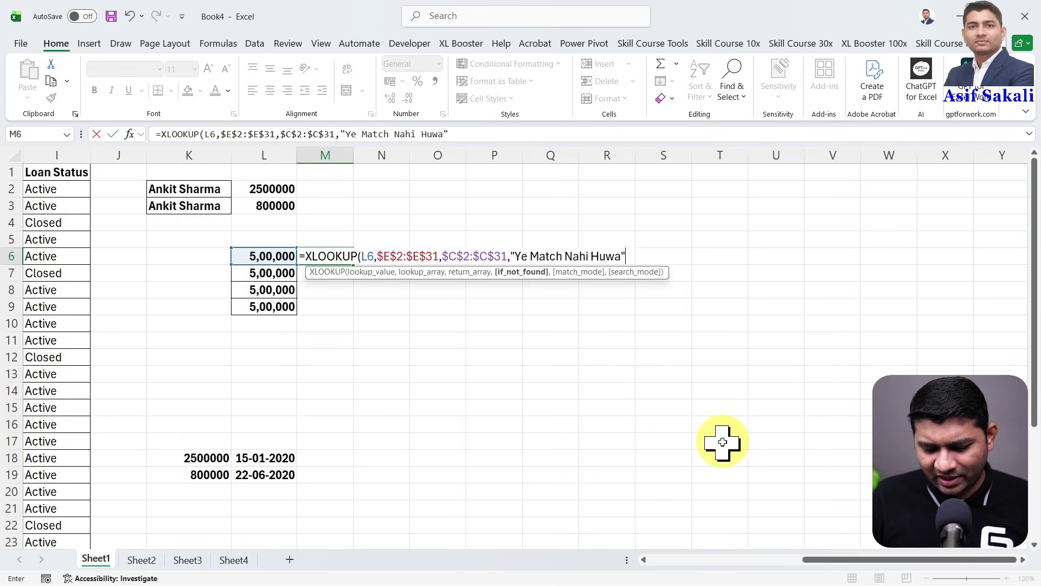
text(,)
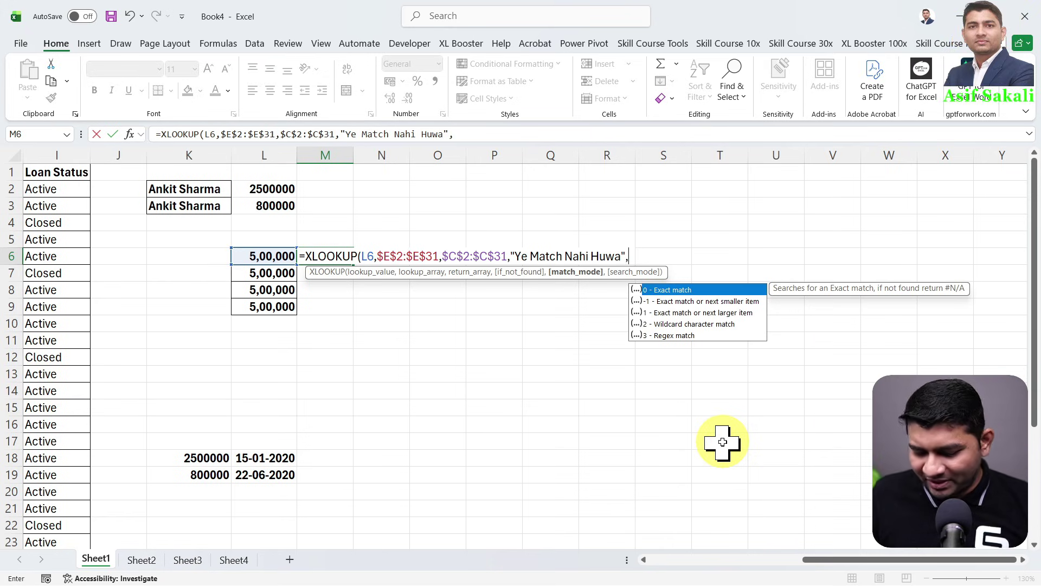
text(0,)
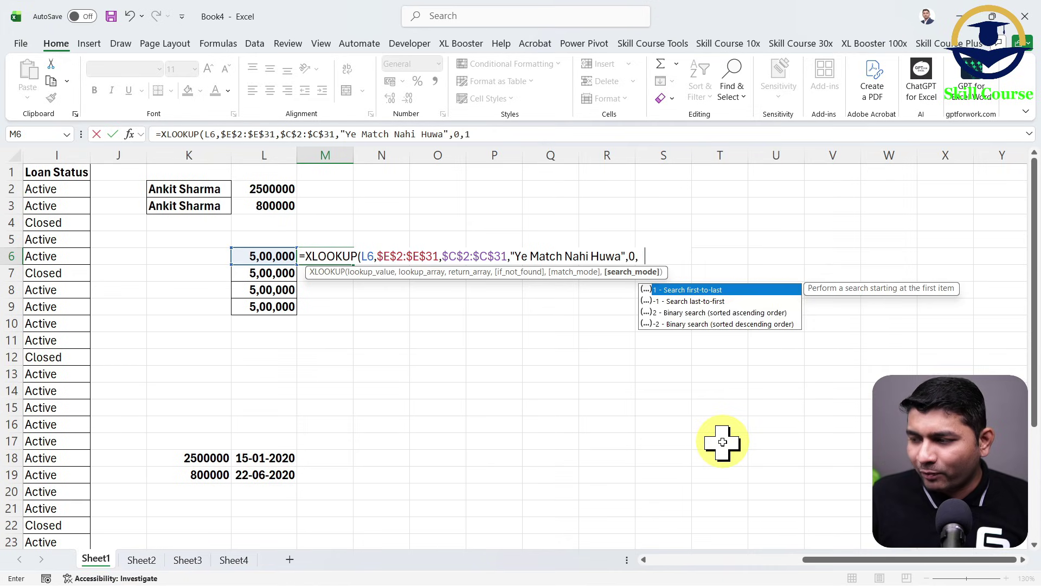
text(1)
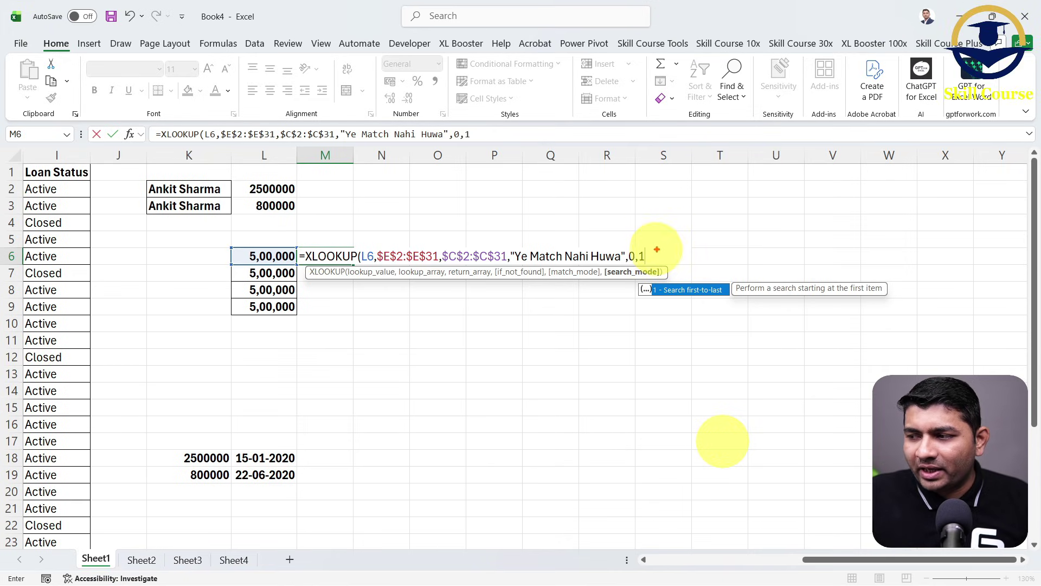
drag(657, 250, 775, 216)
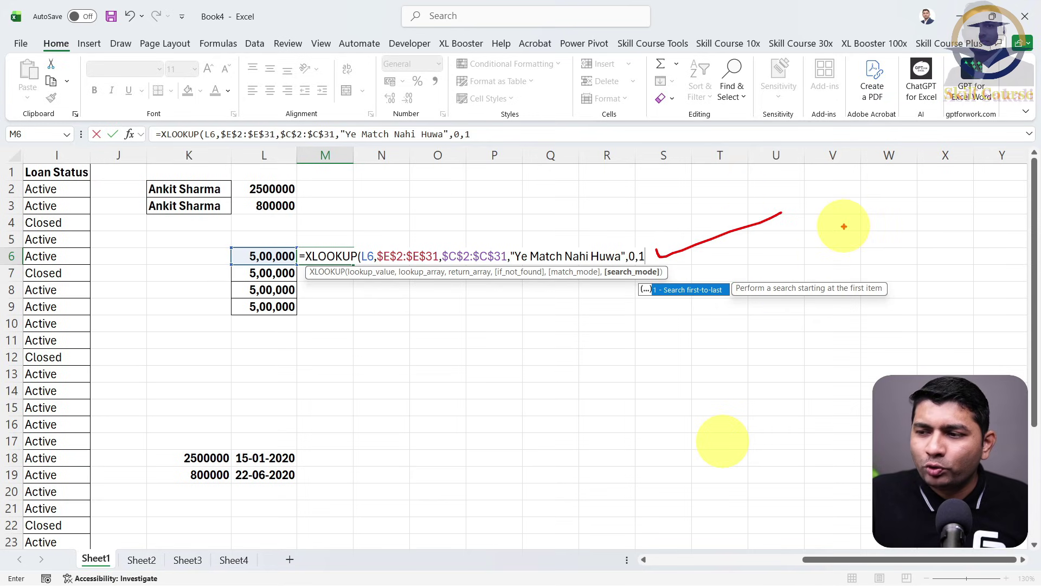
mouse_move(147, 249)
mouse_down()
mouse_move(201, 282)
mouse_move(229, 319)
mouse_up()
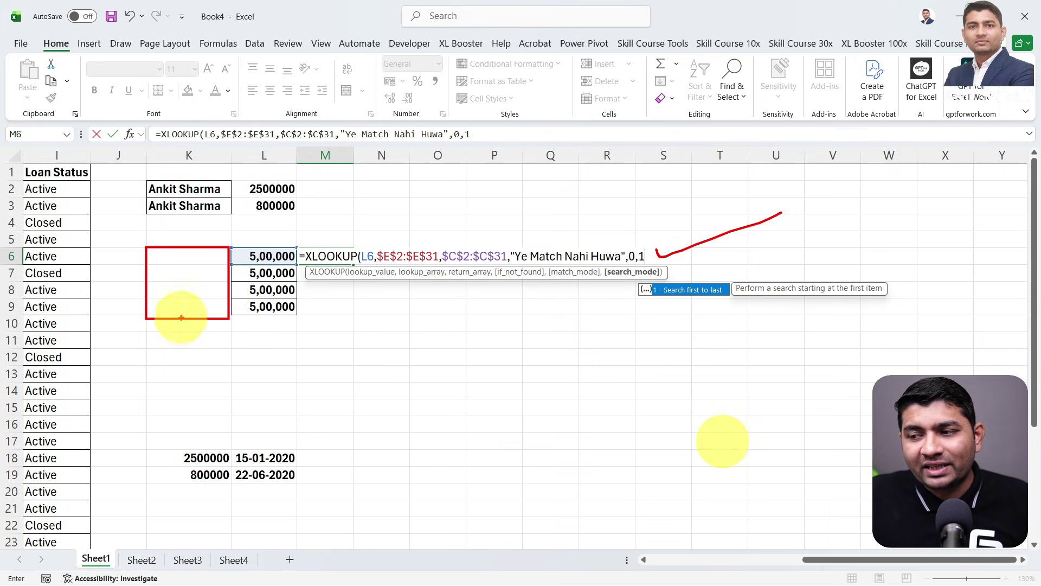
key(Escape)
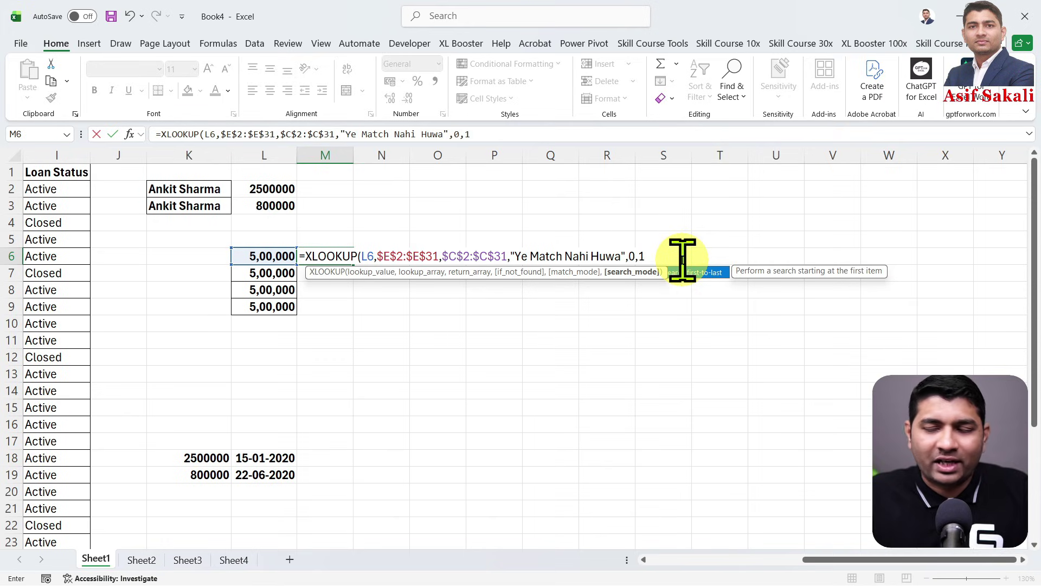
text())
key(Return)
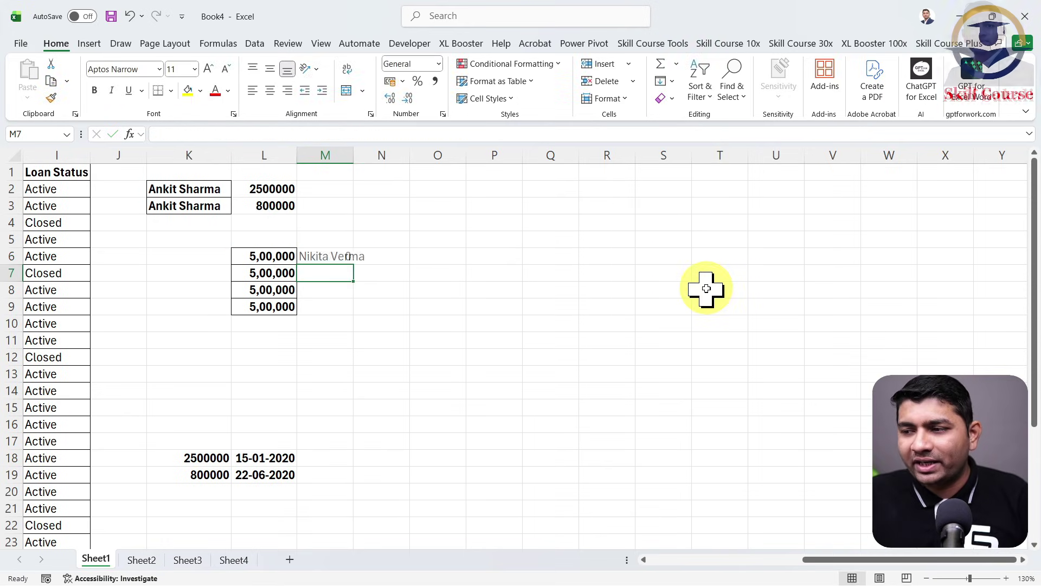
Widen column M to fit the name and enter search mode 1 in K6
drag(354, 156, 383, 157)
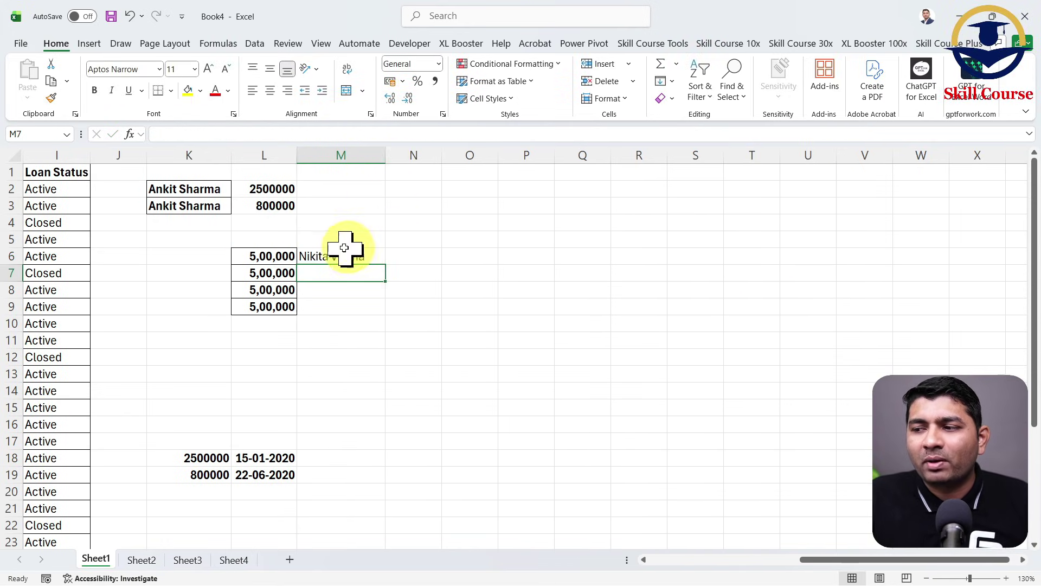
click(218, 262)
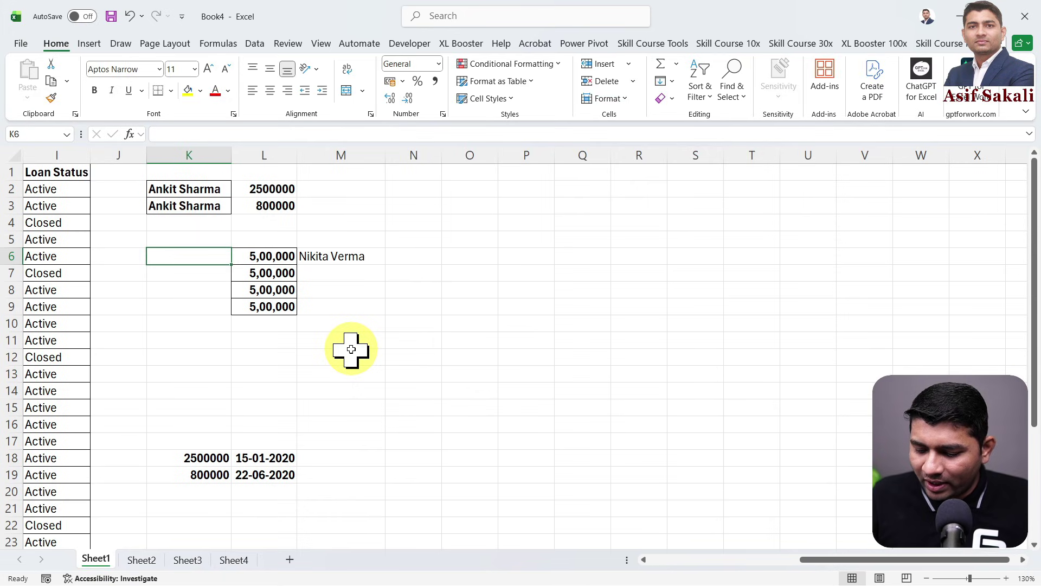
text(1)
key(Return)
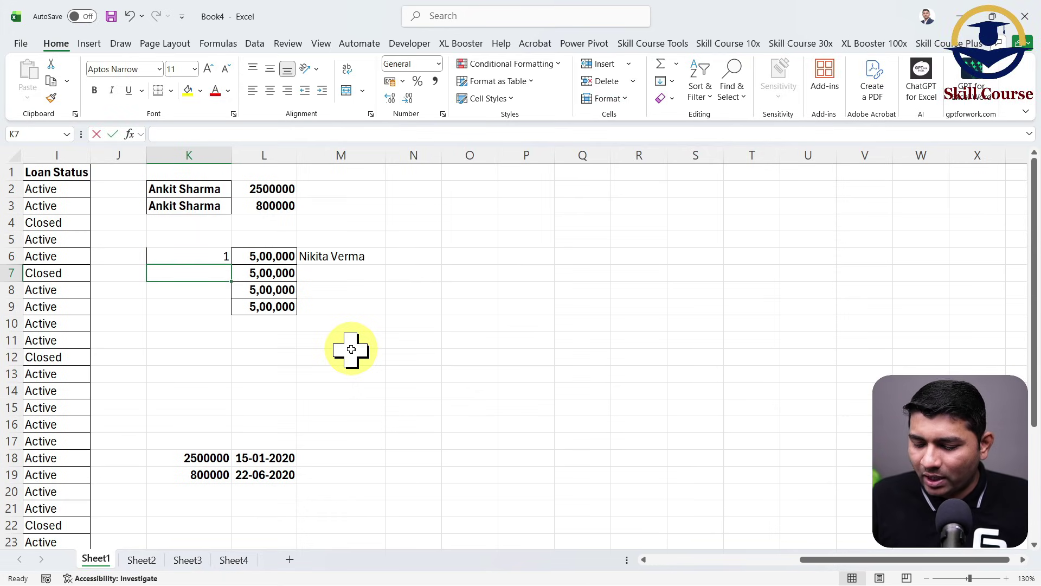
Enter search modes -1, 2 and -2 in K7, K8 and K9
text(-1)
key(Return)
text(2)
key(Return)
text(-)
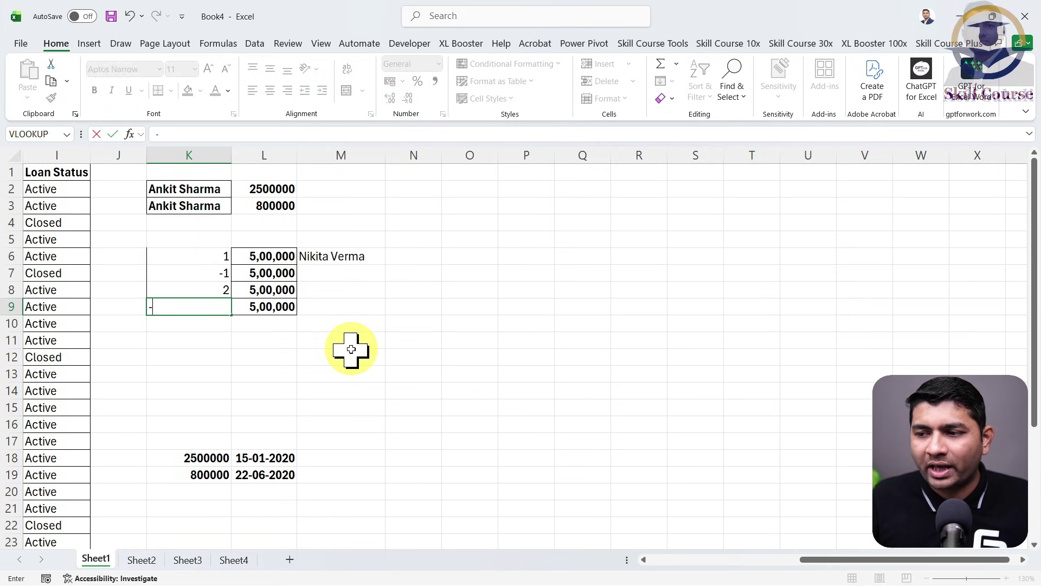
text(2)
key(Return)
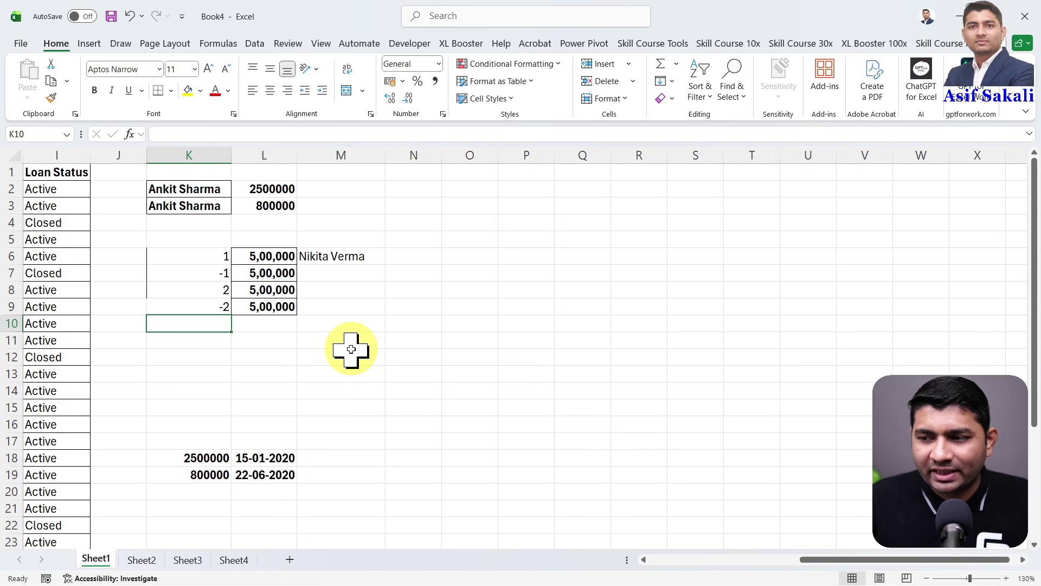
Mark the row-5 customer and their 5,00,000 amount as M6's first match
click(340, 260)
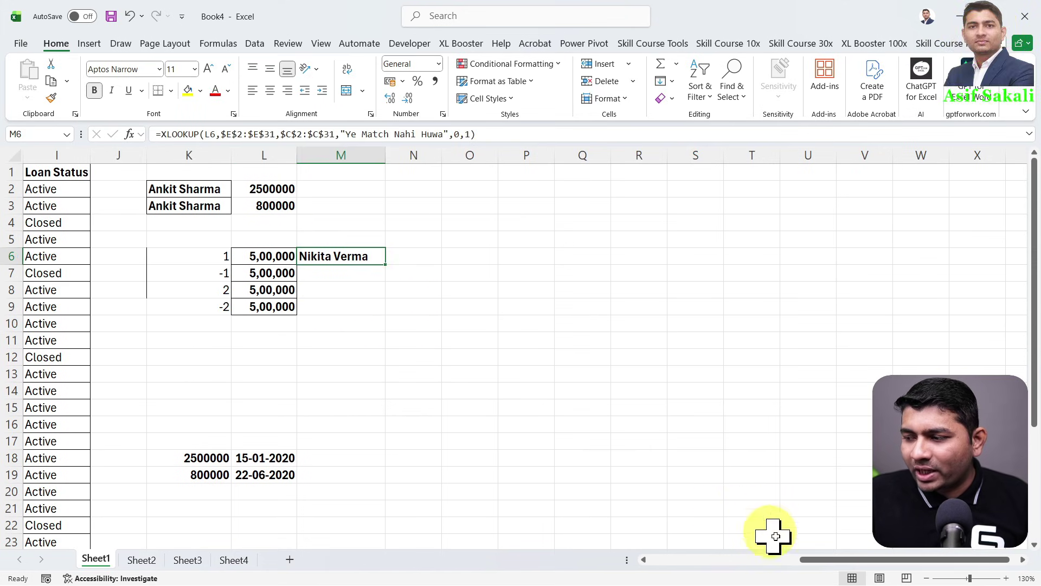
drag(810, 560, 658, 564)
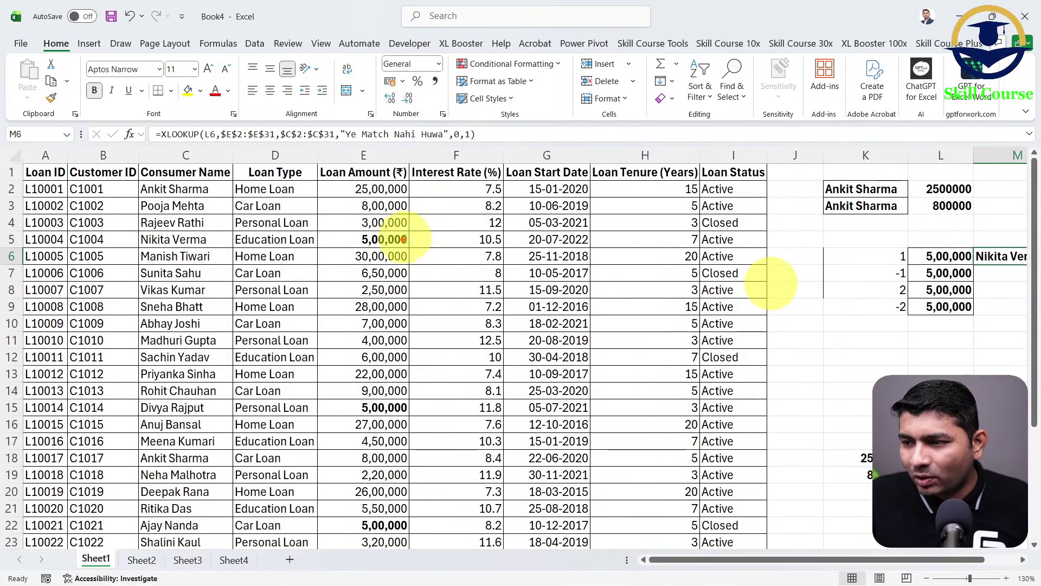
drag(140, 249, 347, 249)
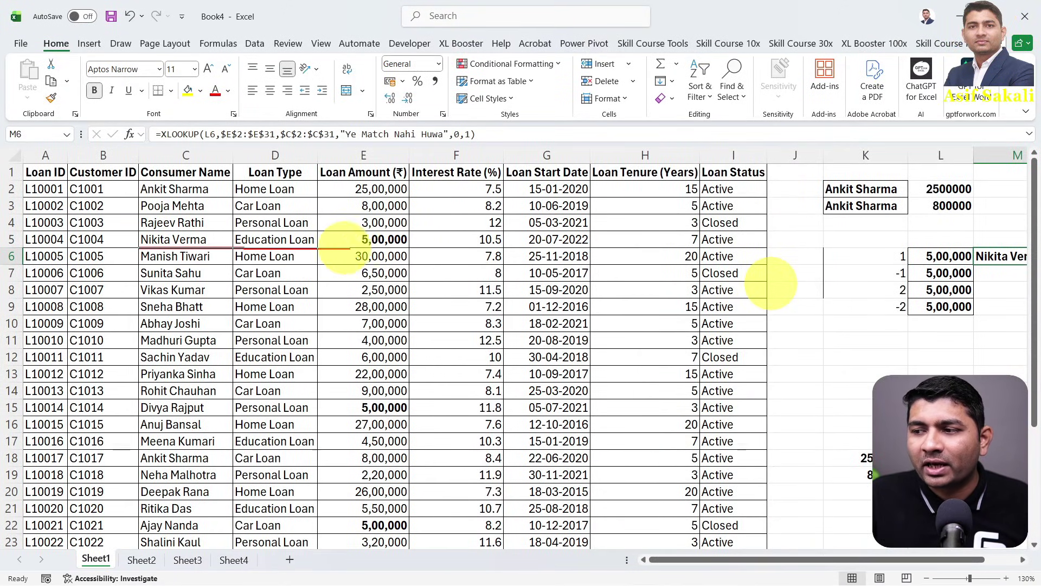
drag(407, 234, 554, 168)
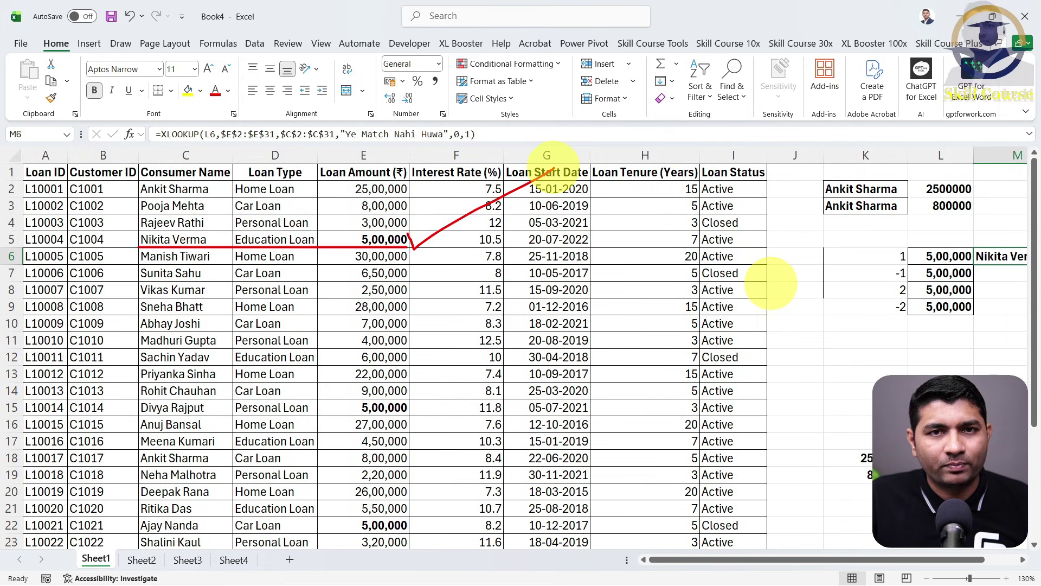
key(Escape)
scroll(743, 405, right, 6)
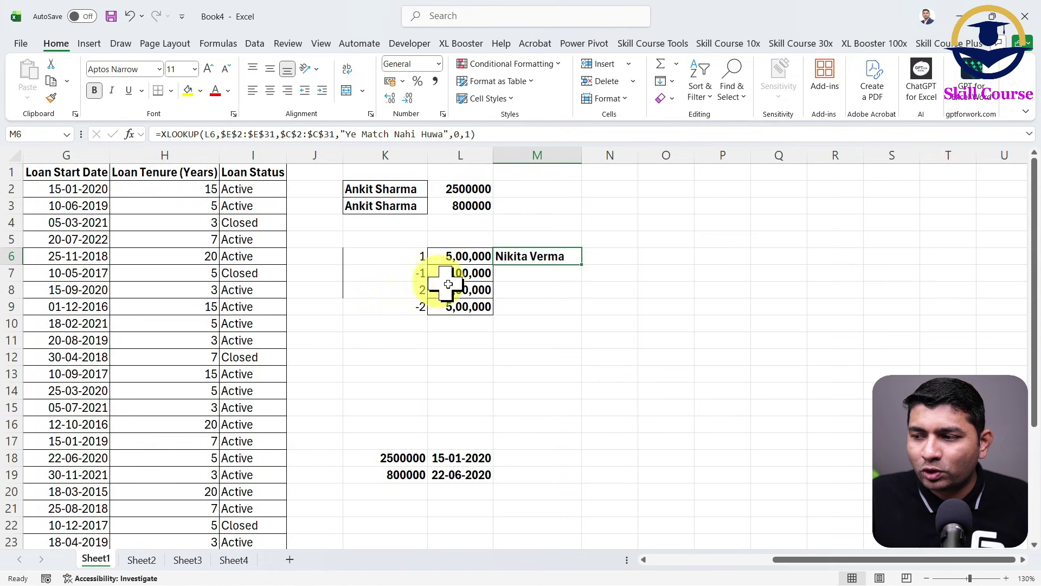
Replace M6's hard-coded search mode 1 with a reference to K6
drag(582, 265, 581, 274)
double_click(559, 270)
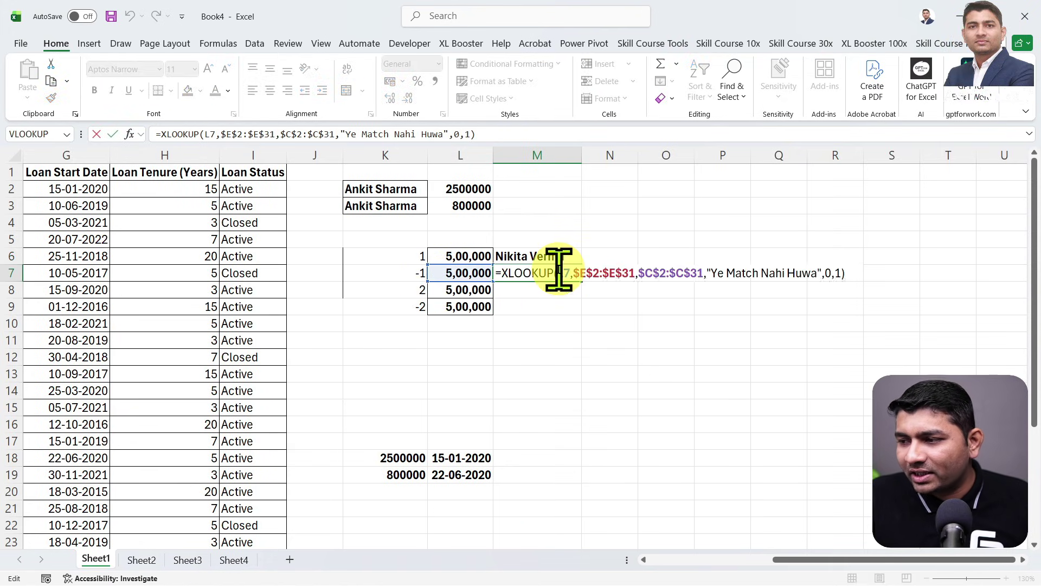
key(Escape)
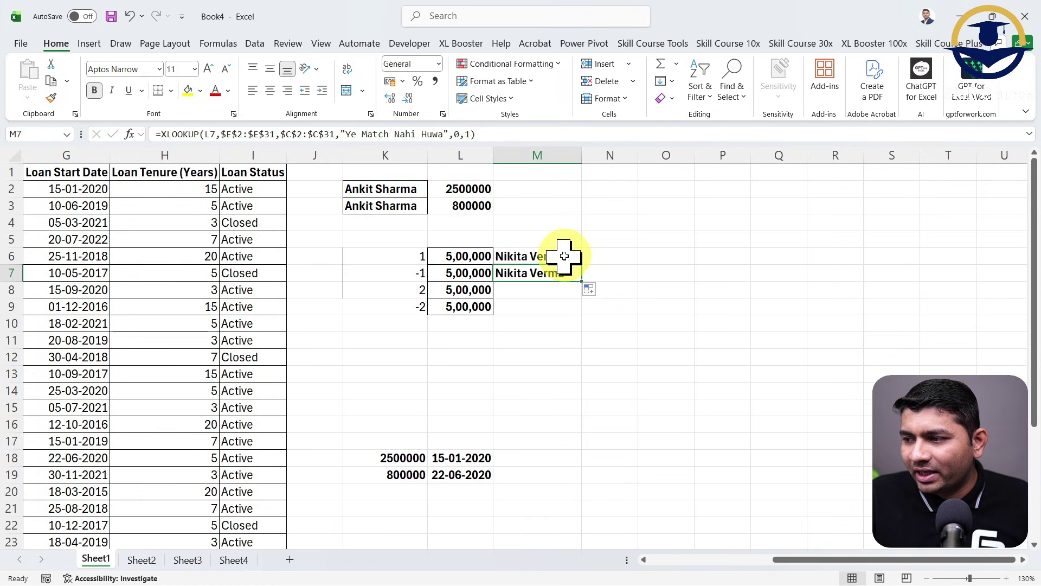
double_click(559, 256)
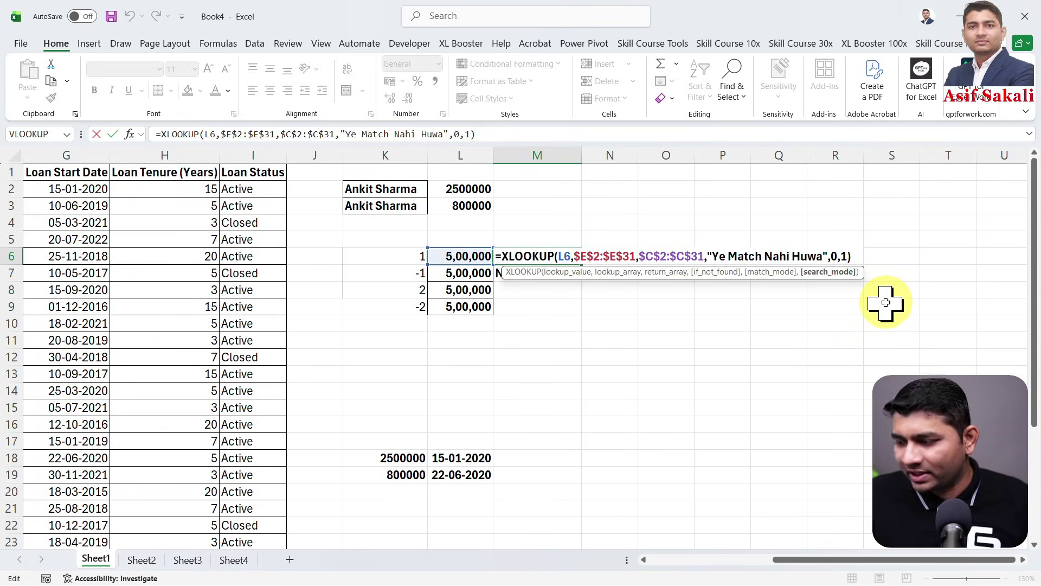
key(BackSpace)
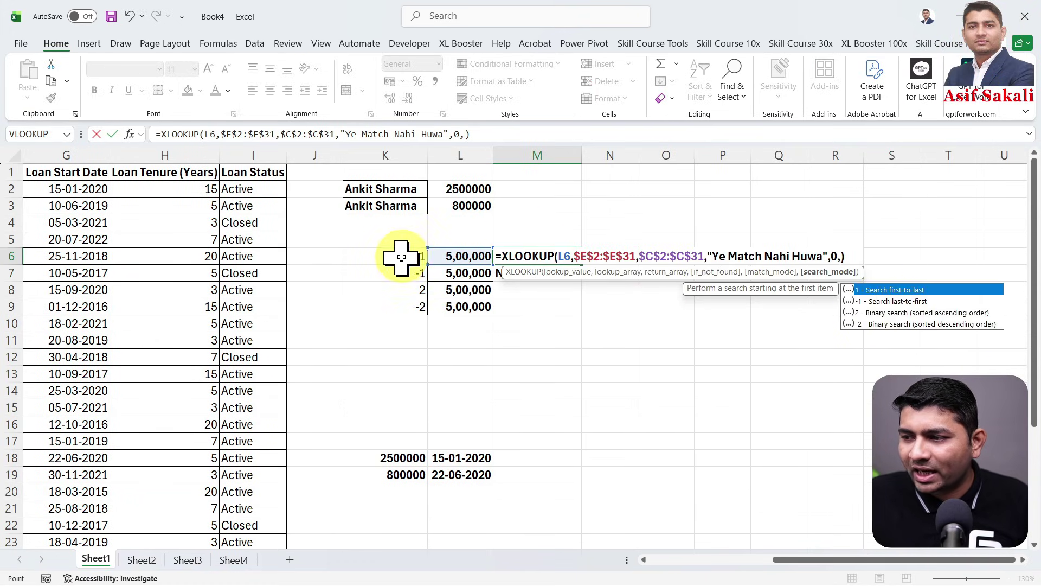
click(402, 257)
key(Return)
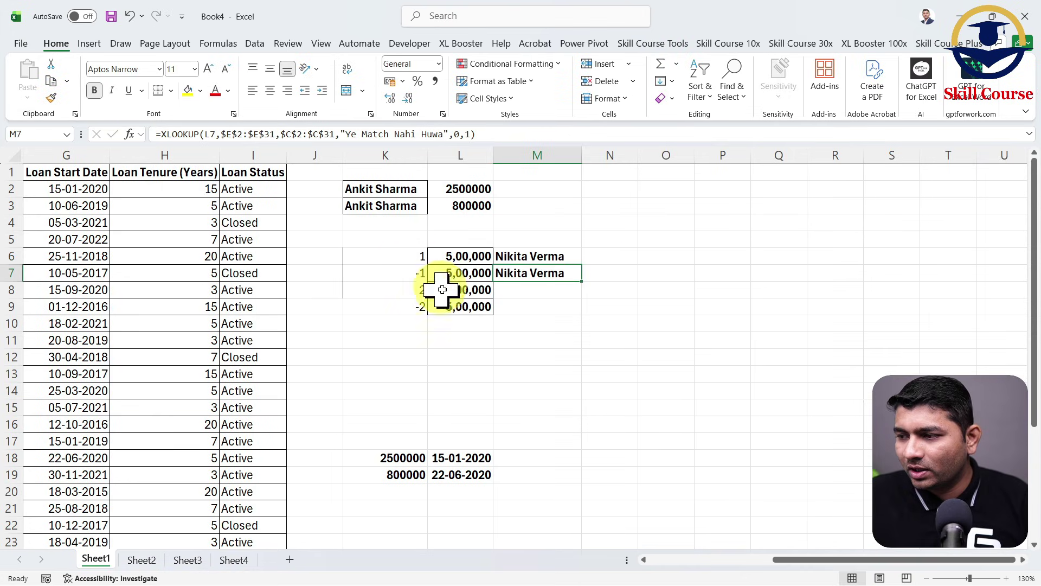
Clear M7 and fill the updated M6 formula into it
key(Delete)
click(559, 257)
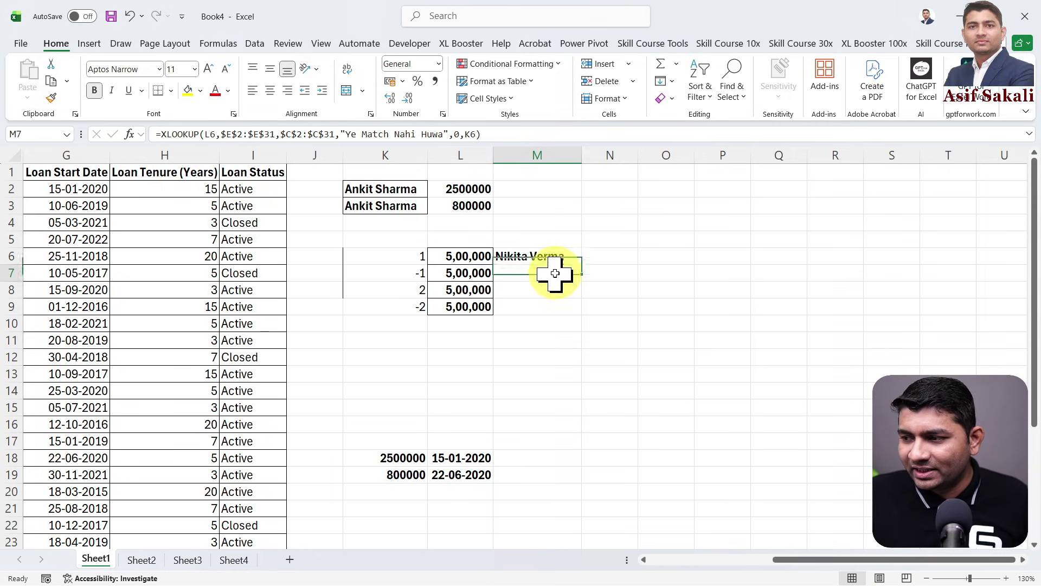
click(552, 270)
key(ctrl+d)
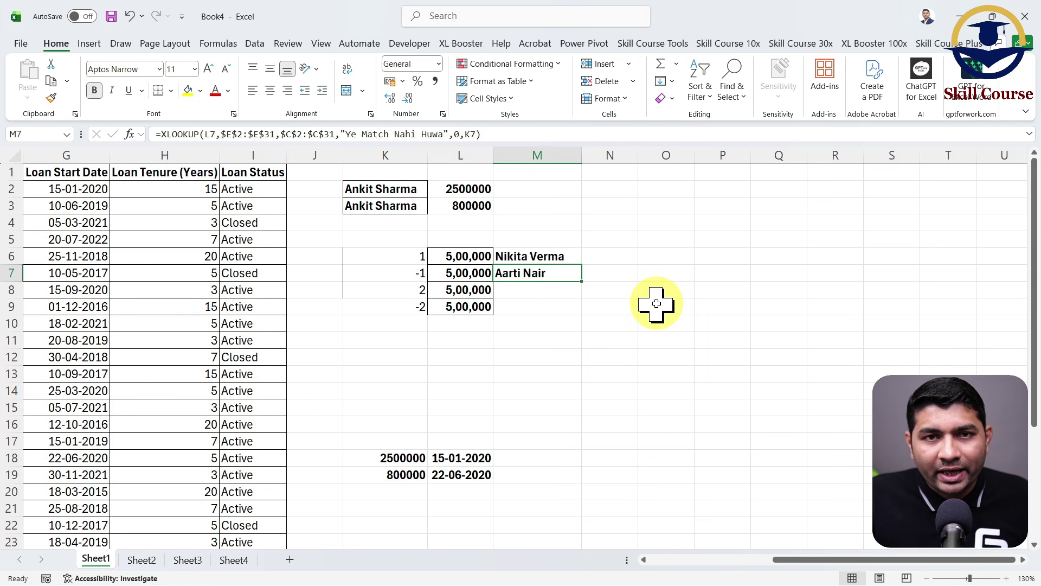
drag(785, 561, 632, 565)
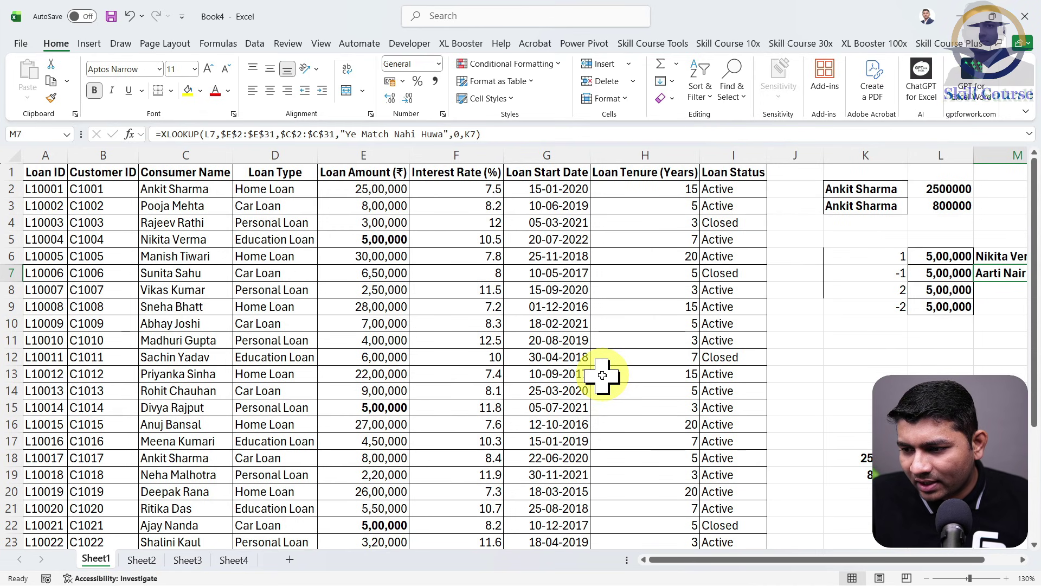
Underline the last 5,00,000 customer's row as M7's mode -1 match
scroll(602, 374, down, 4)
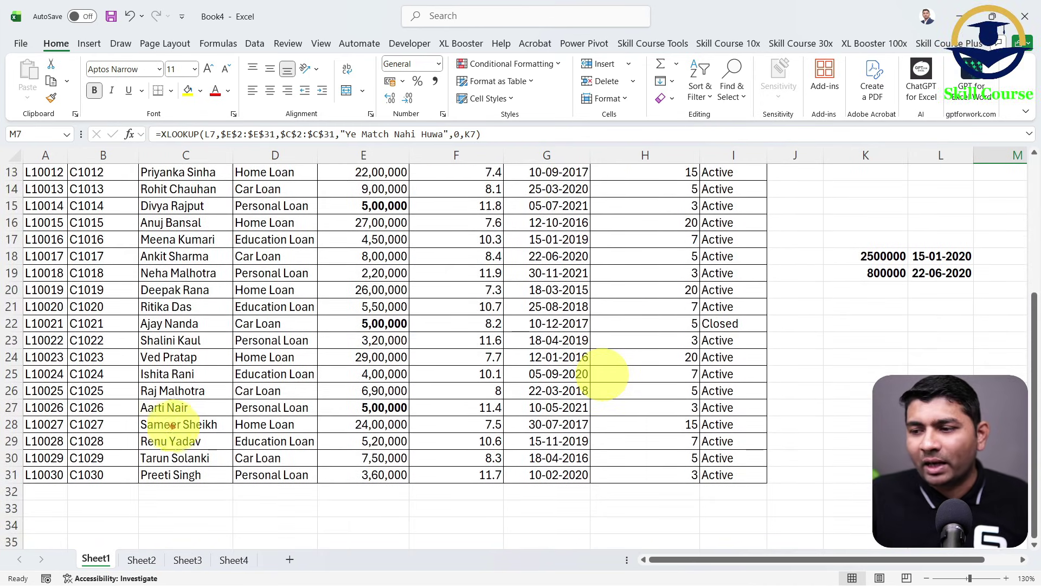
drag(140, 417, 405, 416)
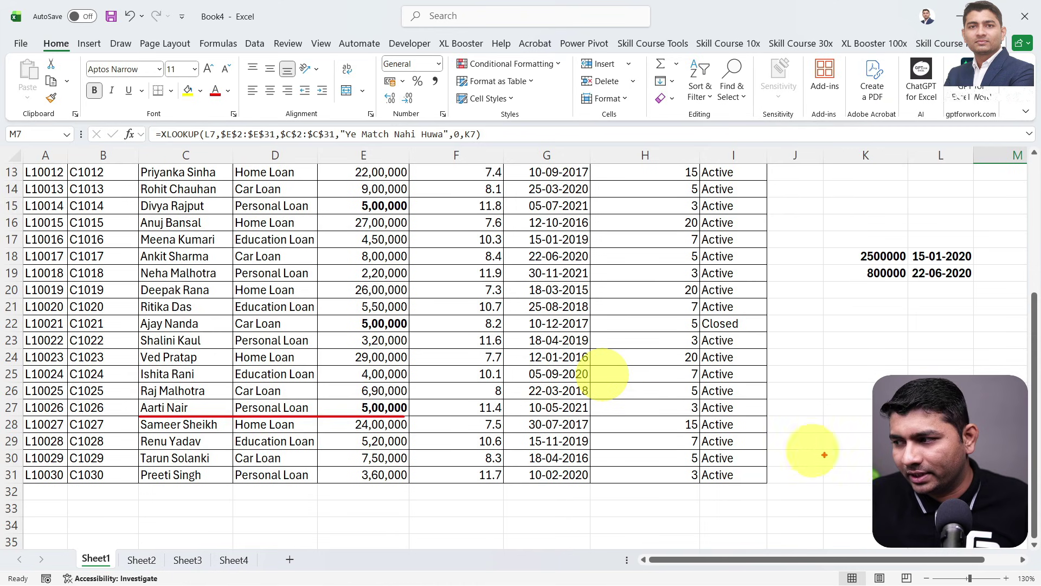
scroll(818, 454, up, 4)
scroll(1029, 570, right, 5)
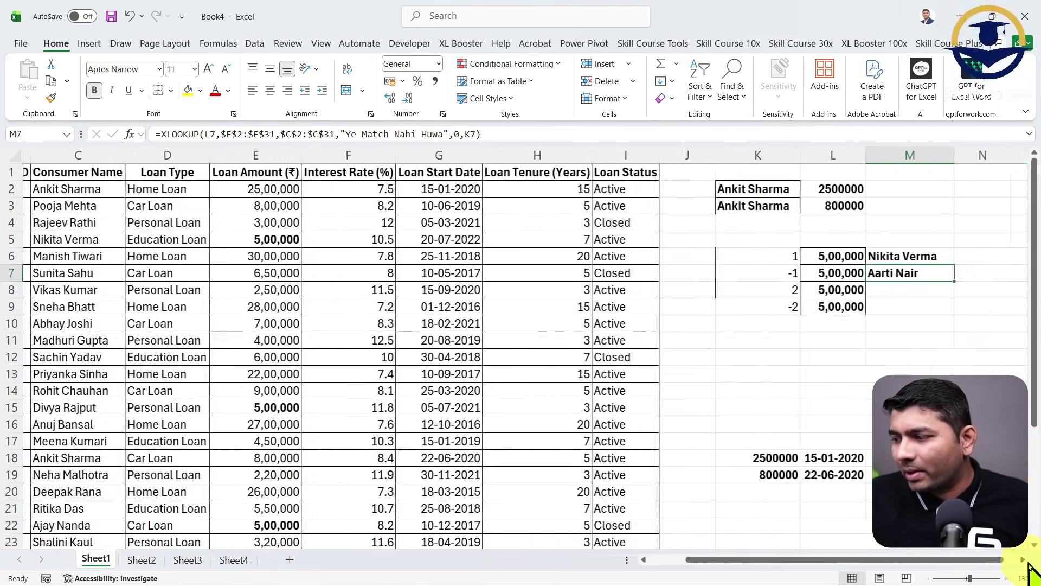
Fill the XLOOKUP into M9 and check M8's arguments, both returning Ye Match Nahi Huwa
click(638, 296)
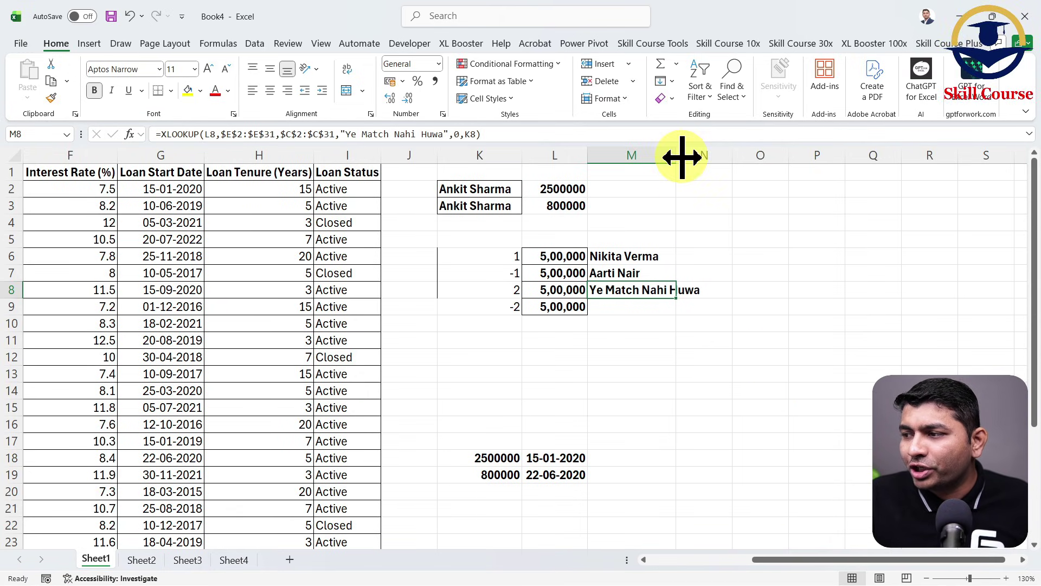
click(664, 308)
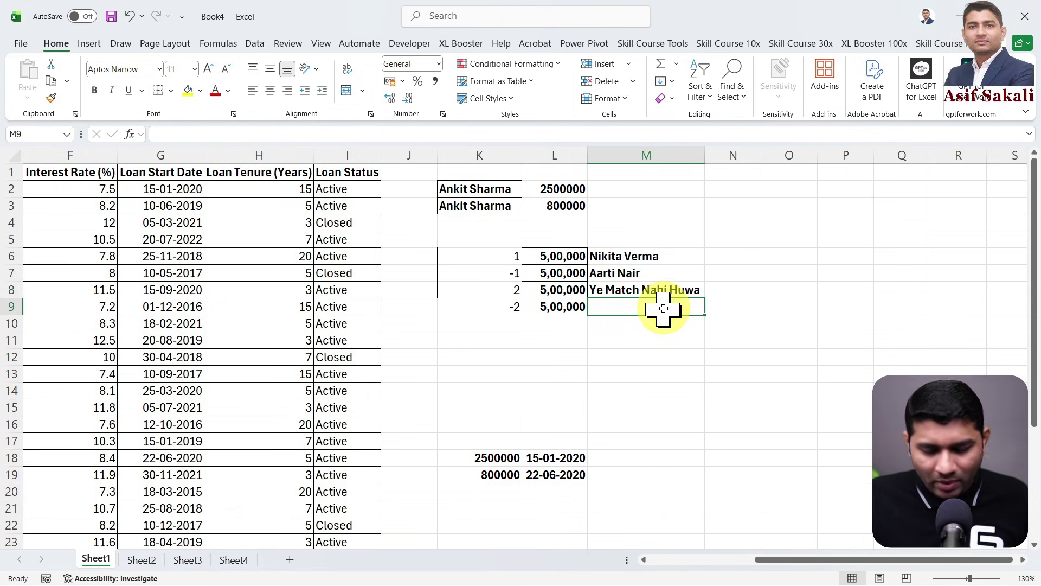
key(ctrl+d)
double_click(666, 287)
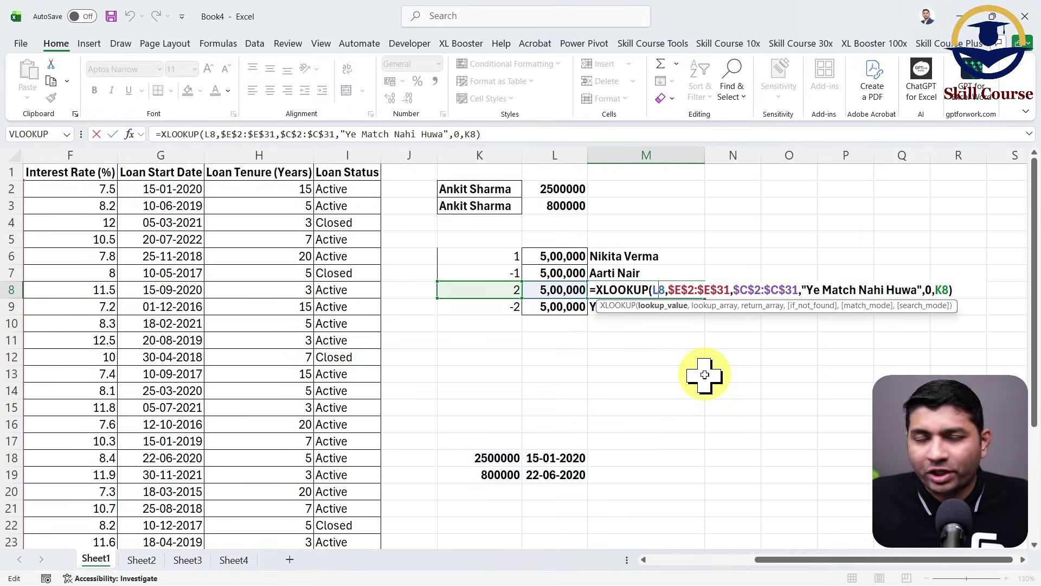
key(Escape)
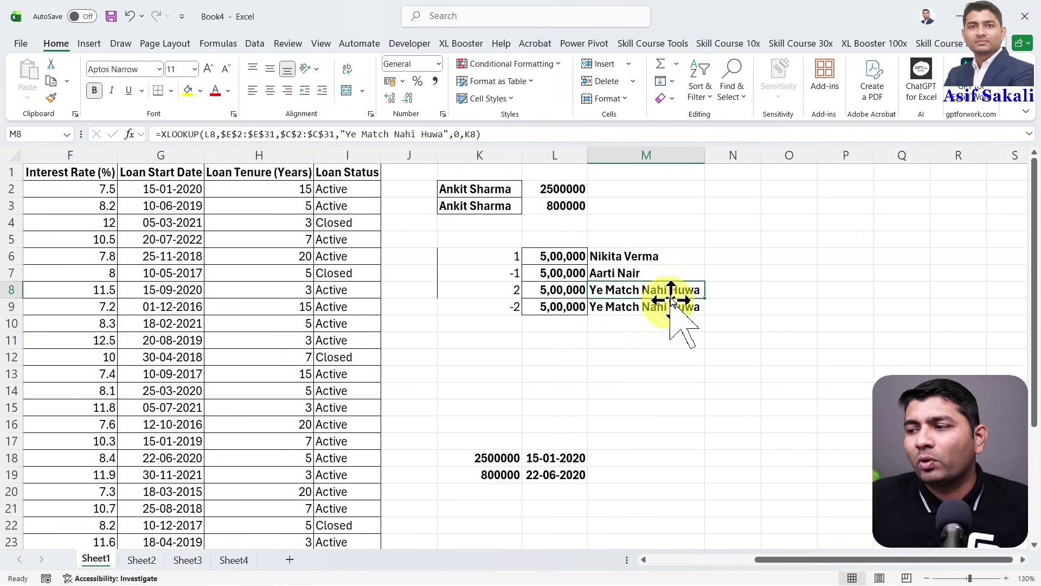
drag(767, 561, 651, 569)
drag(373, 206, 378, 503)
click(373, 304)
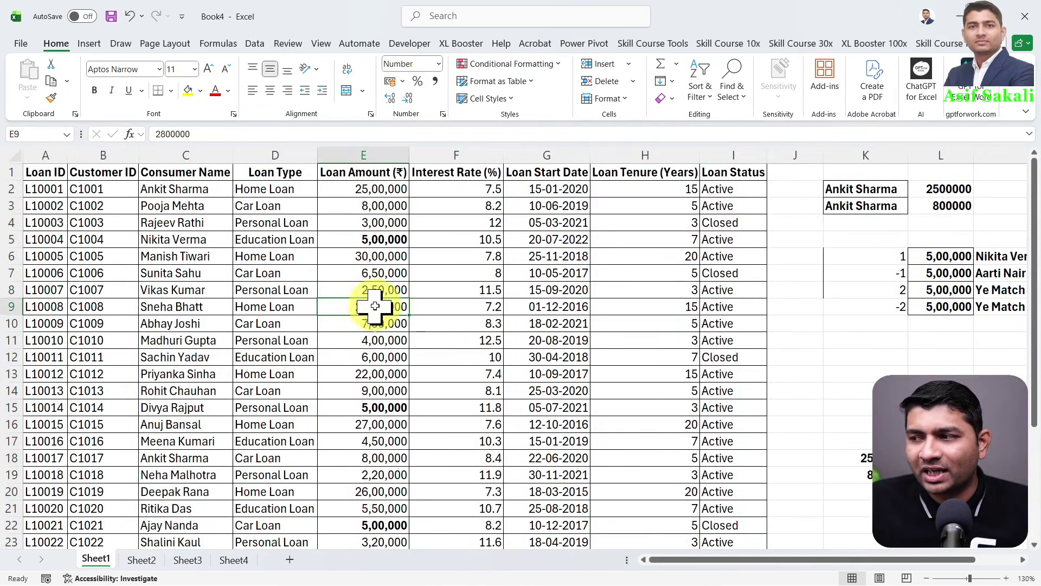
Sort loans by amount smallest to largest so M8's mode-2 lookup finds a customer
click(700, 90)
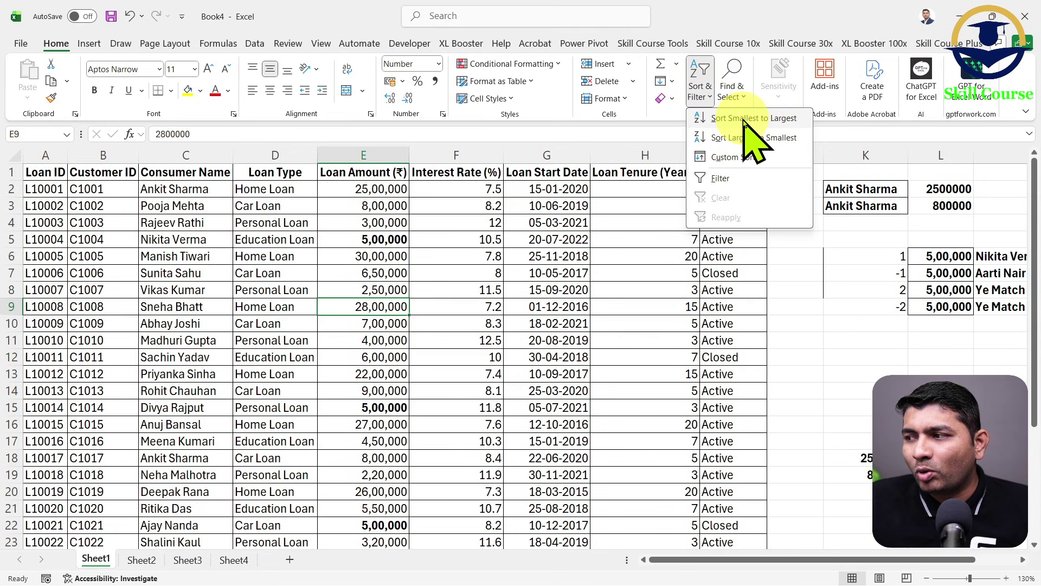
click(760, 120)
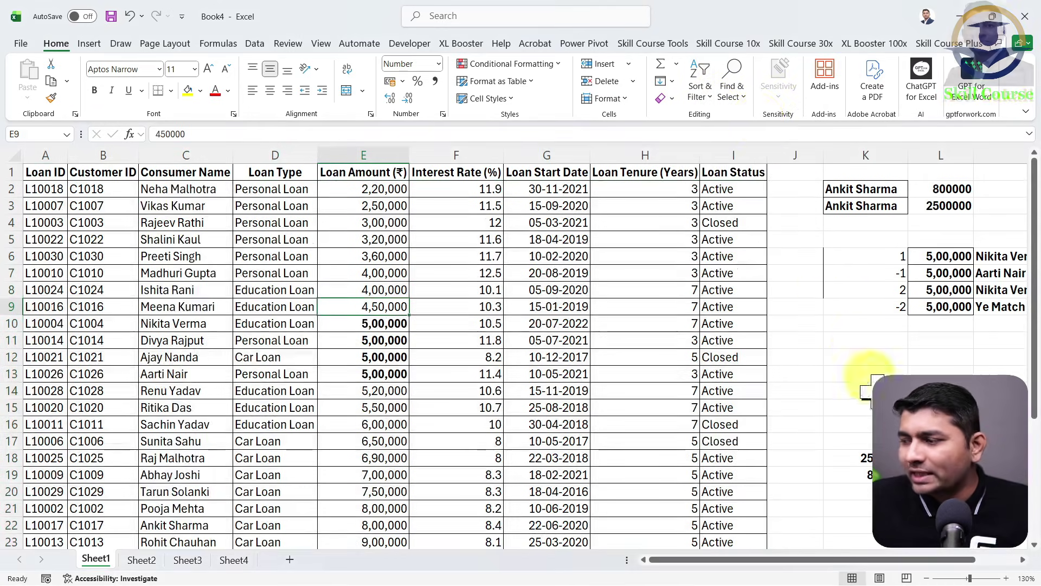
click(1023, 560)
click(1023, 560)
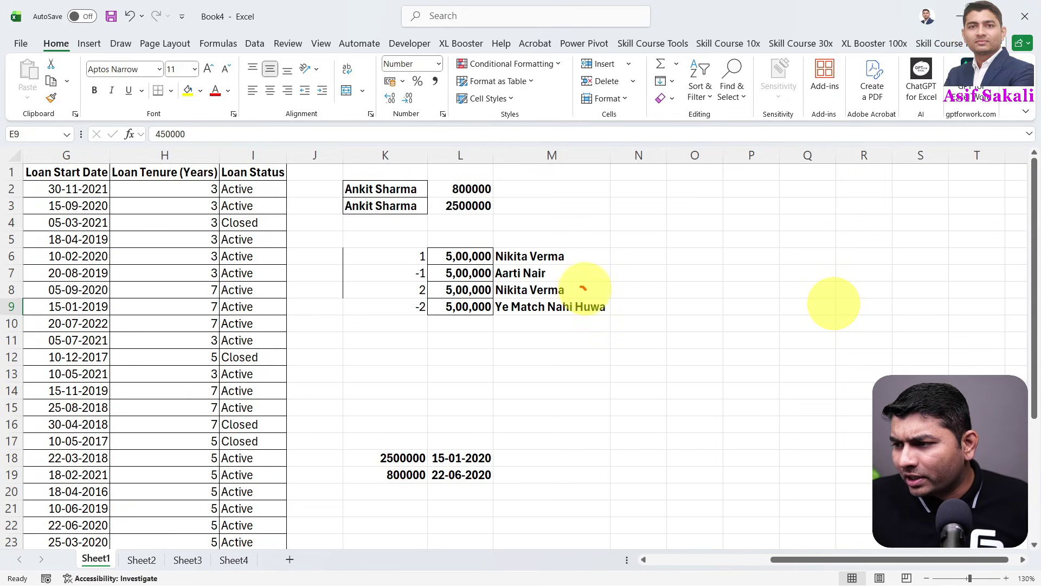
mouse_move(583, 288)
mouse_down()
mouse_move(628, 283)
mouse_move(595, 275)
mouse_move(618, 247)
mouse_move(661, 237)
mouse_up()
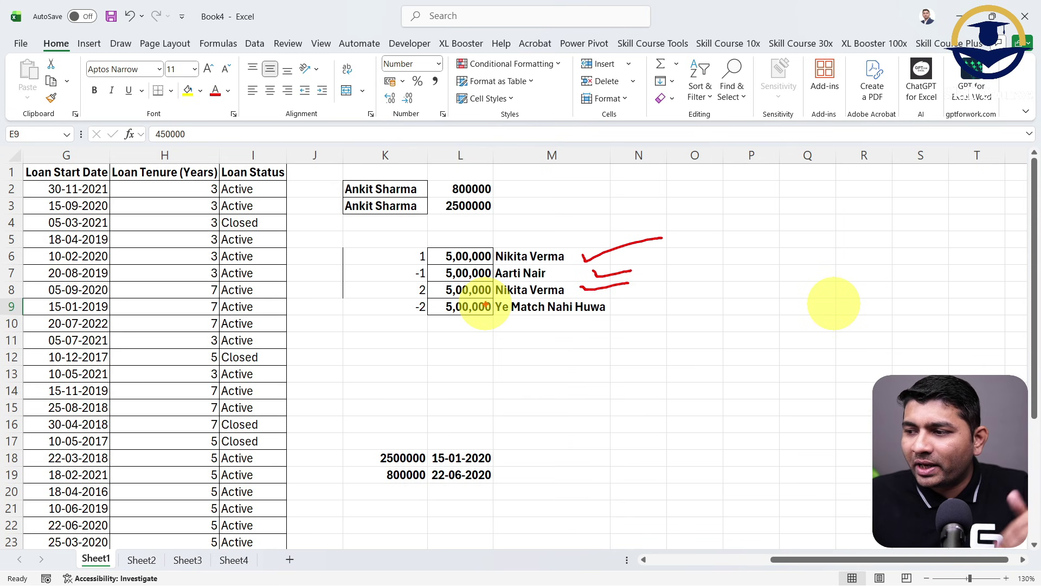
key(Escape)
Retype C10's consumer name with a new name and check M6 and M8 update
click(644, 561)
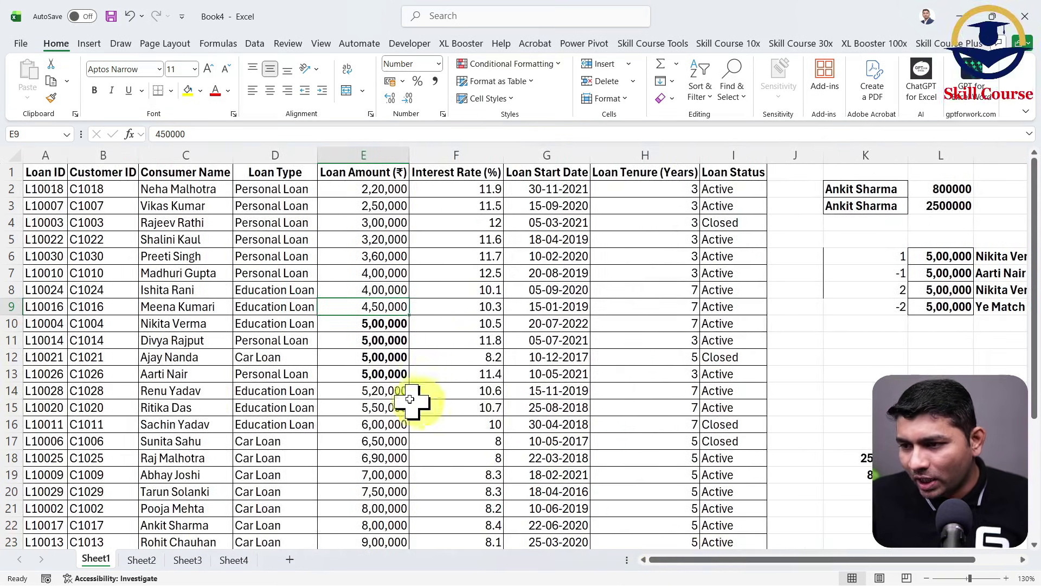
key(Down)
key(Left)
key(Left)
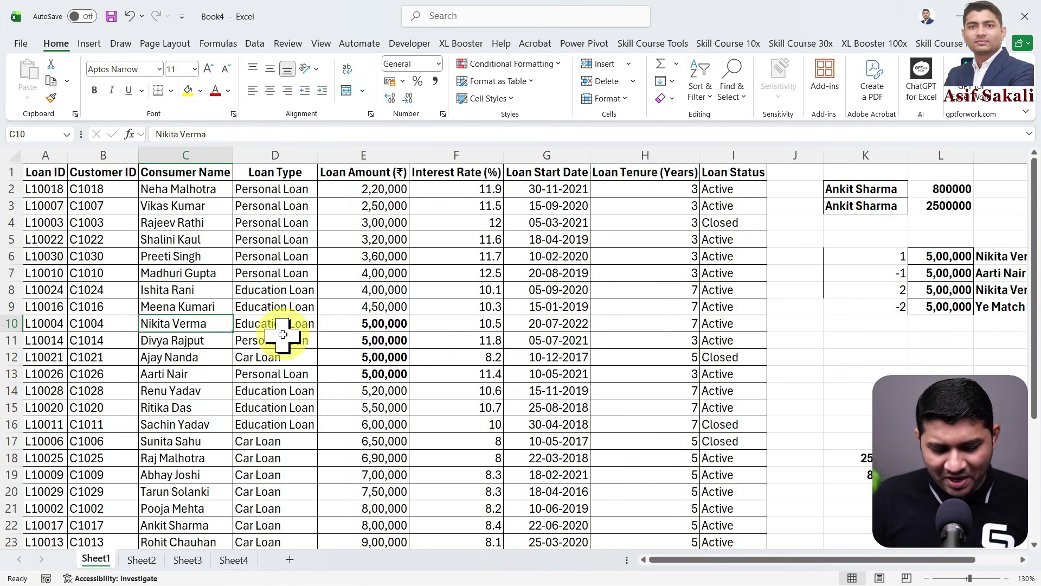
text(ASIF SAKALI)
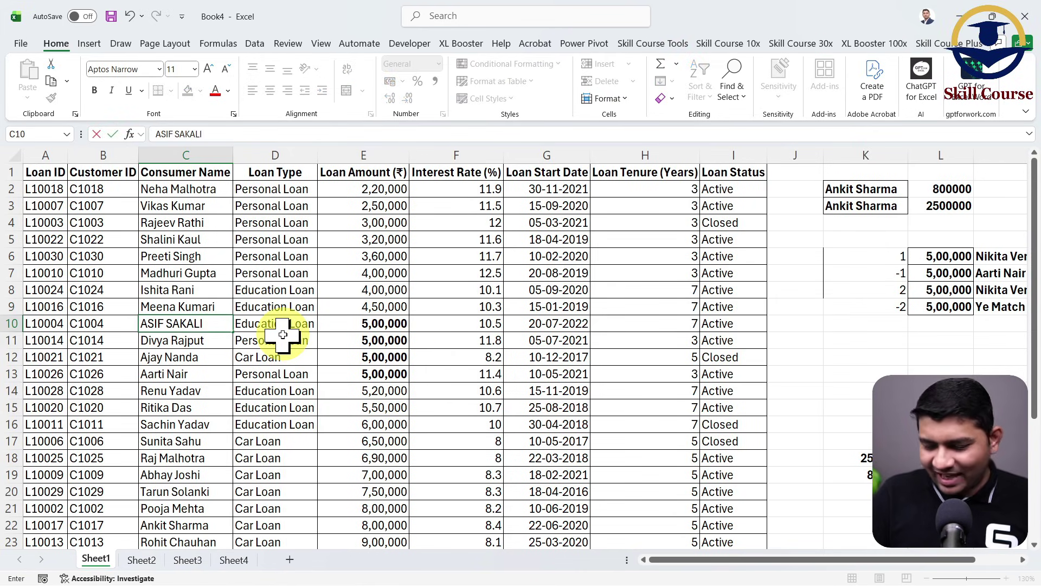
key(Return)
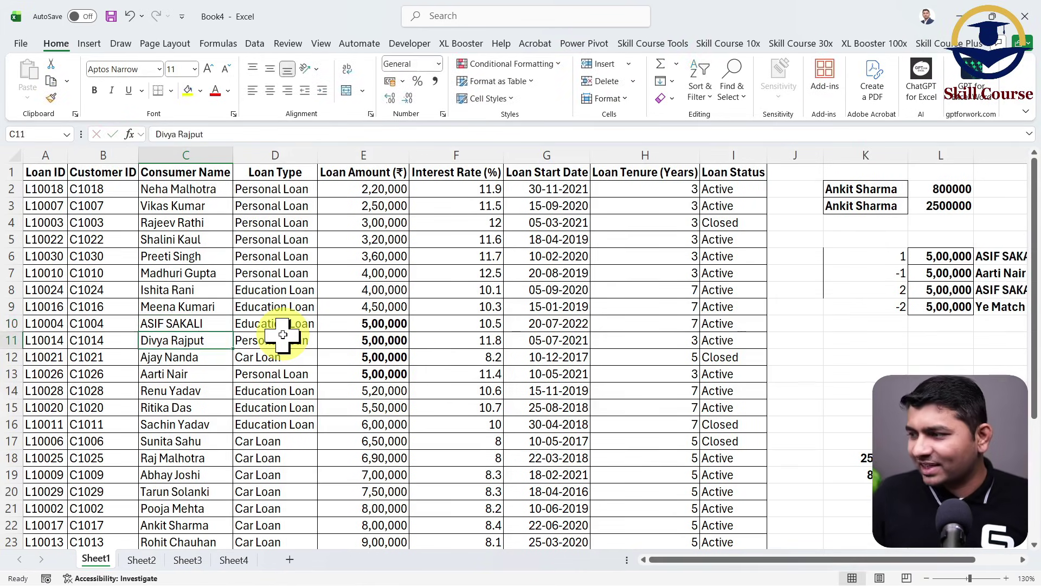
click(1023, 560)
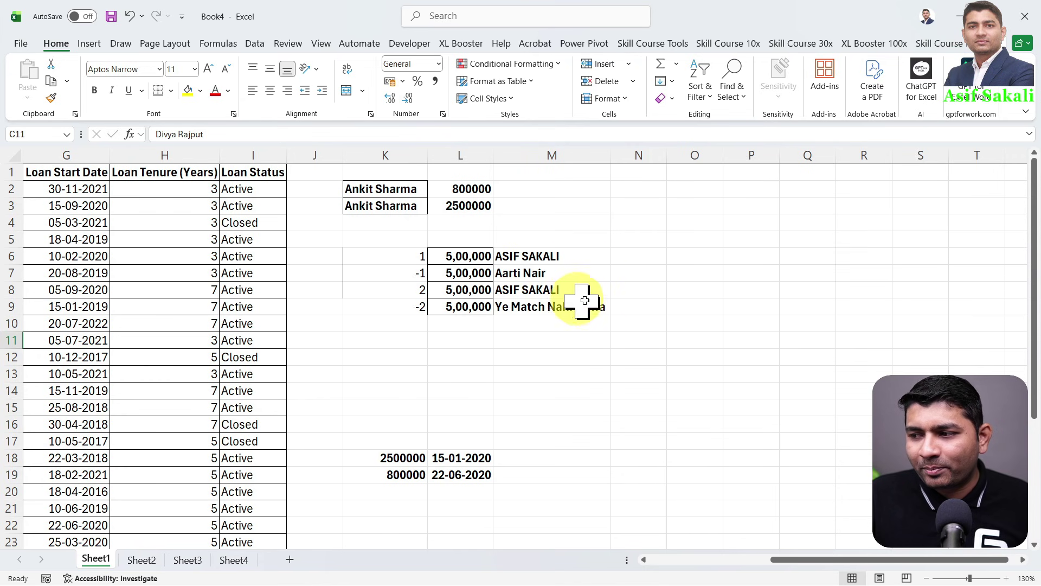
Sort loans by amount largest to smallest so mode -2 matches and mode 2 fails
drag(791, 562, 749, 561)
click(182, 324)
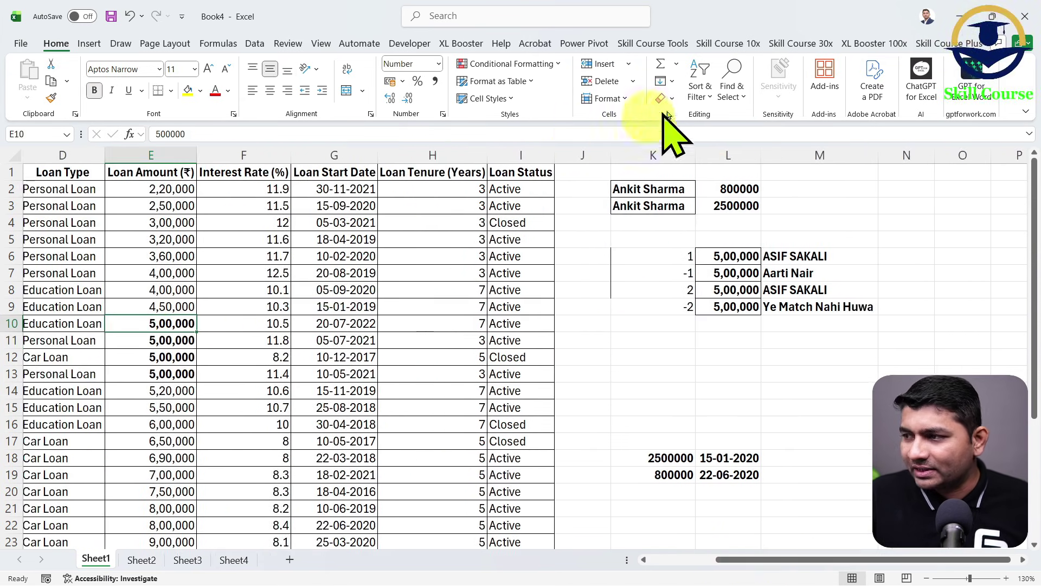
click(699, 91)
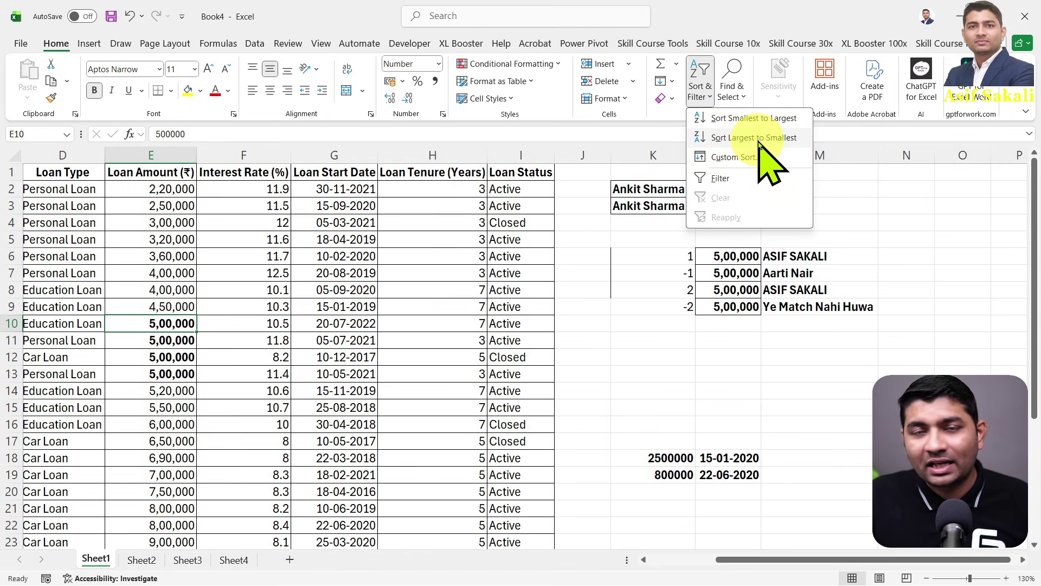
click(758, 140)
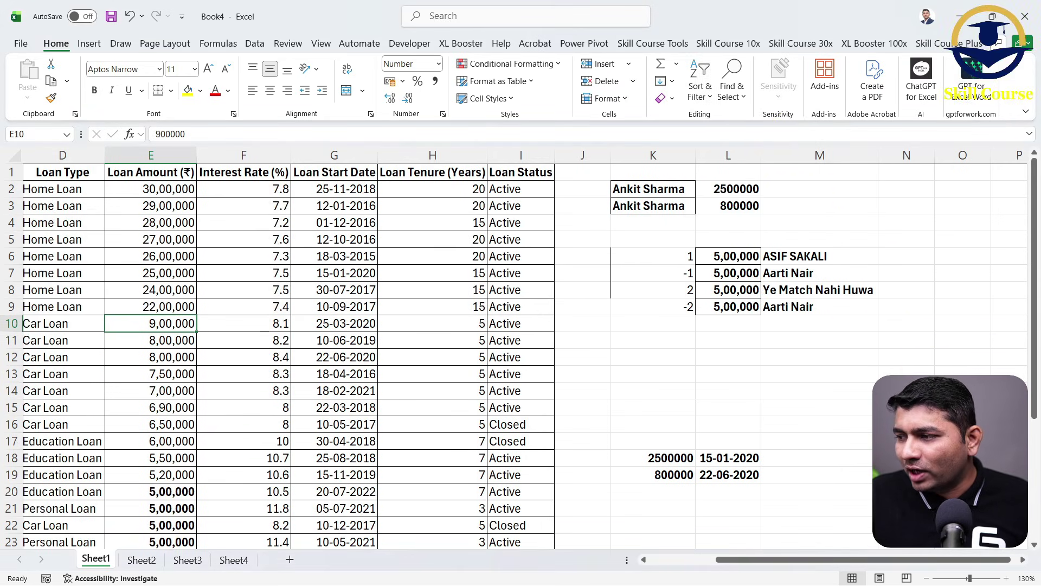
click(1025, 559)
click(1025, 559)
click(1025, 559)
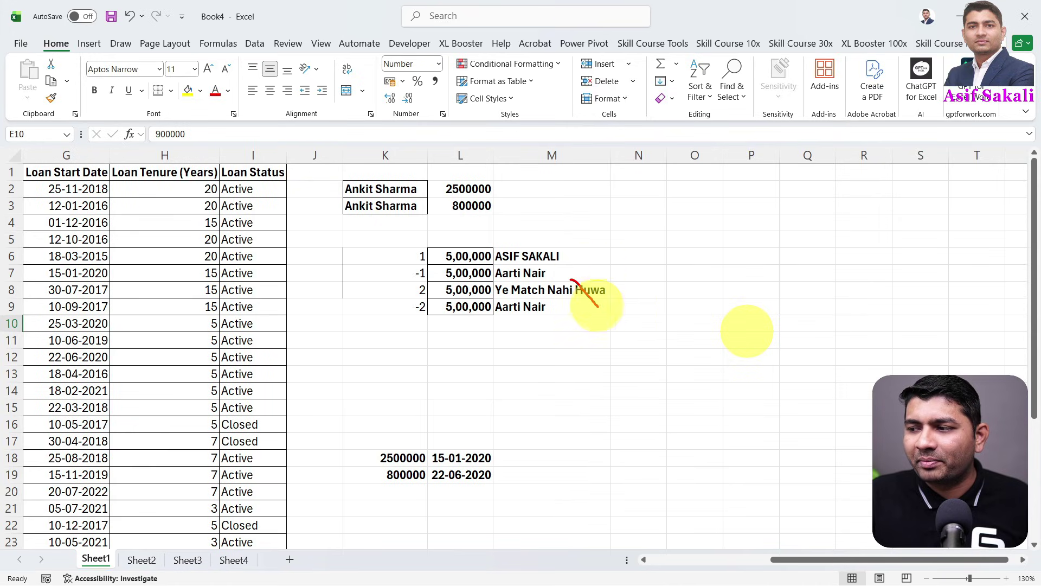
Cross out M8's no-match result and tick the mode 1, -1 and -2 results
drag(594, 279, 573, 300)
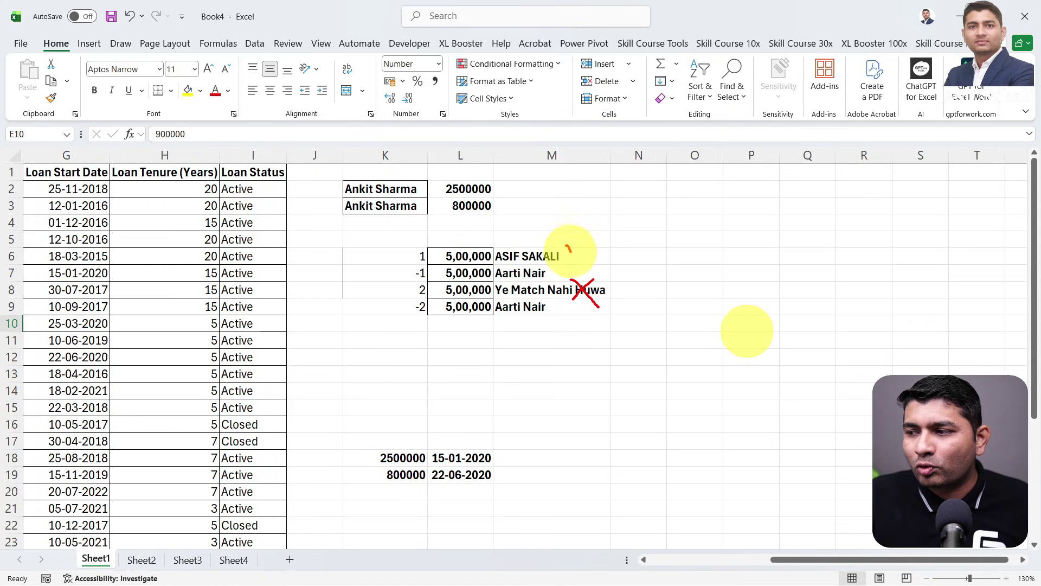
drag(567, 248, 660, 209)
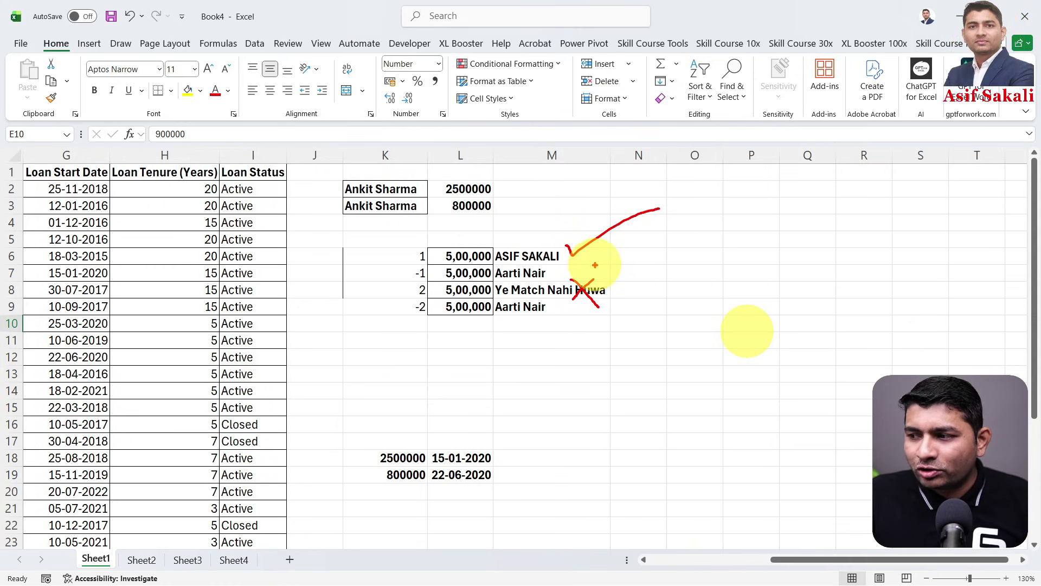
drag(618, 258, 690, 227)
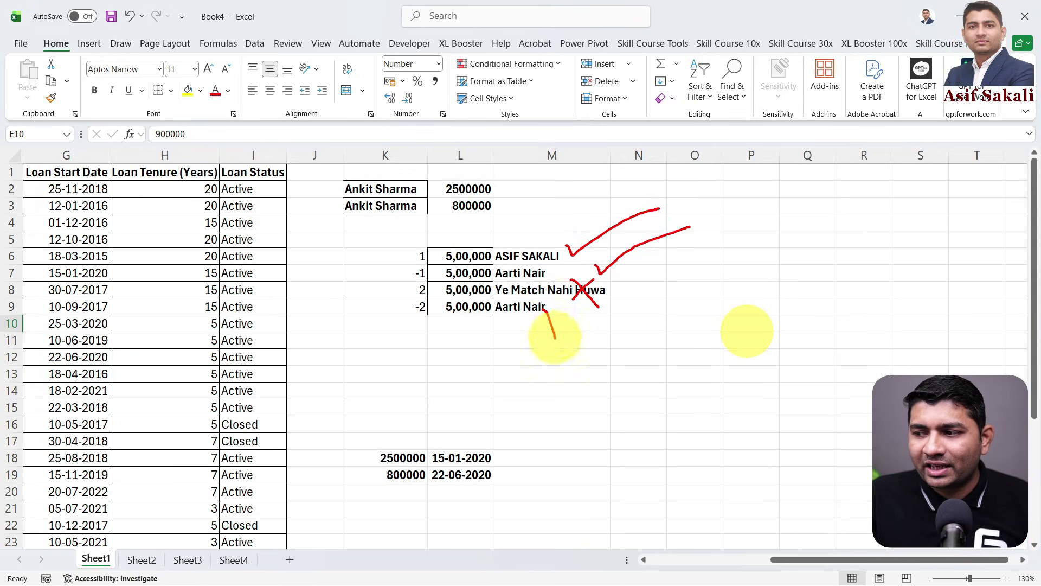
drag(555, 336, 601, 316)
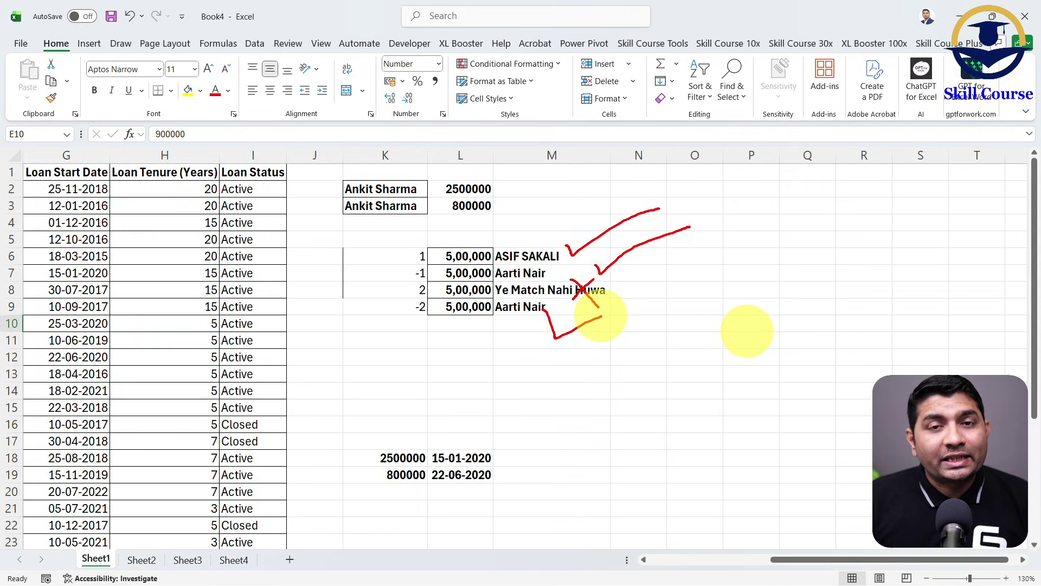
key(Escape)
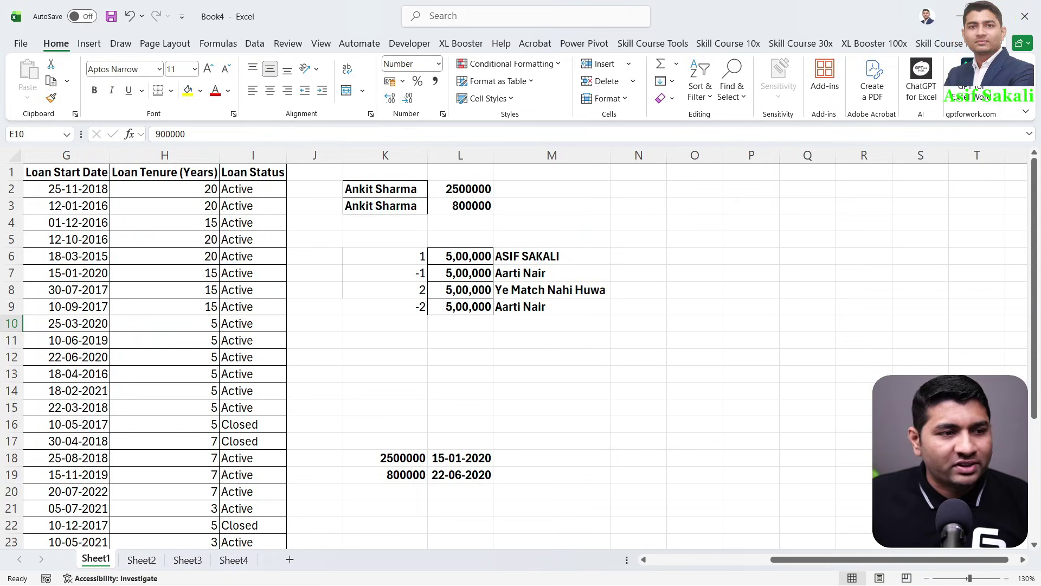